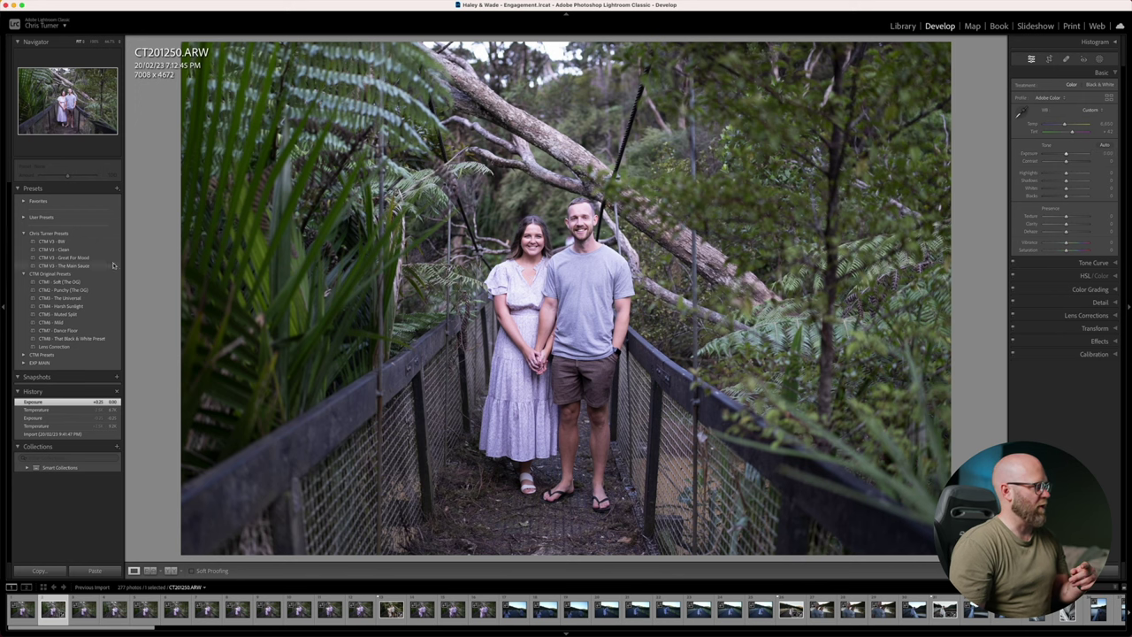
Apply the CTM V3 - The Main Sauce preset to CT201250.ARW, setting tint to +34 and exposure to −0.05 while correcting the temperature.
click(90, 267)
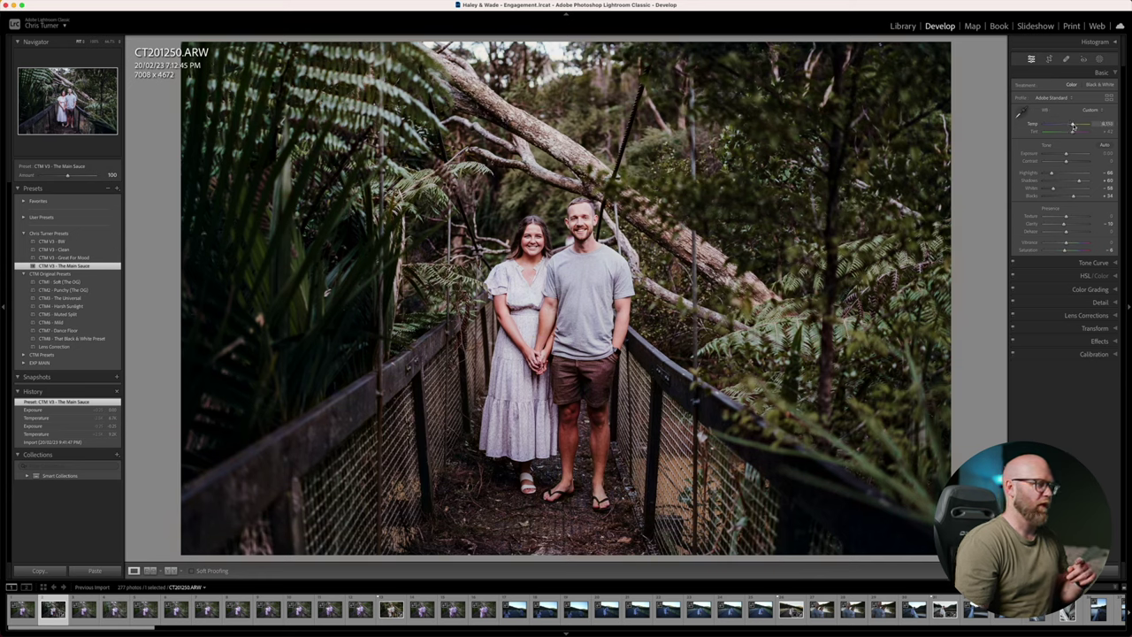
drag(1073, 126, 1073, 132)
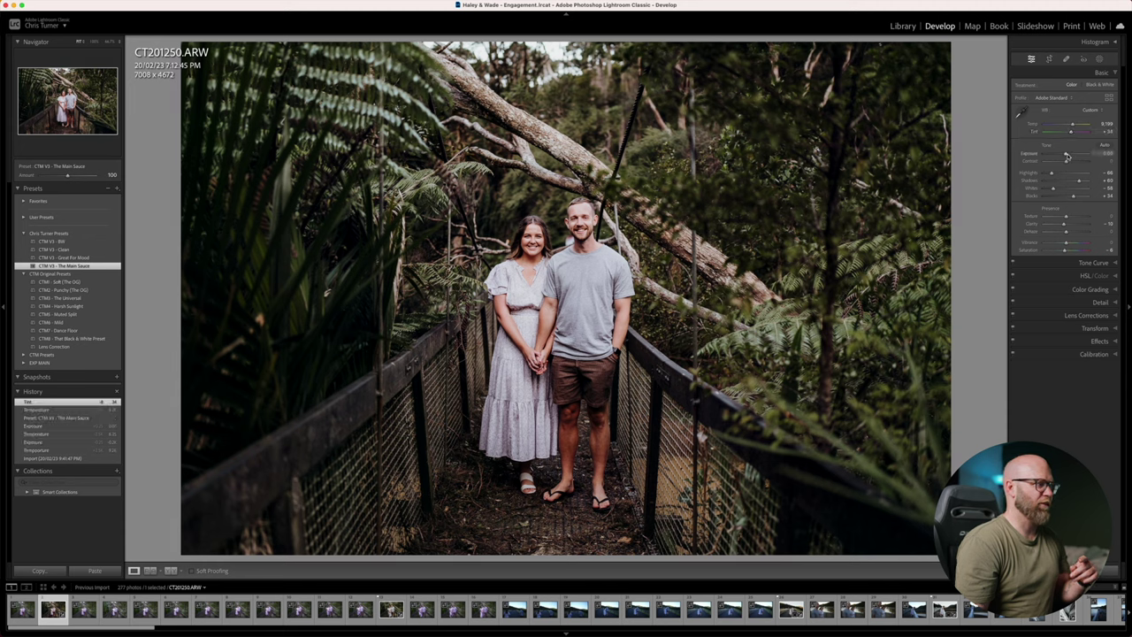
click(1067, 156)
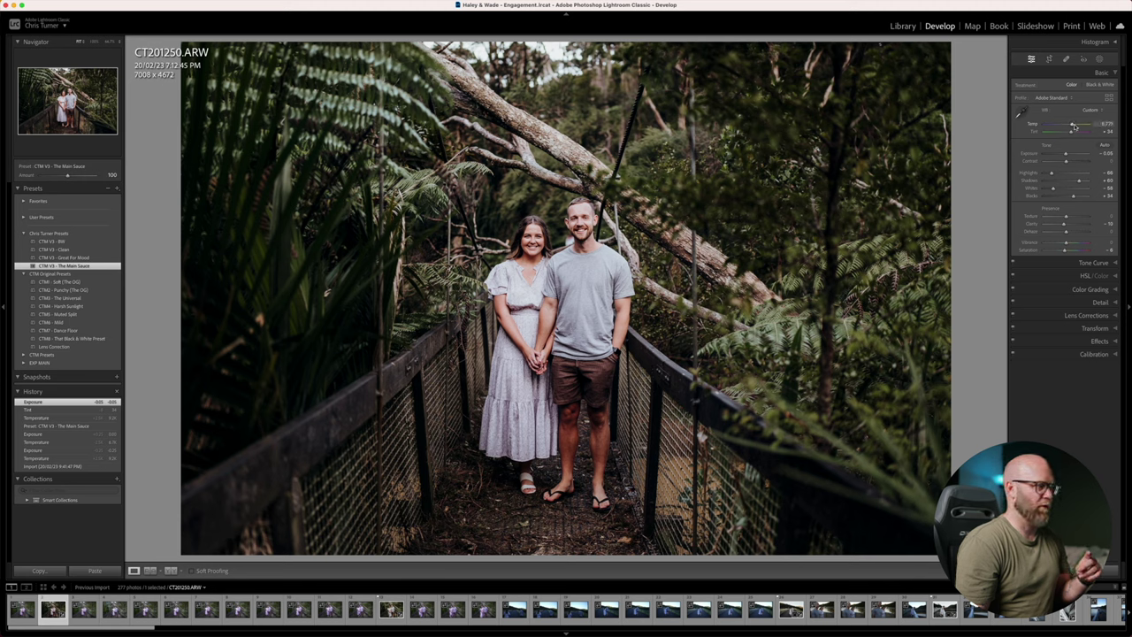
click(1074, 125)
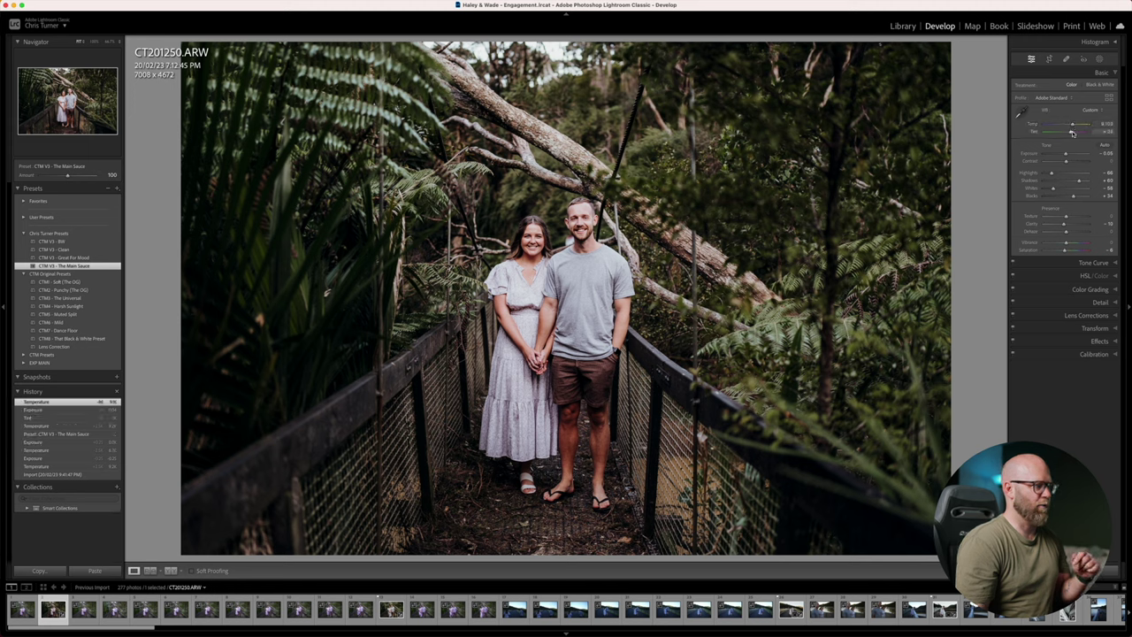
drag(1073, 131, 1075, 132)
Check the couple's skin tones up close and warm the photo's temperature to about 9,970.
click(610, 254)
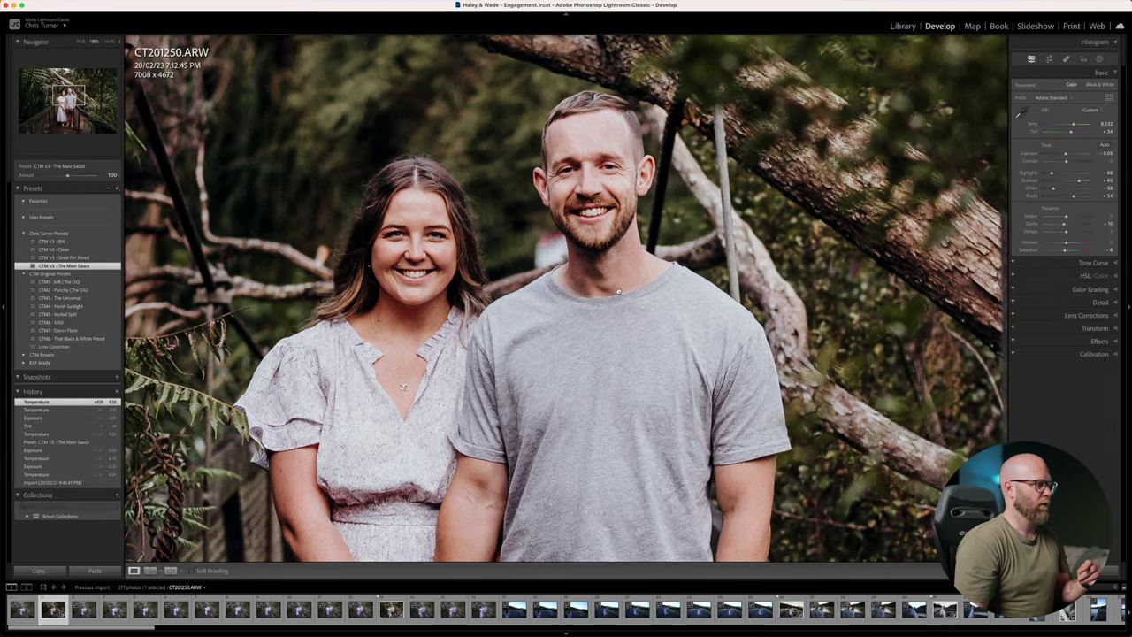
drag(618, 291, 589, 310)
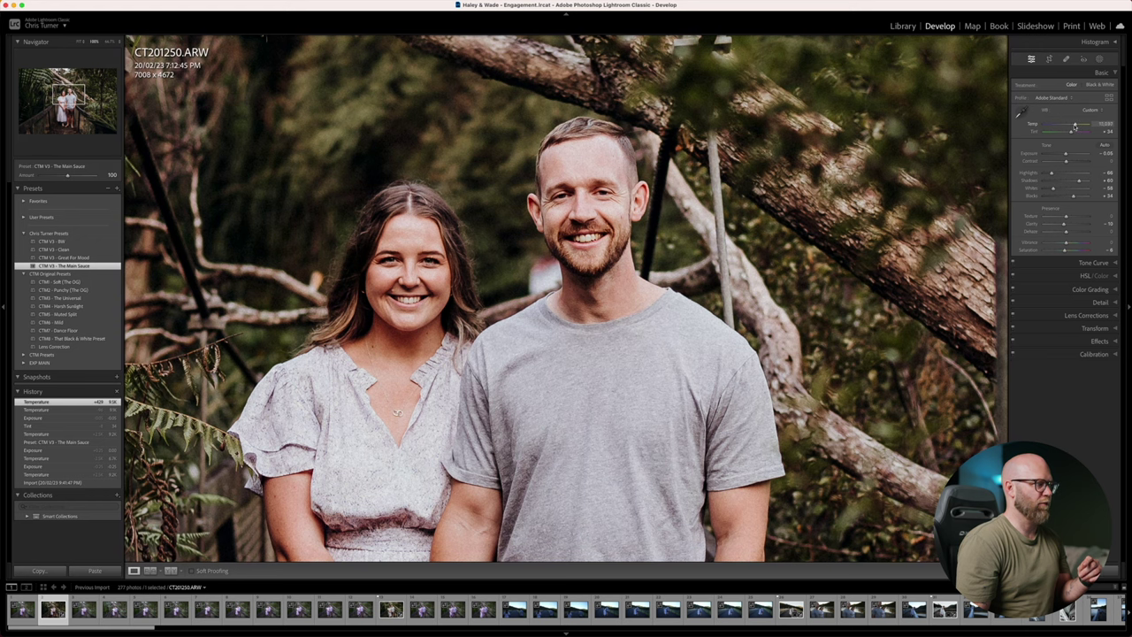
drag(1074, 126, 1075, 126)
click(863, 406)
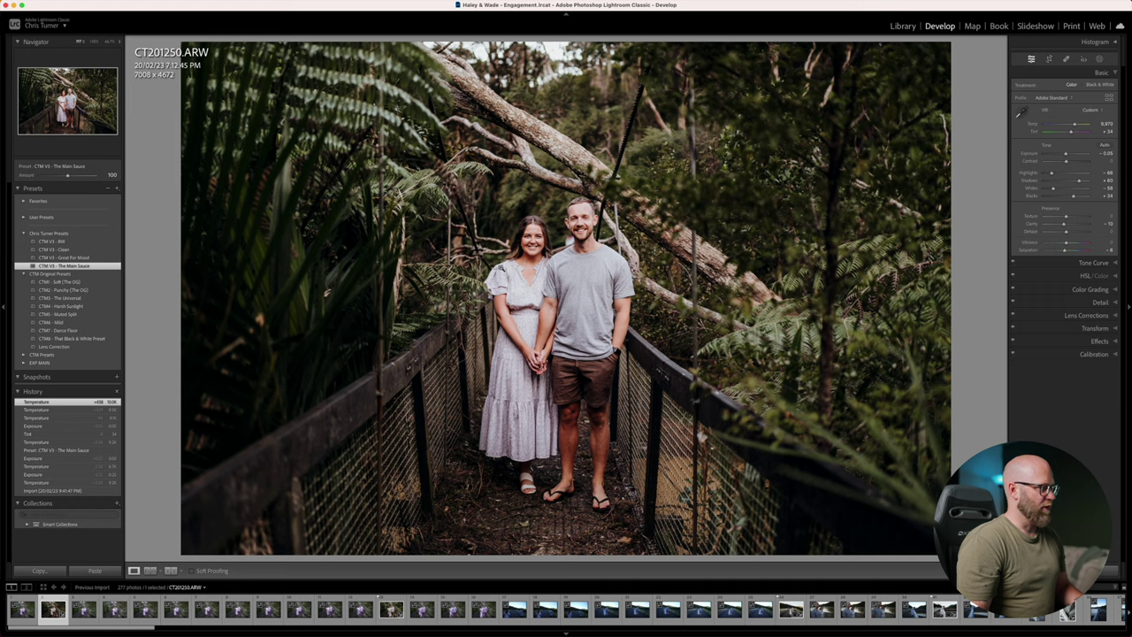
Copy the photo's develop settings, including Basic, HSL/Color, Color Grading, Detail and Lens Corrections.
key(super+shift+c)
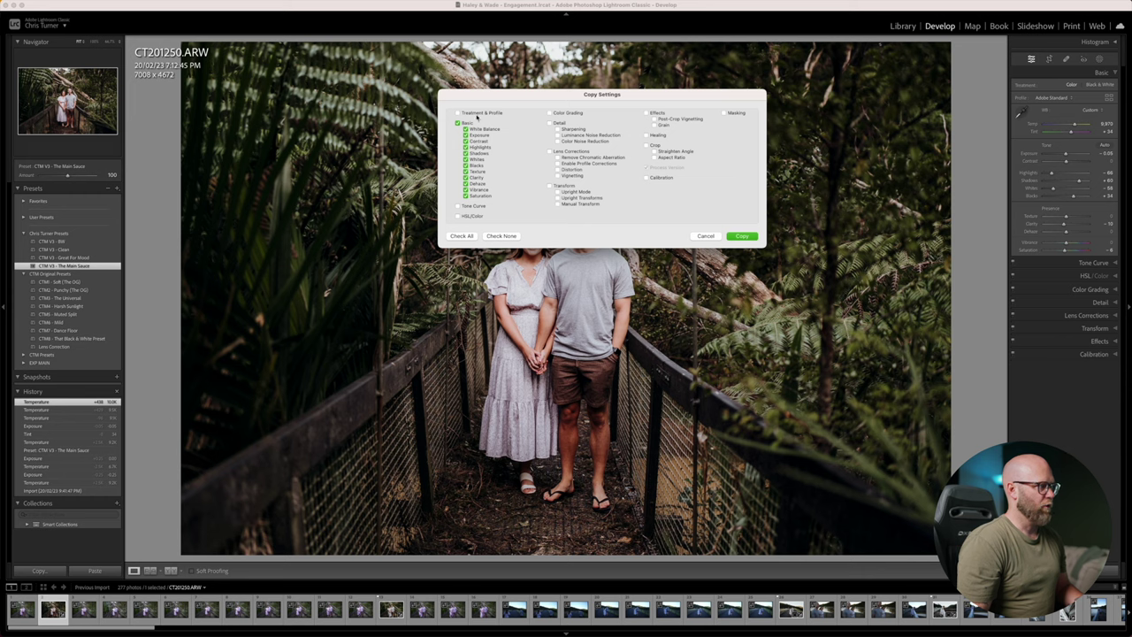
click(457, 216)
click(549, 151)
click(550, 122)
click(549, 112)
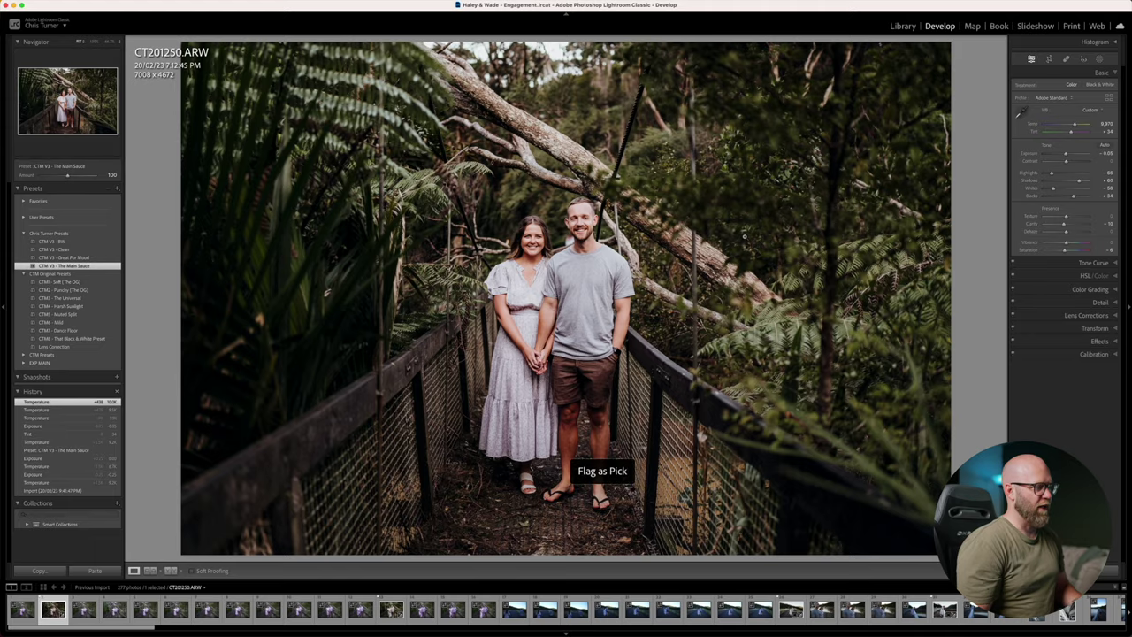
Paste the copied develop settings onto CT201251.ARW and compare it with CT201250.ARW.
key(Right)
key(Right)
key(Left)
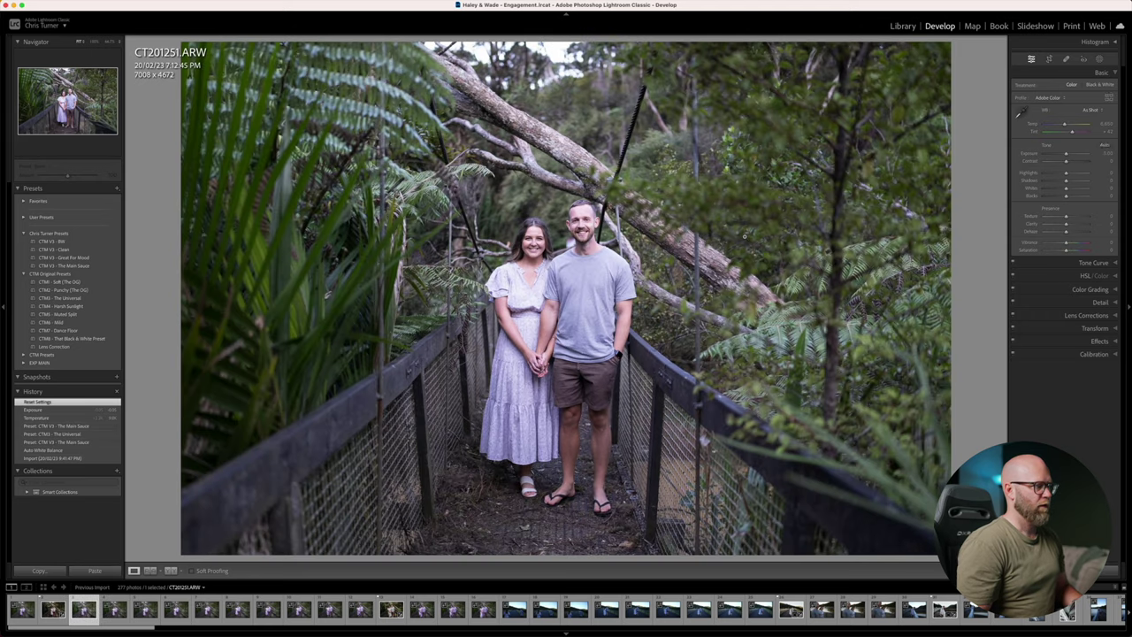
key(Left)
key(Right)
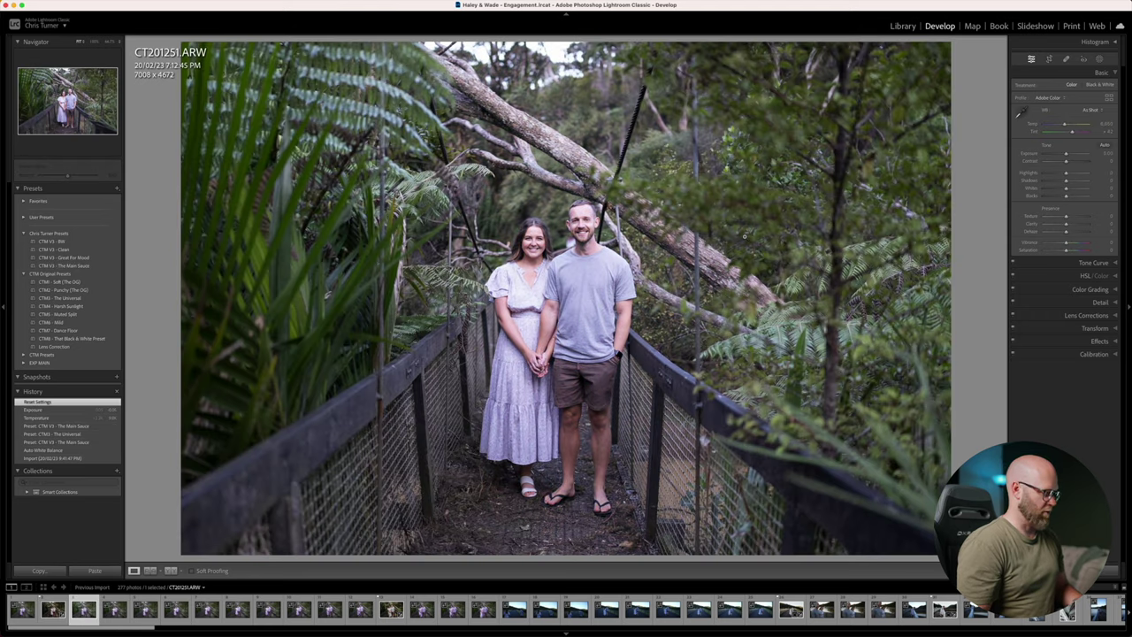
key(Left)
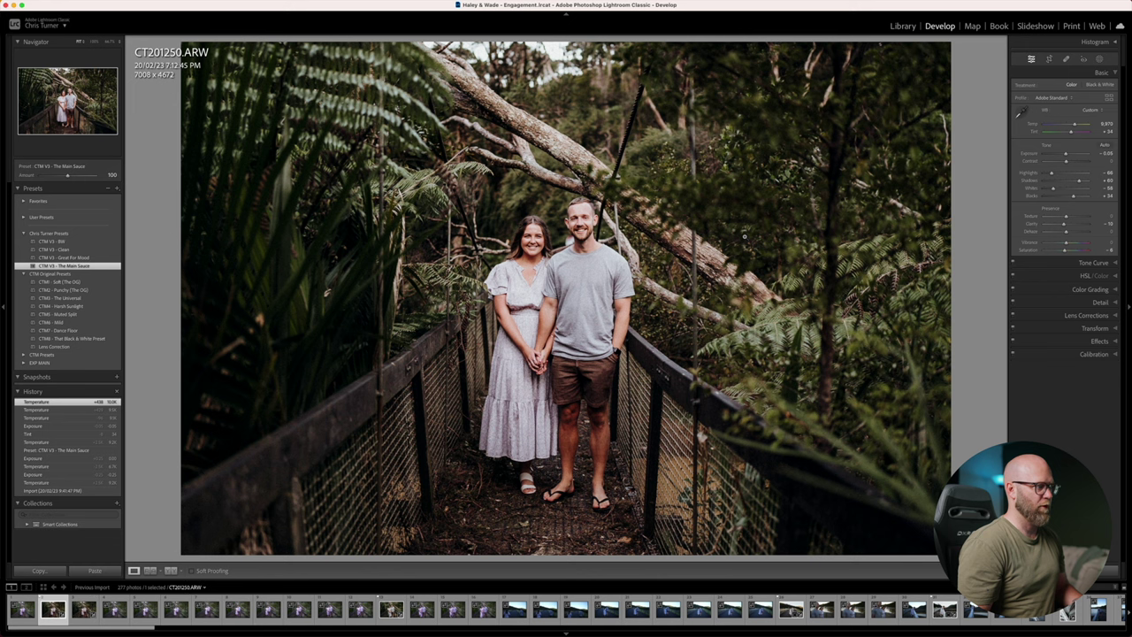
key(Right)
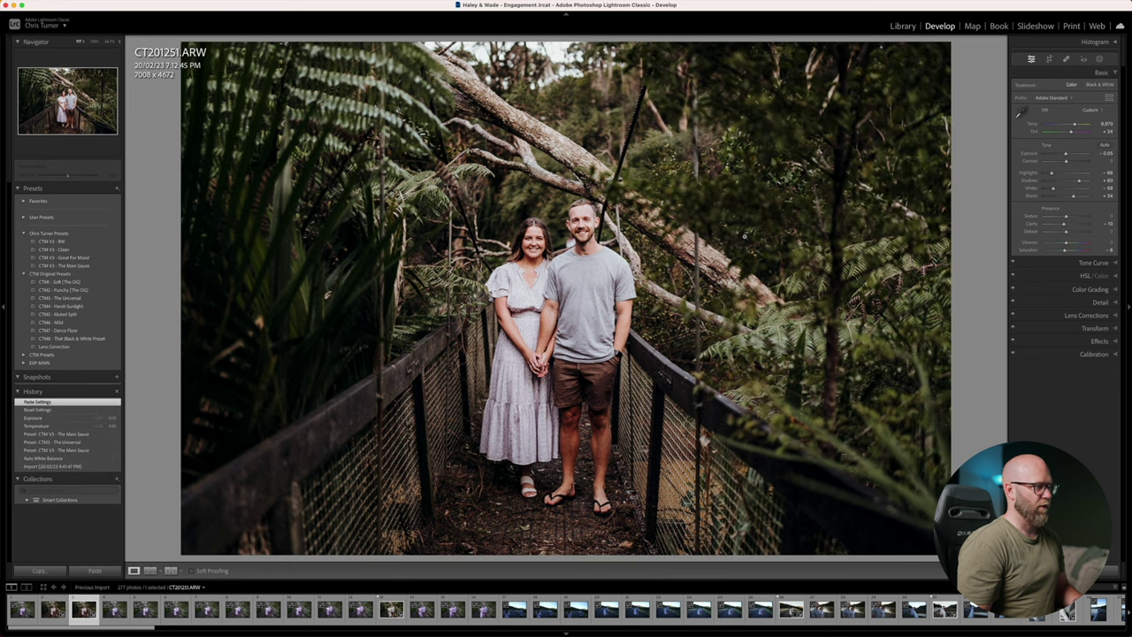
Inspect the couple in CT201251.ARW up close and switch the photo info overlay to the camera exposure details.
key(z)
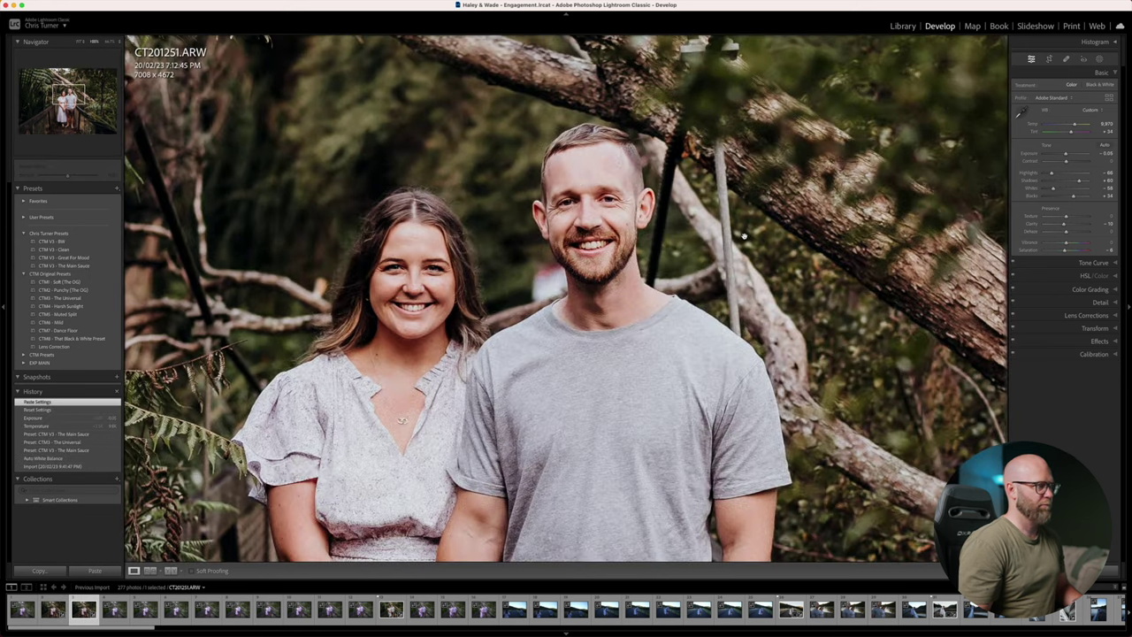
key(z)
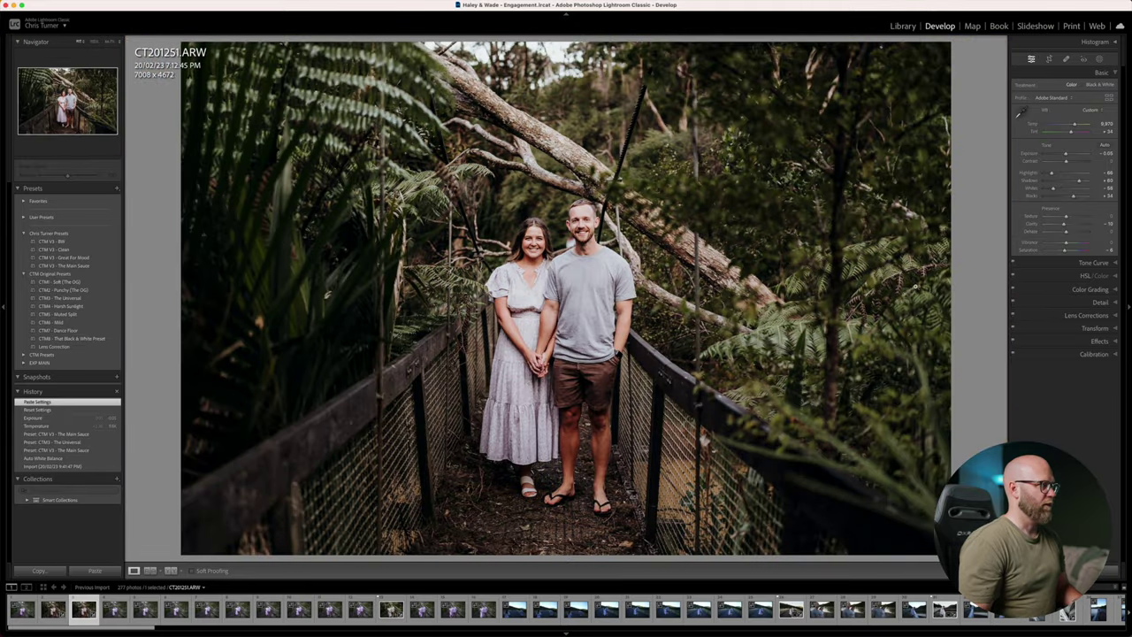
key(i)
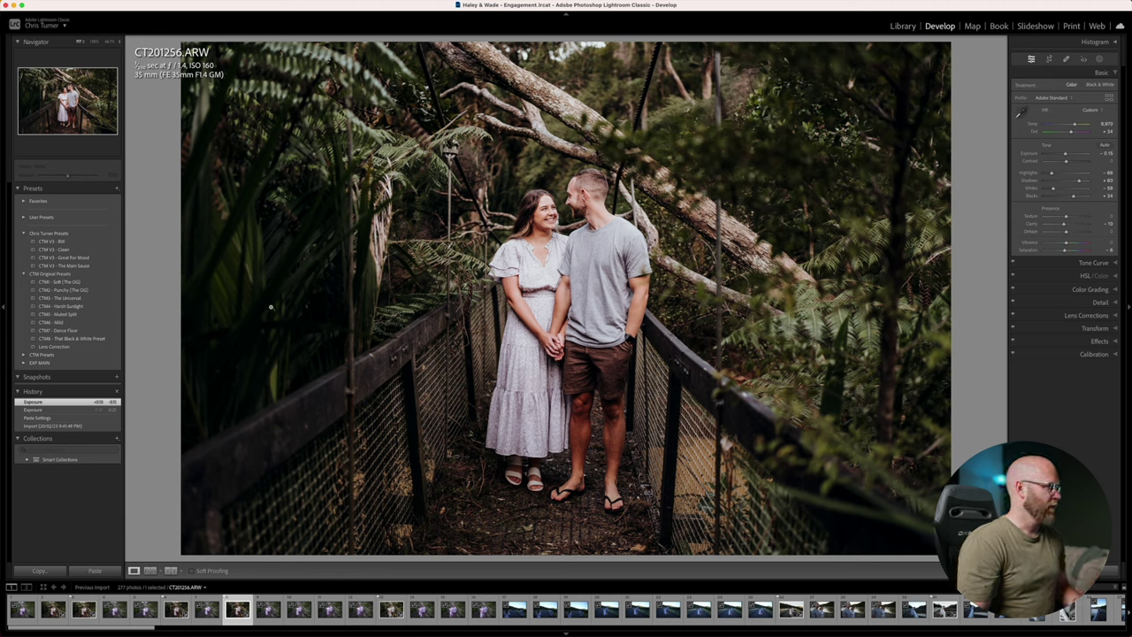
Try the CTM3 - The Universal and CTM1 - Soft (The OG) presets against CTM V3 - The Main Sauce on CT201256.ARW.
click(67, 299)
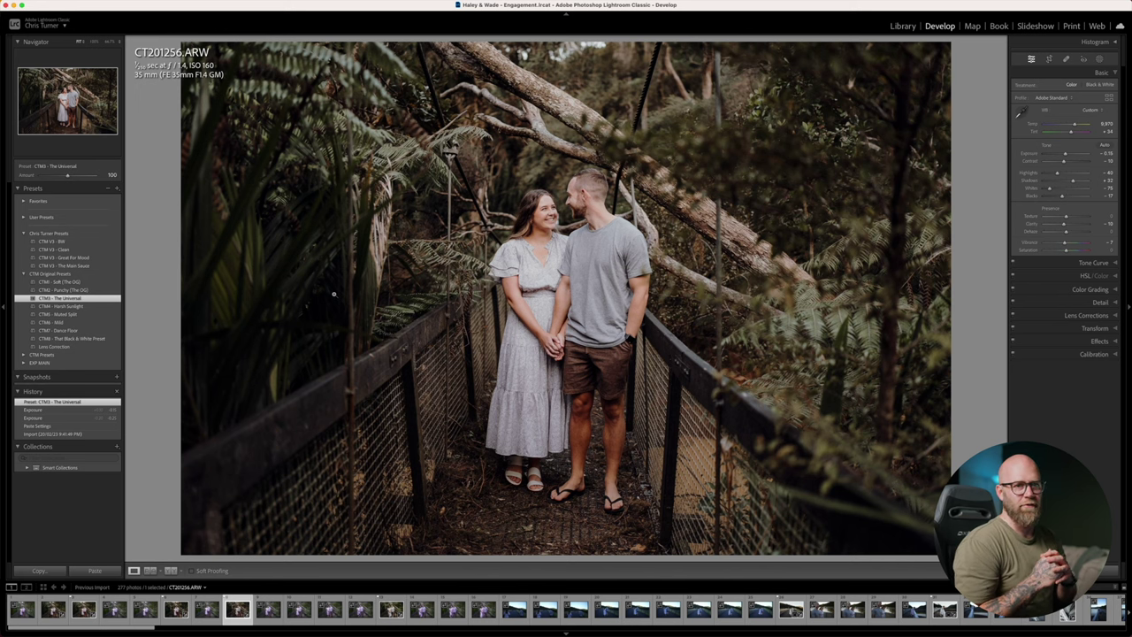
click(88, 266)
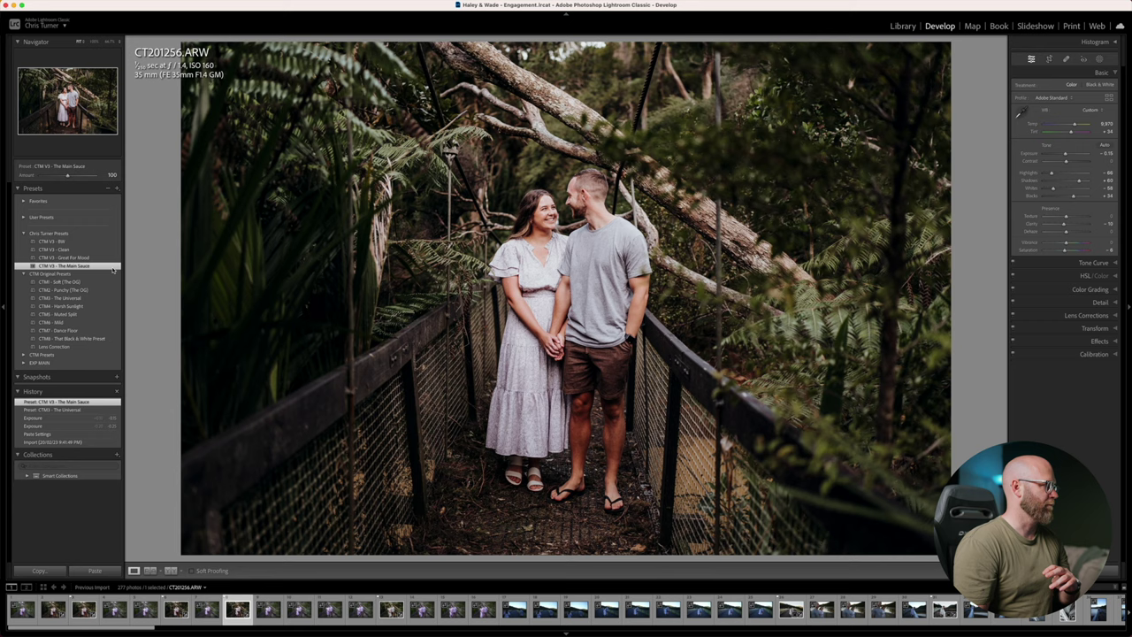
click(90, 282)
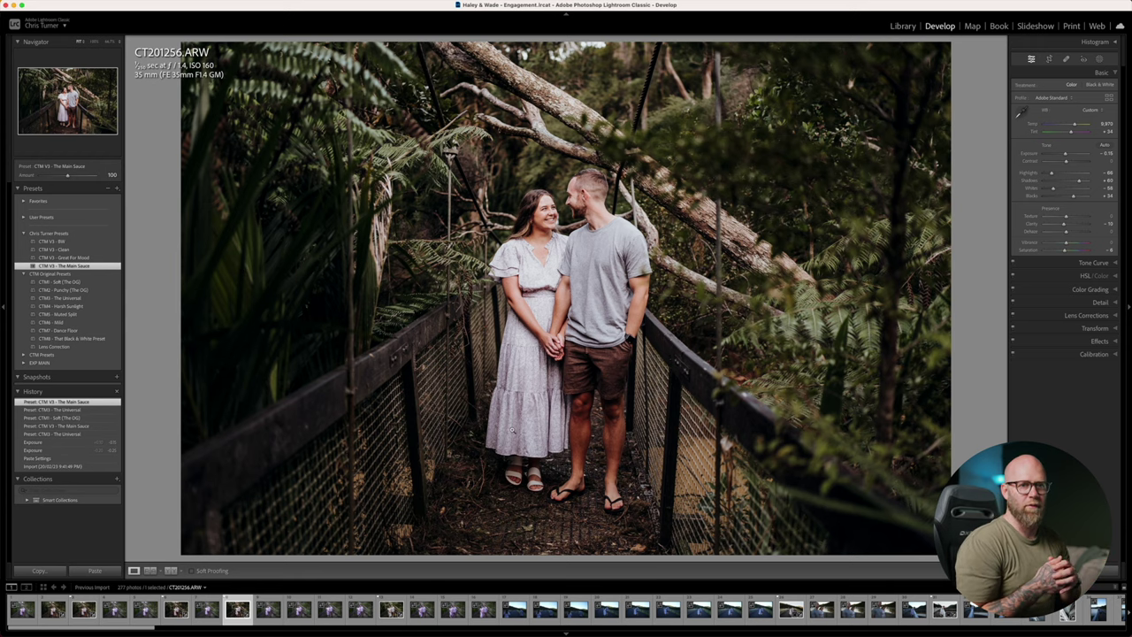
Paste the copied develop settings onto CT201259.ARW and lower its exposure to −0.15.
key(Right)
key(Right)
key(Right)
key(Right)
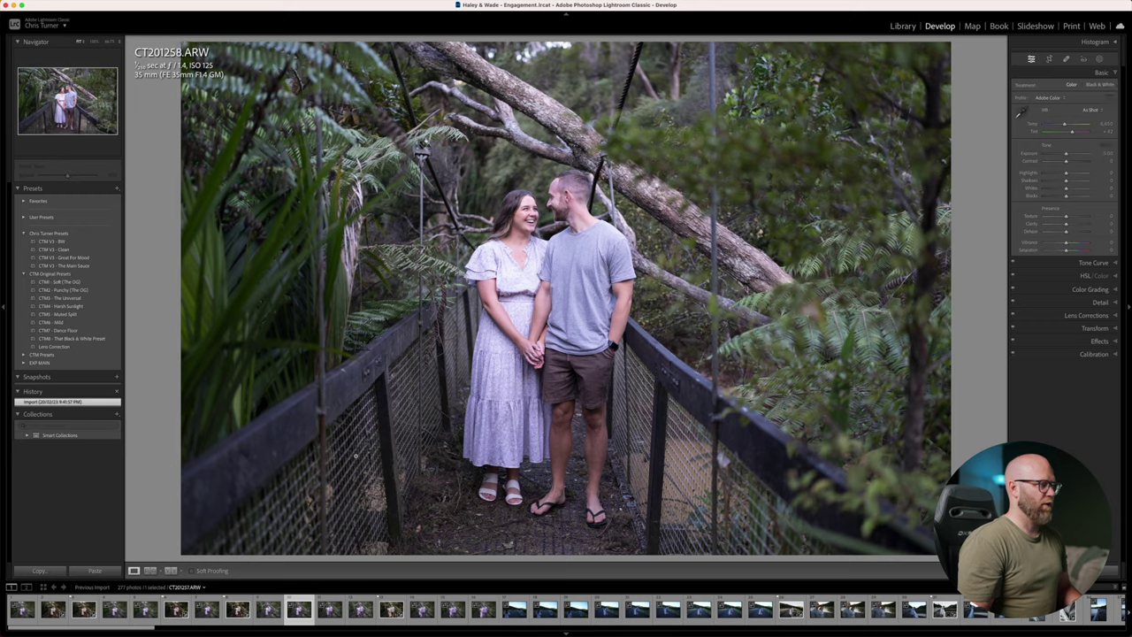
key(Left)
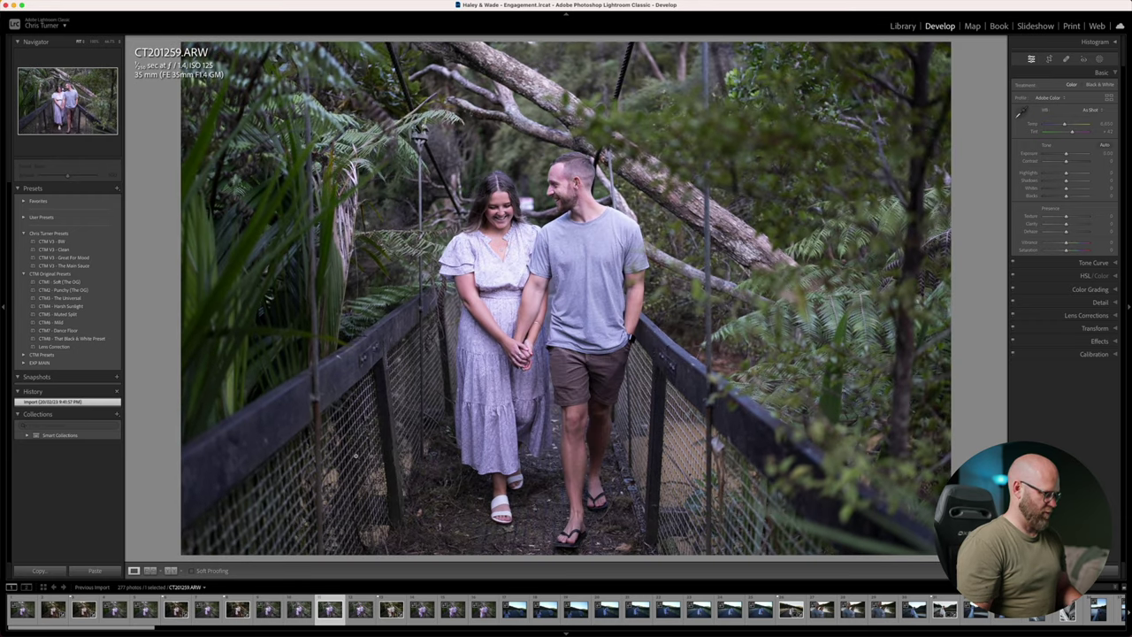
key(super+shift+v)
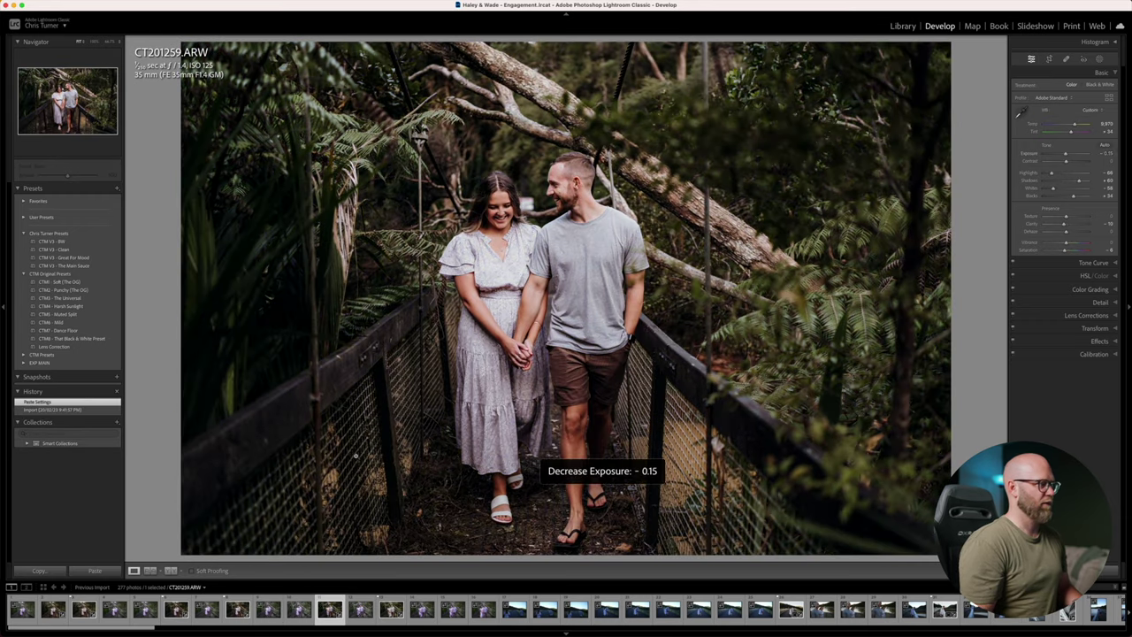
Paste the copied settings onto CT201261.ARW and CT201263.ARW, raising the first photo's exposure to +0.15 and slightly brightening the second.
key(Right)
key(Right)
key(equal)
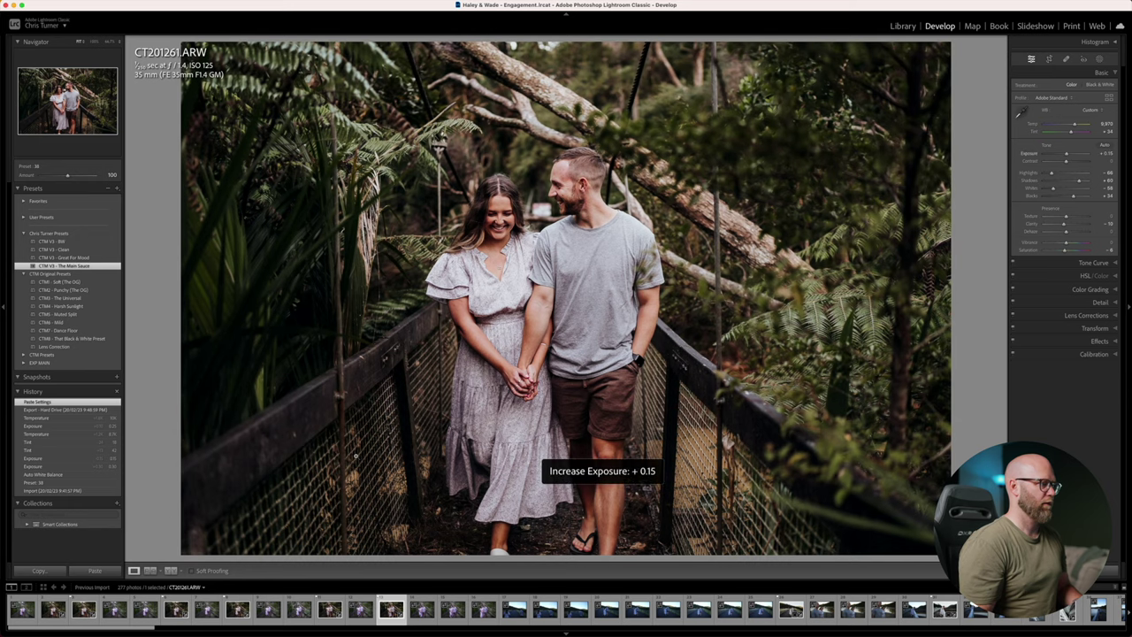
key(Right)
key(Right)
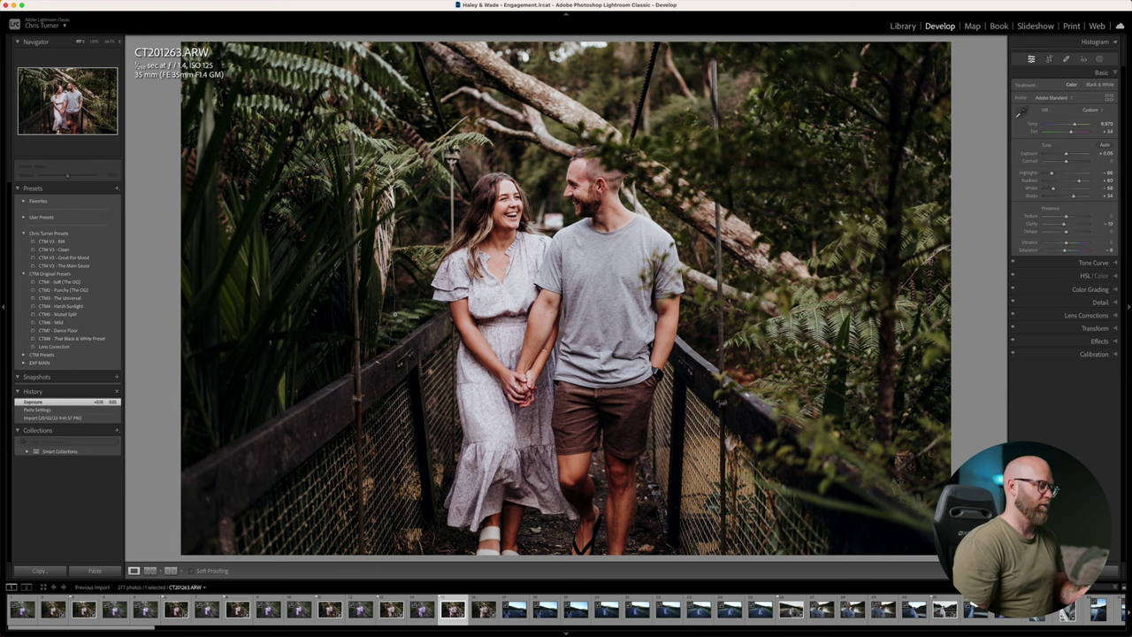
Paste the bridge photos' develop settings onto CT201266.ARW, the shot of the couple on the road beside the water.
key(Right)
key(Right)
key(Right)
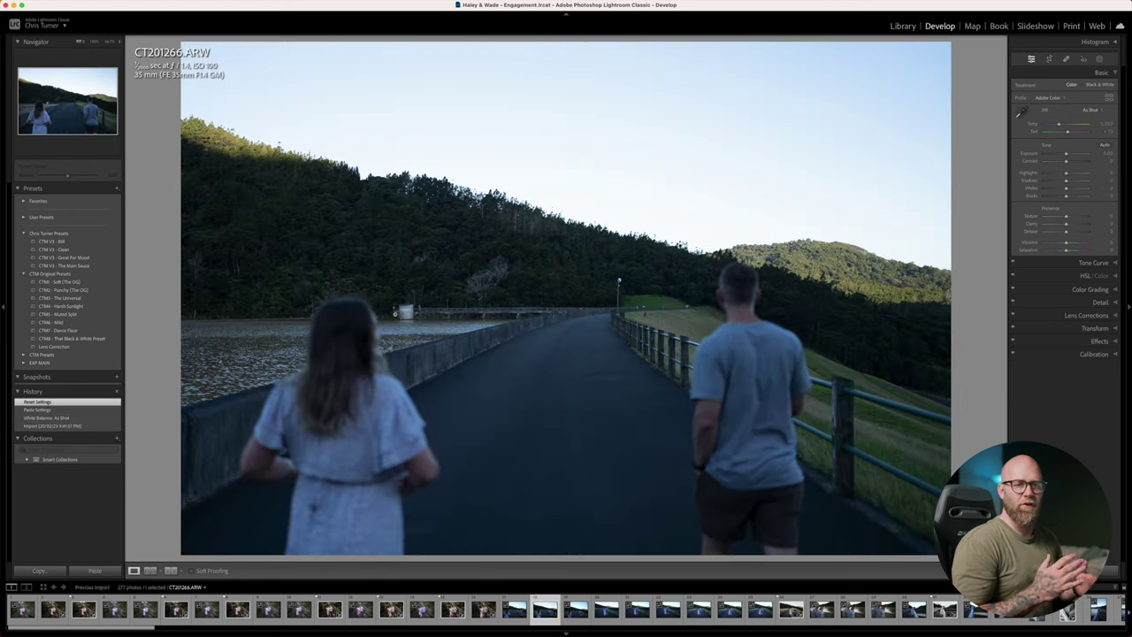
key(Left)
key(Right)
key(Right)
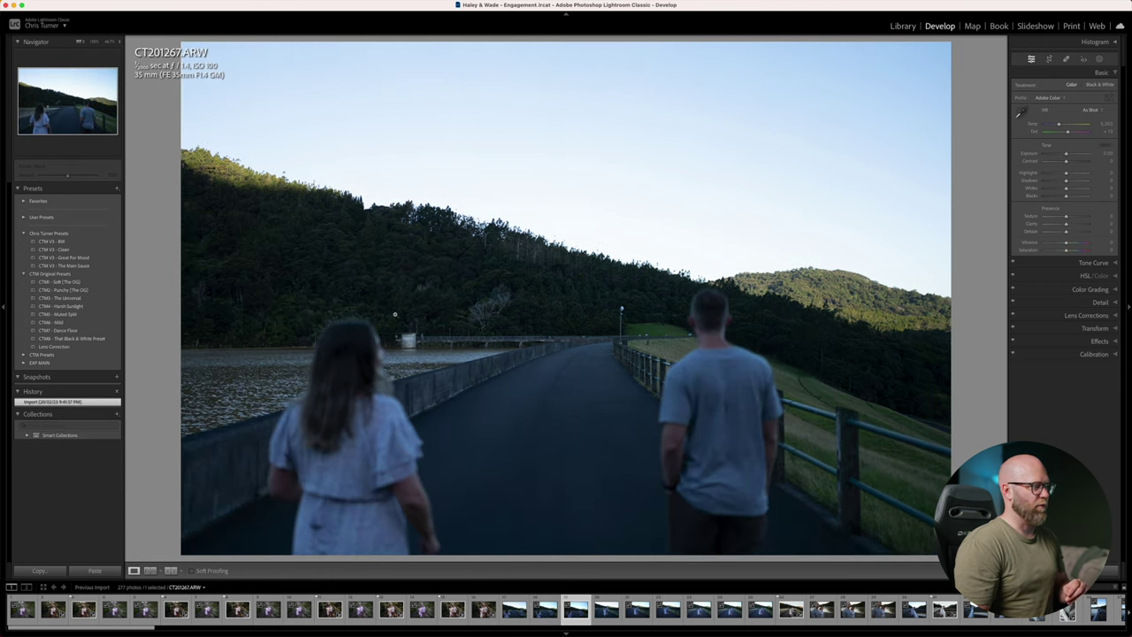
key(Left)
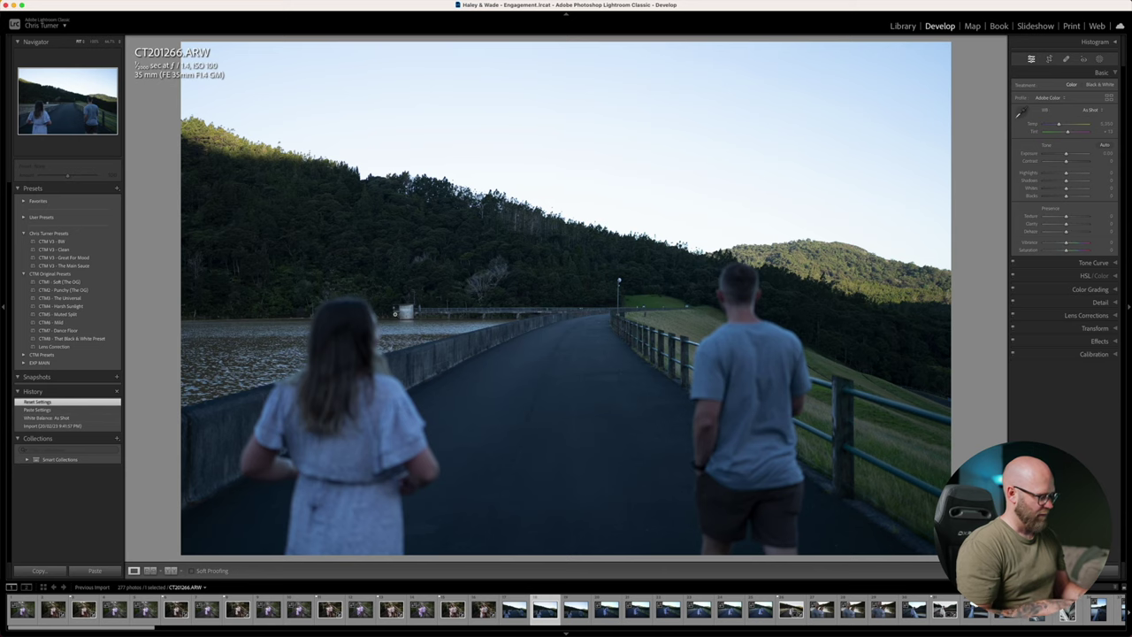
key(super+shift+v)
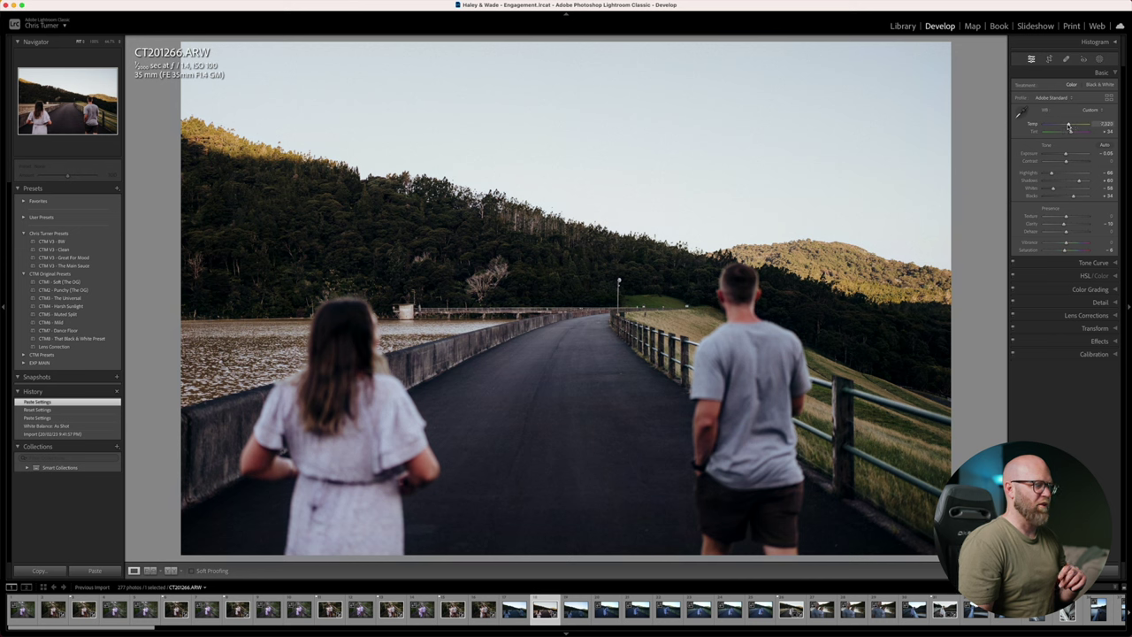
Cool the white balance of CT201266.ARW, lower its highlights to −97, and copy the adjusted develop settings.
drag(1068, 127, 1072, 131)
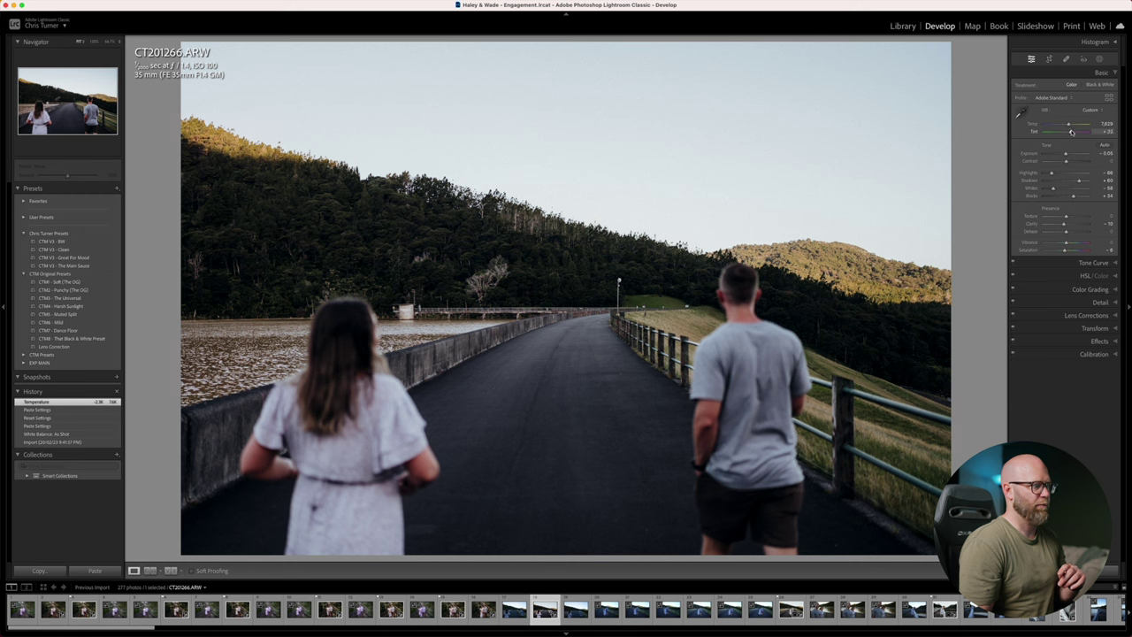
drag(1072, 132, 1071, 130)
drag(1051, 173, 1031, 174)
key(super+shift+c)
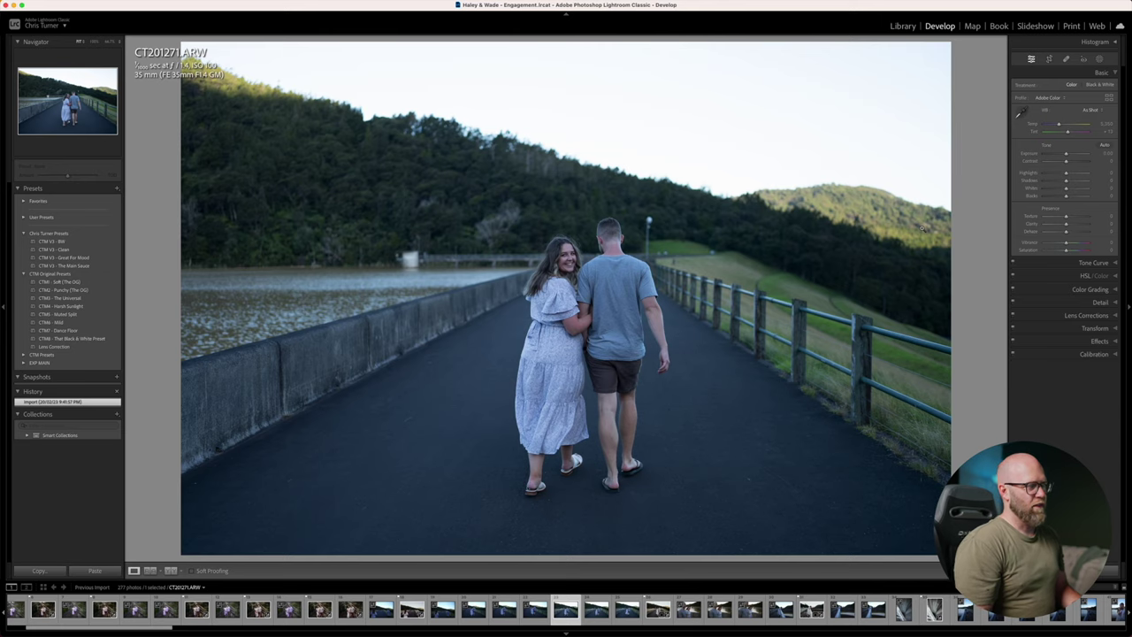
Paste the copied develop settings onto CT201273.ARW and flag the photo as a pick.
key(Right)
key(Right)
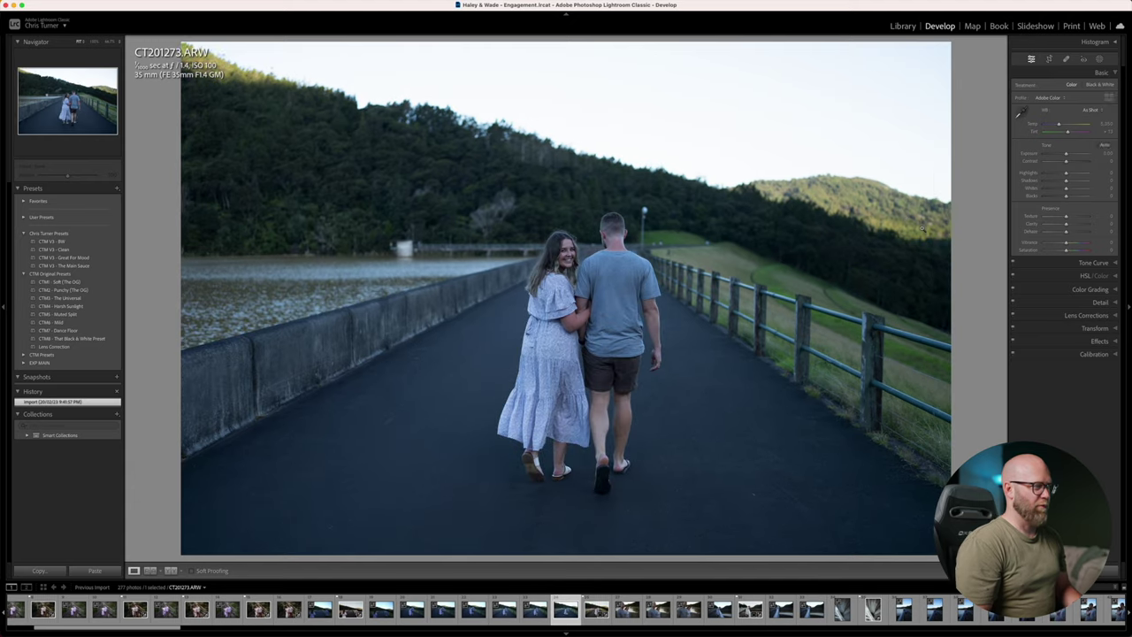
key(Right)
key(Left)
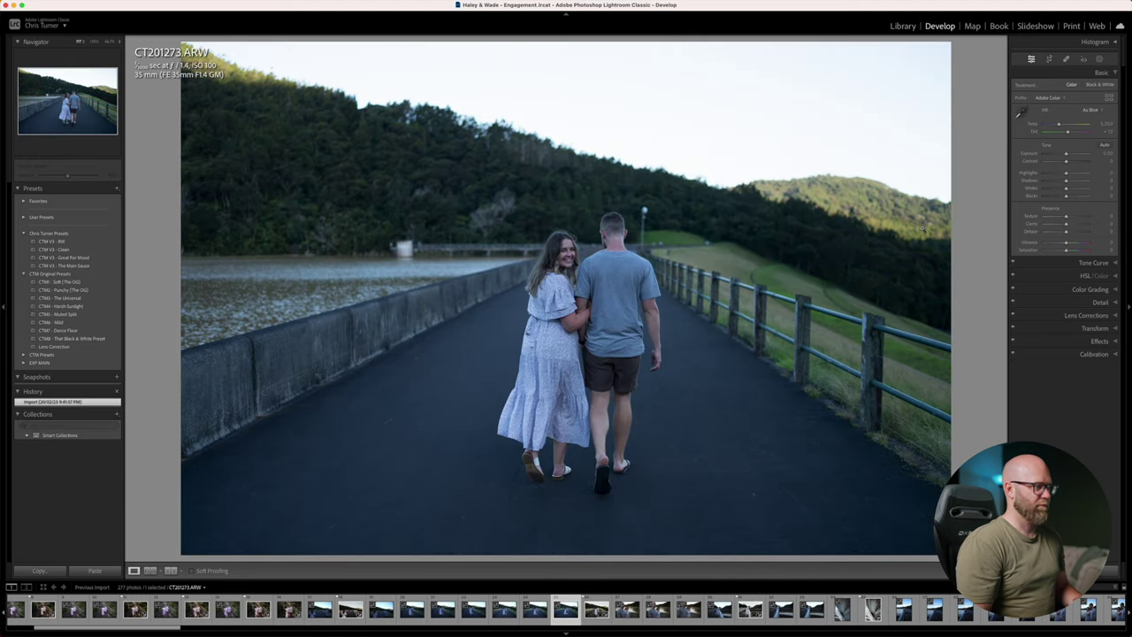
key(super+shift+v)
key(p)
key(Right)
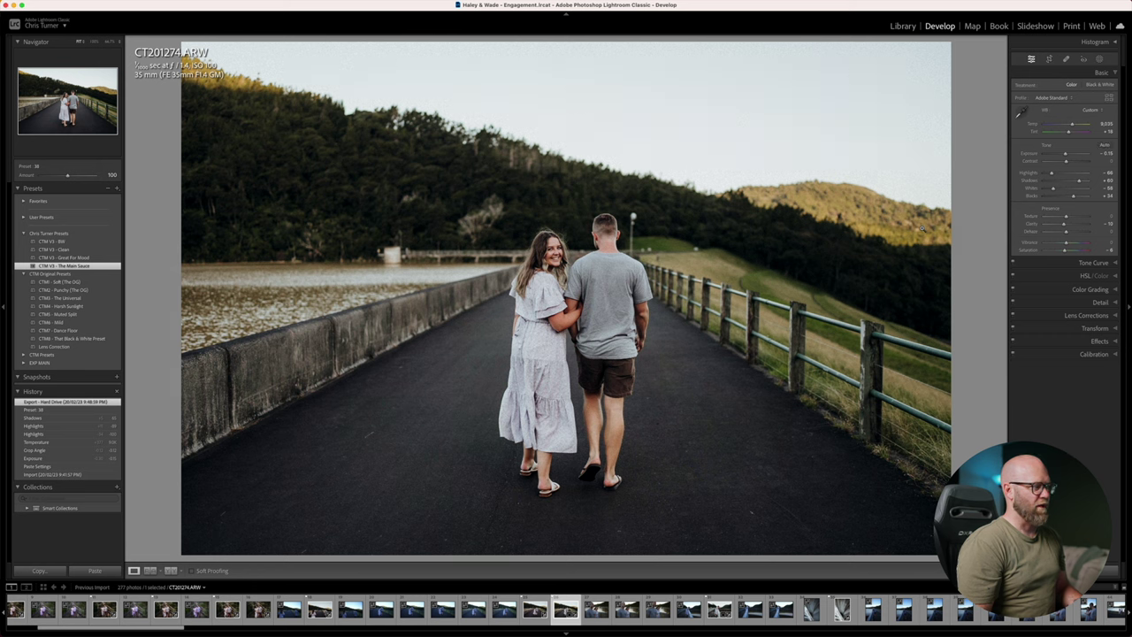
Replace the edit on CT201274.ARW with the copied settings, fine-tune its tint, and copy the updated develop settings.
key(super+shift+v)
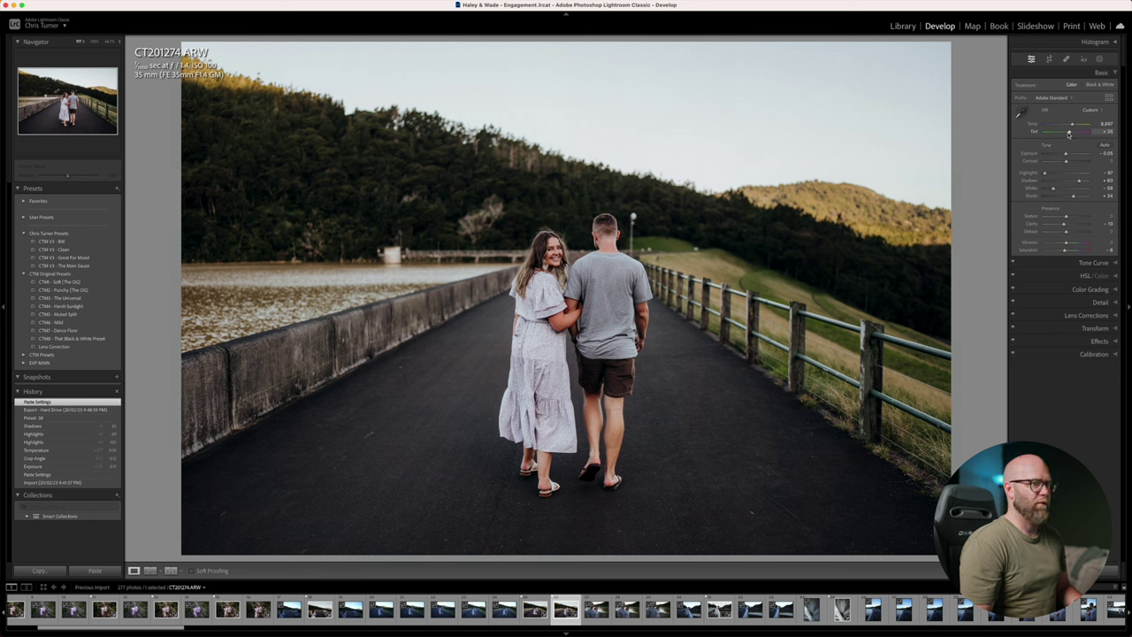
click(1068, 133)
key(super+shift+c)
key(Return)
key(Right)
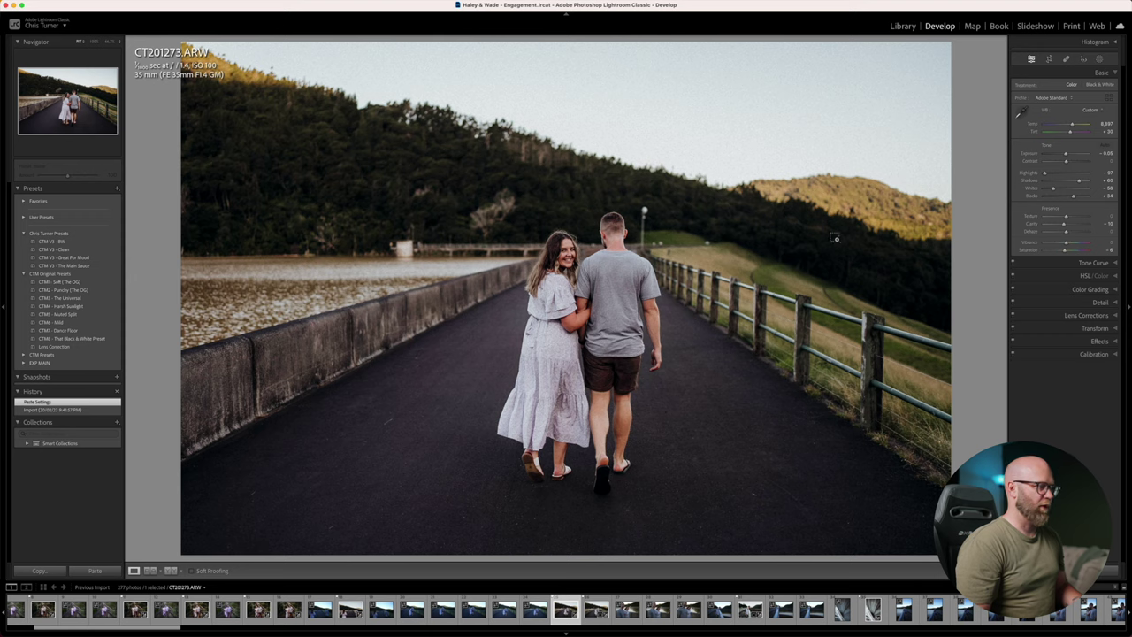
Paste the updated develop settings onto CT201273.ARW and another photo earlier in the filmstrip.
key(super+shift+v)
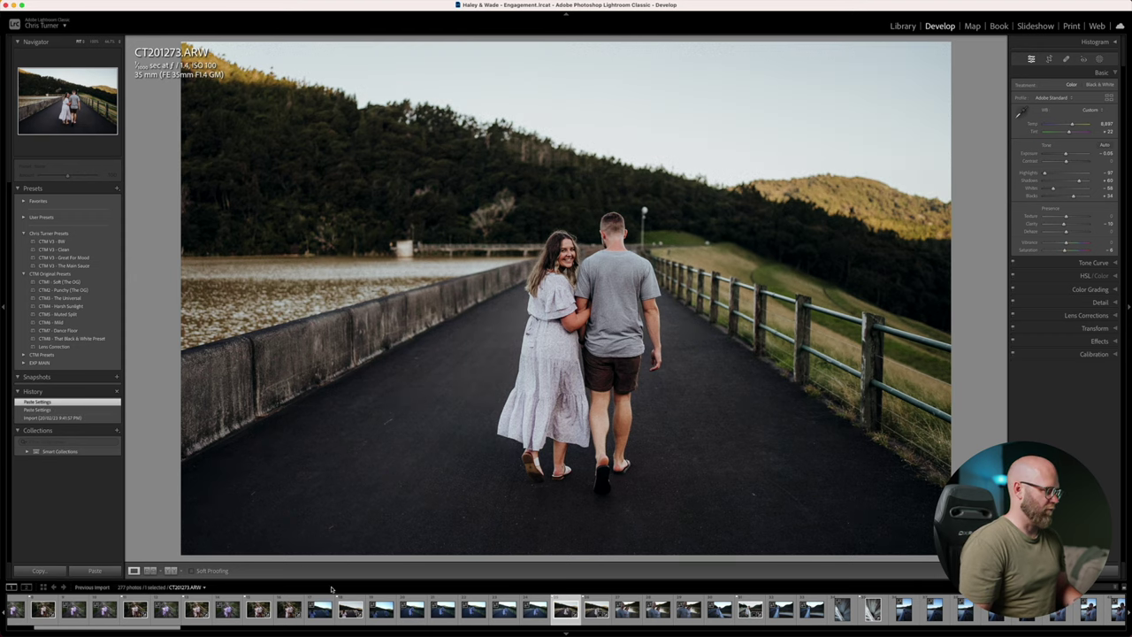
click(348, 609)
key(super+shift+v)
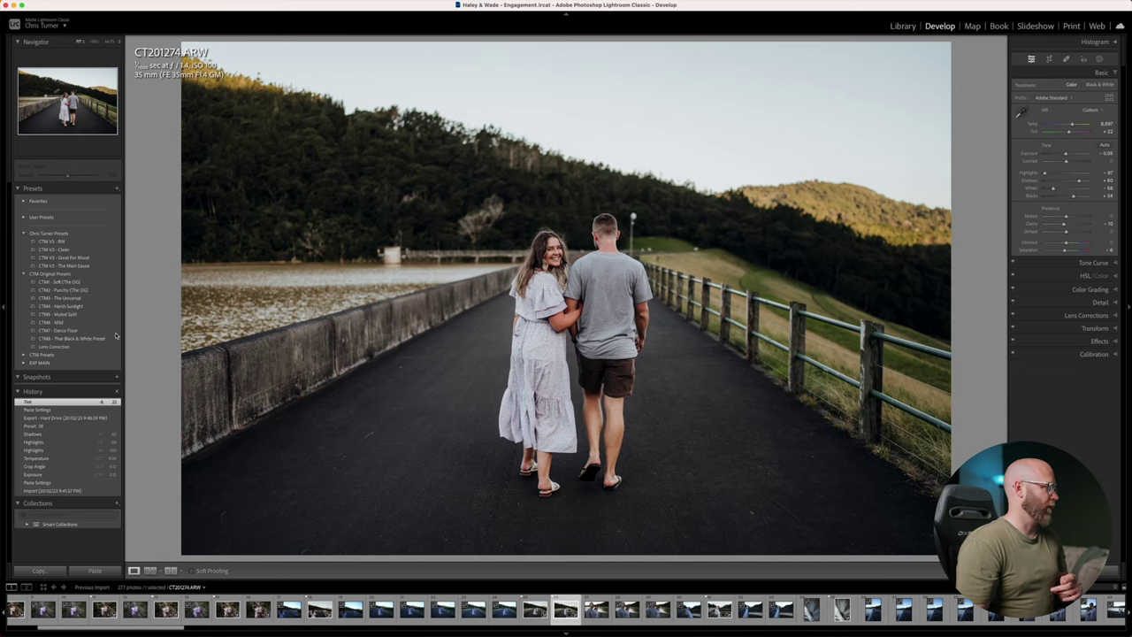
Try the CTM3 - The Universal and CTM1 - Soft (The OG) presets on CT201274.ARW, with a slightly reduced exposure.
click(95, 300)
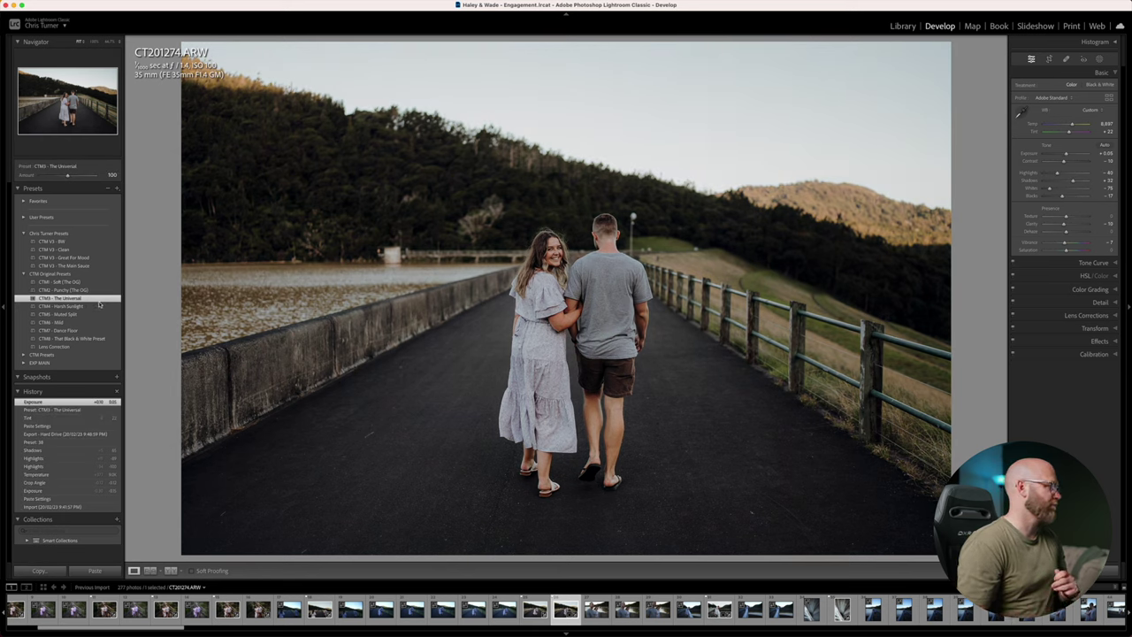
click(96, 281)
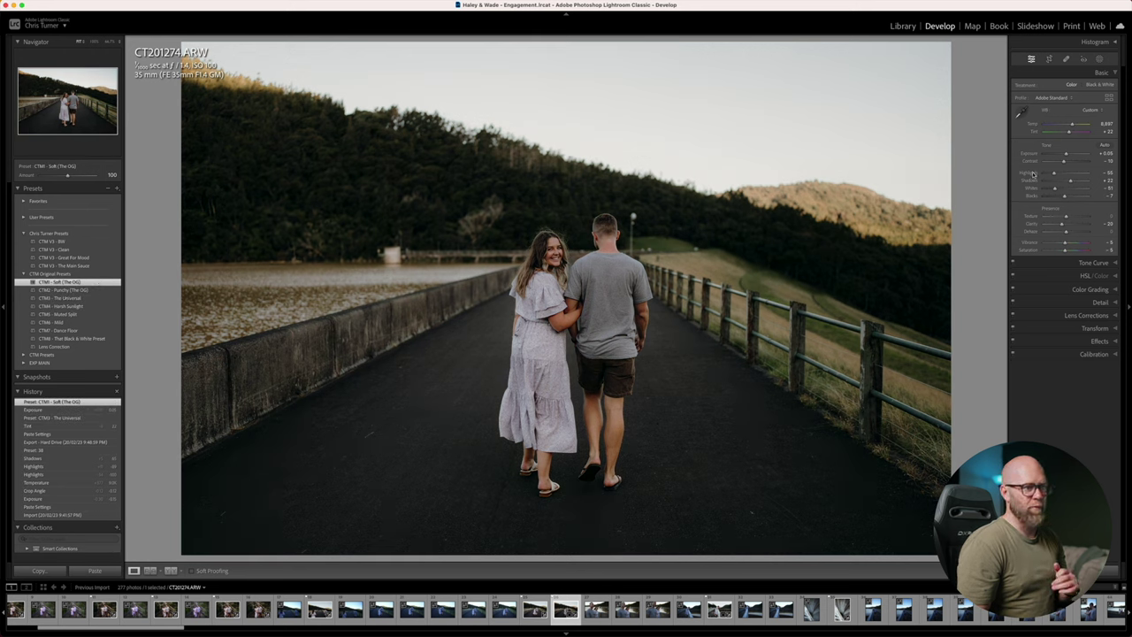
drag(1067, 156, 1067, 156)
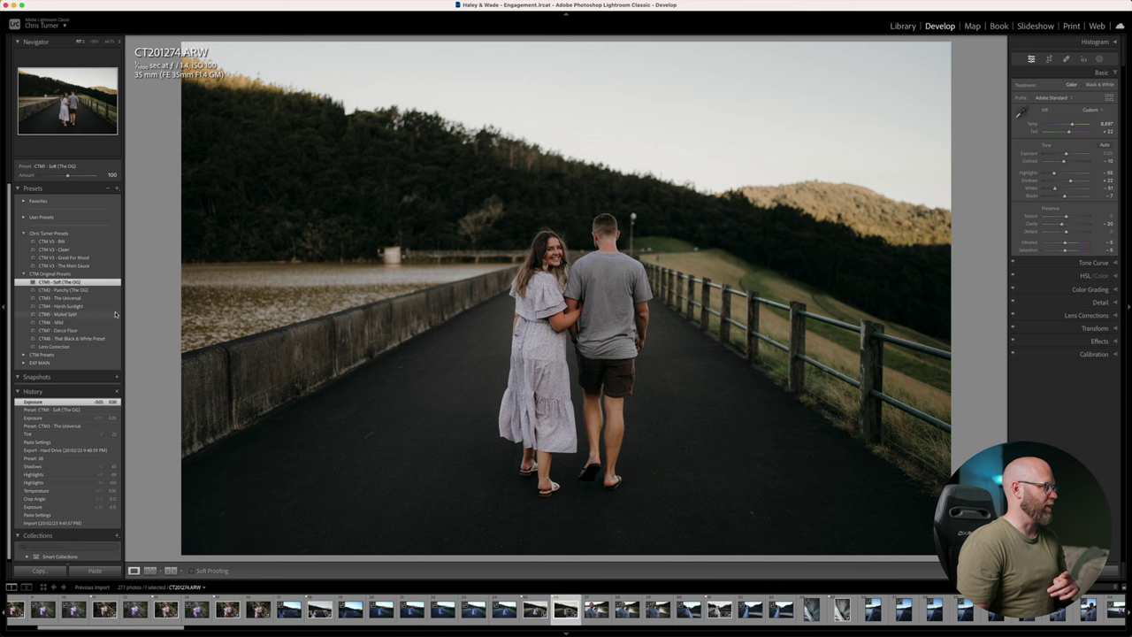
click(86, 299)
Paste the copied develop settings onto CT201276.ARW, set its exposure to +0.25, and apply the CTM V3 - BW preset.
key(Right)
key(Left)
key(Left)
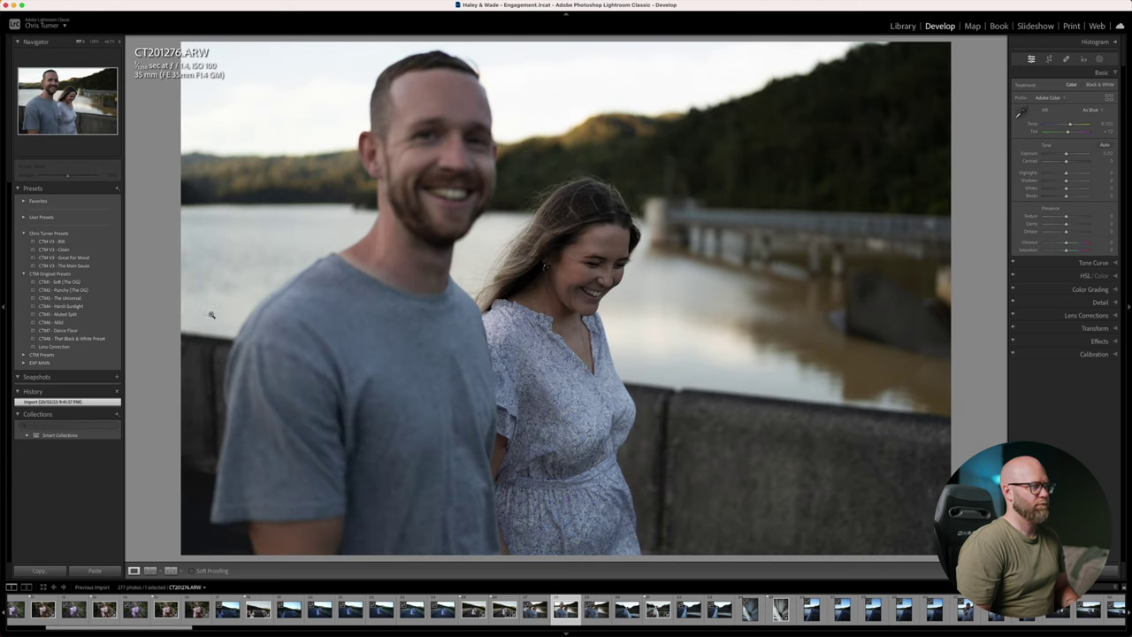
key(super+shift+v)
key(equal)
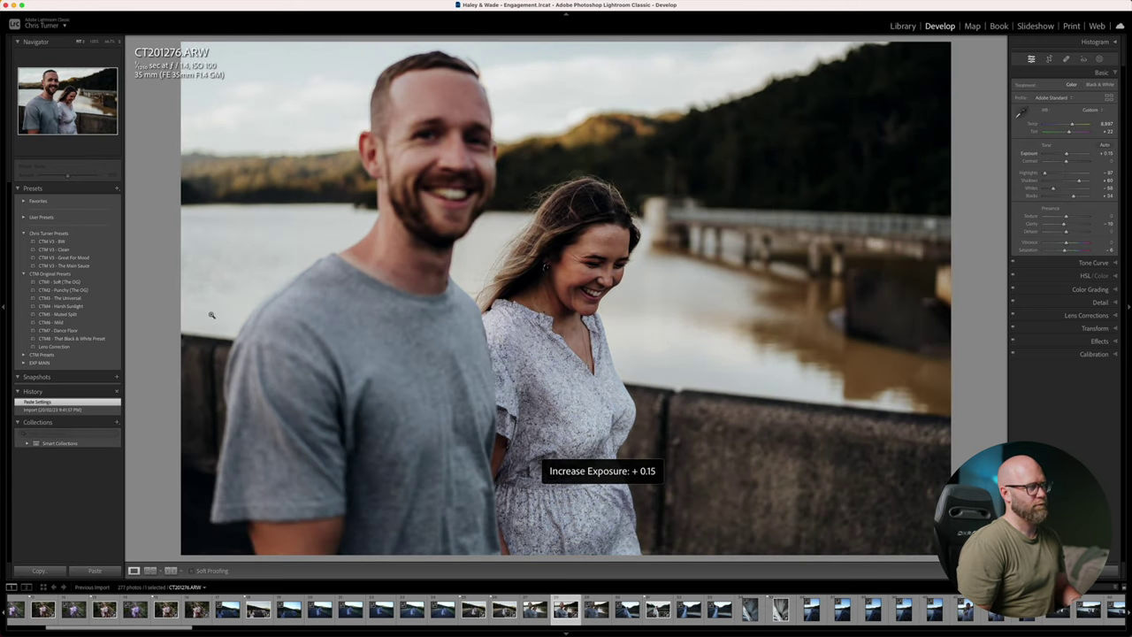
key(equal)
key(equal)
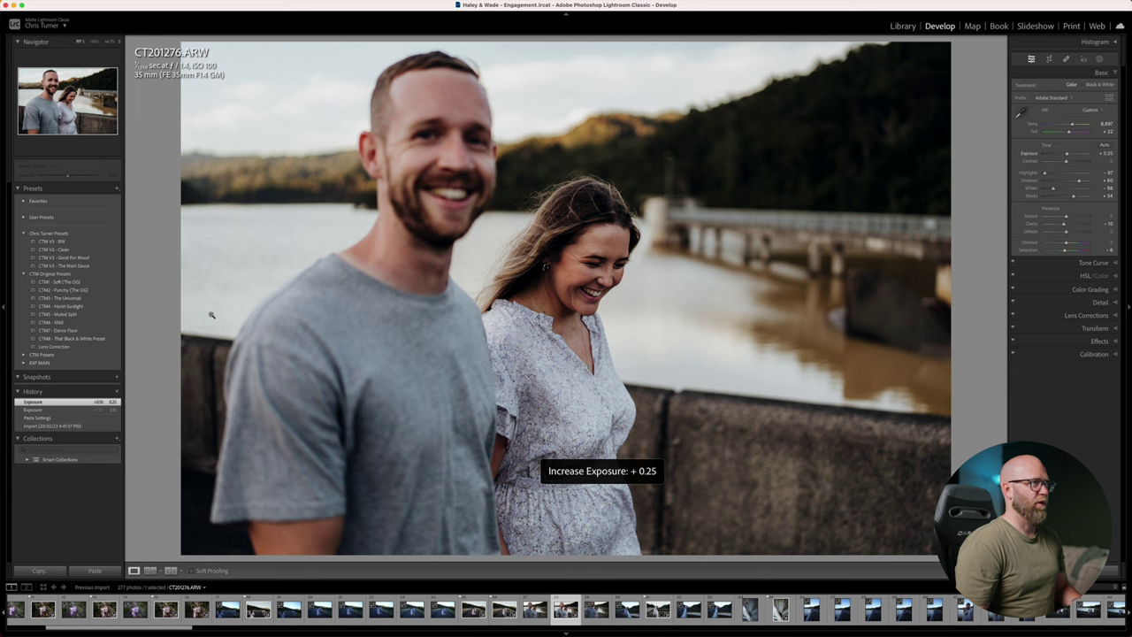
click(71, 240)
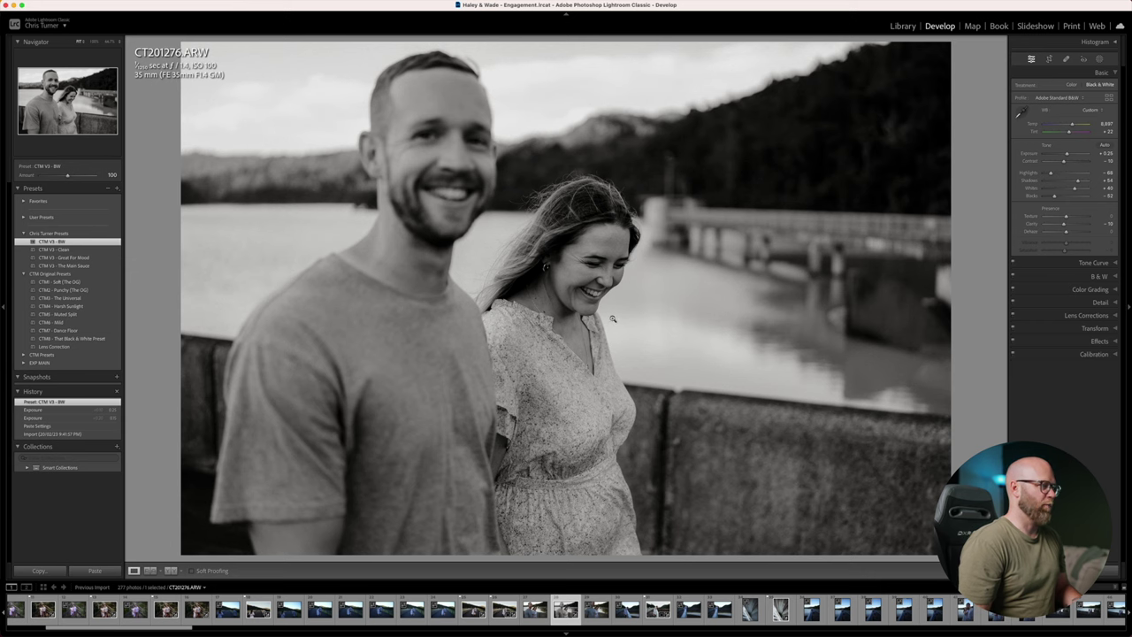
Replace the edit on CT201279.ARW with the copied develop settings and raise its exposure to +0.45.
key(Right)
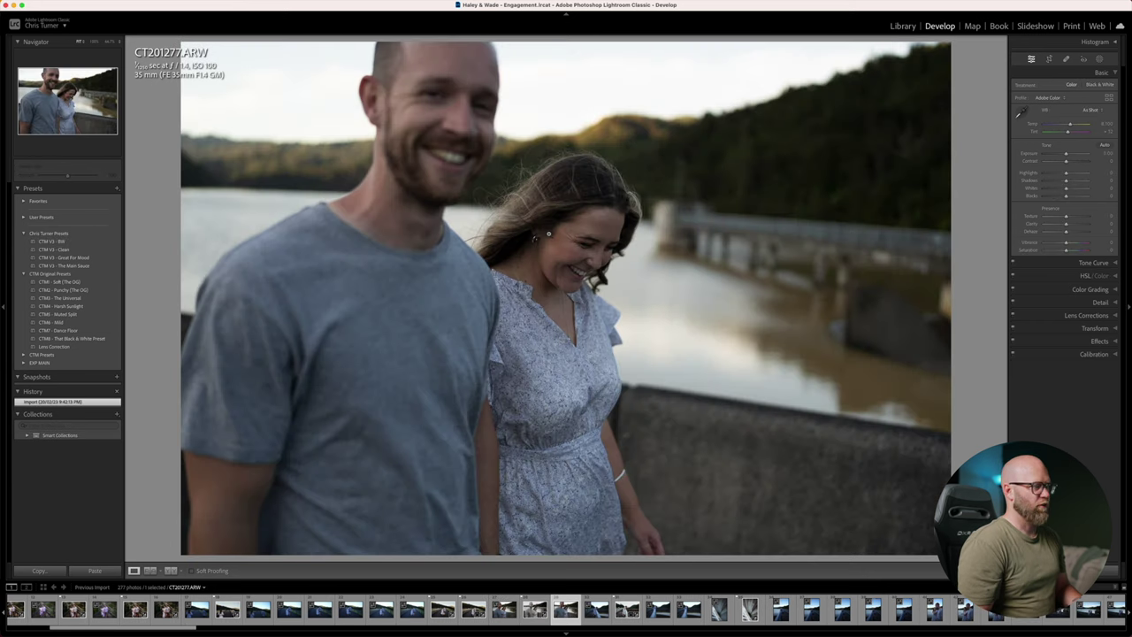
key(Right)
key(Right)
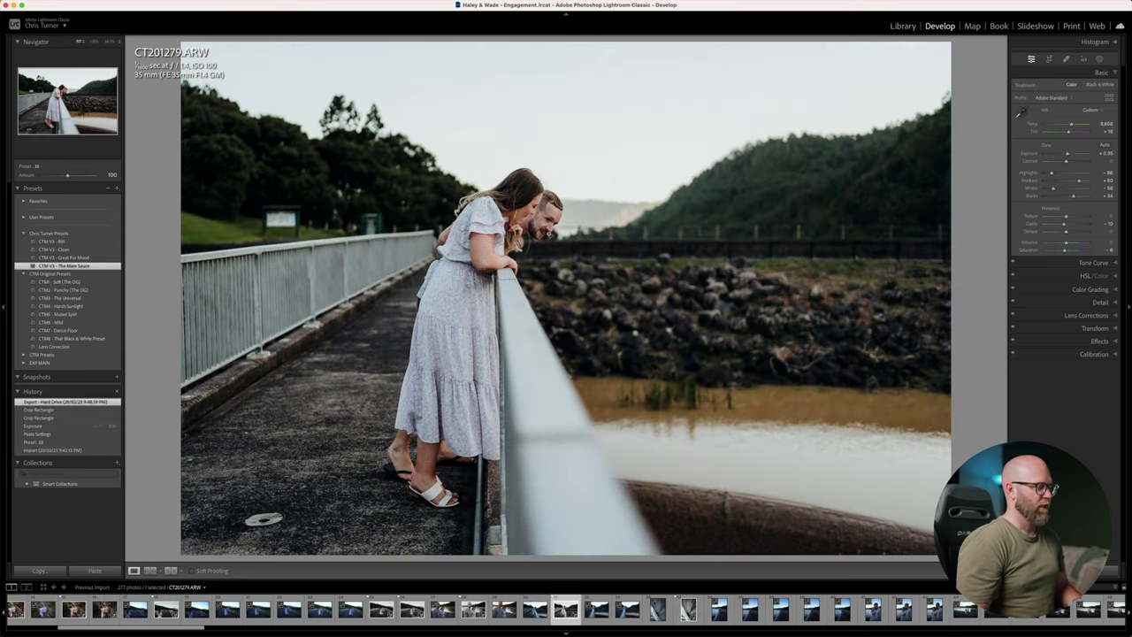
key(Left)
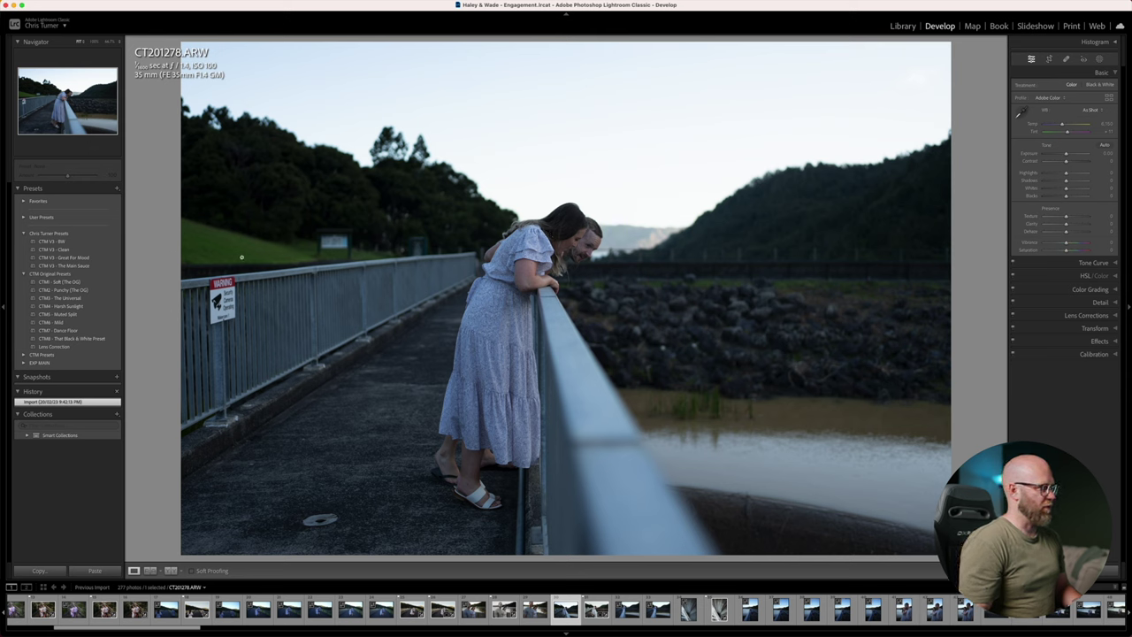
key(Right)
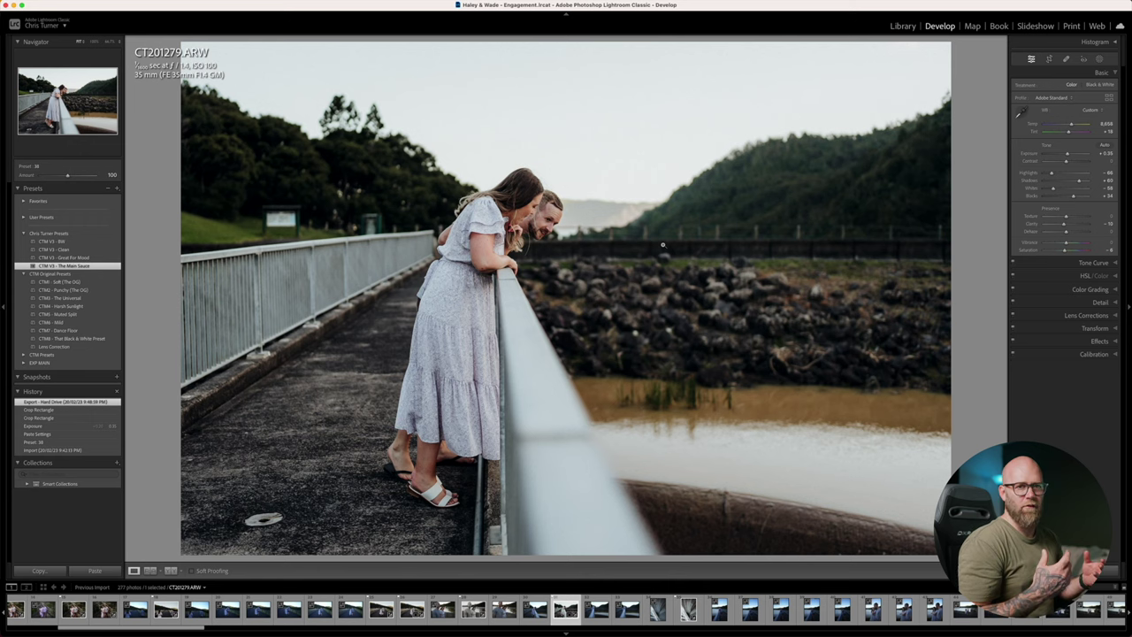
key(super+shift+v)
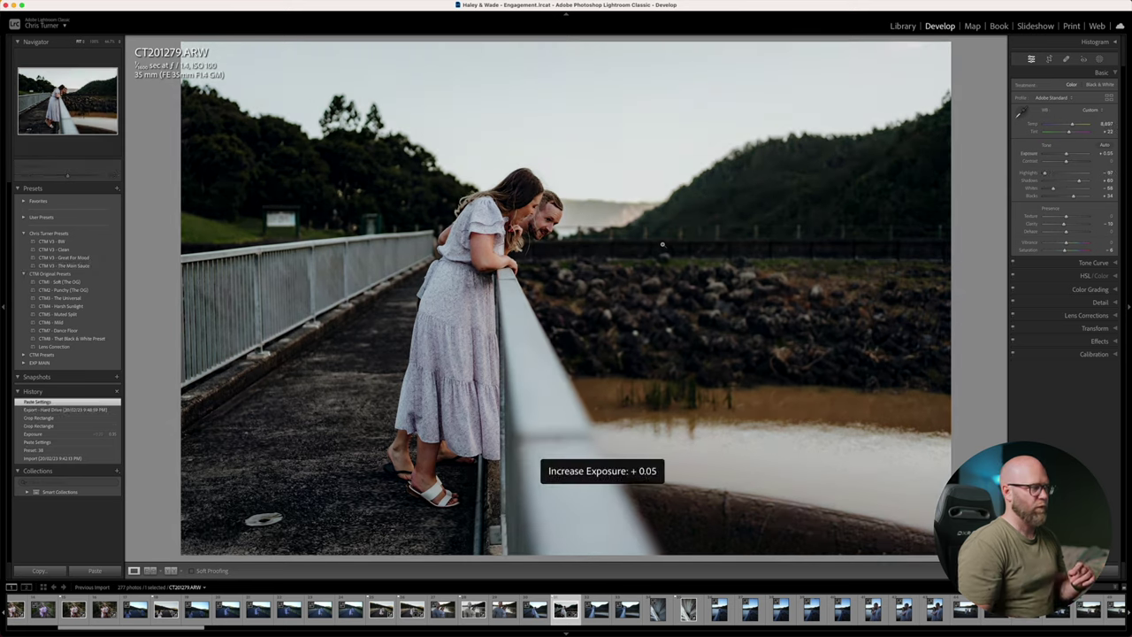
key(=)
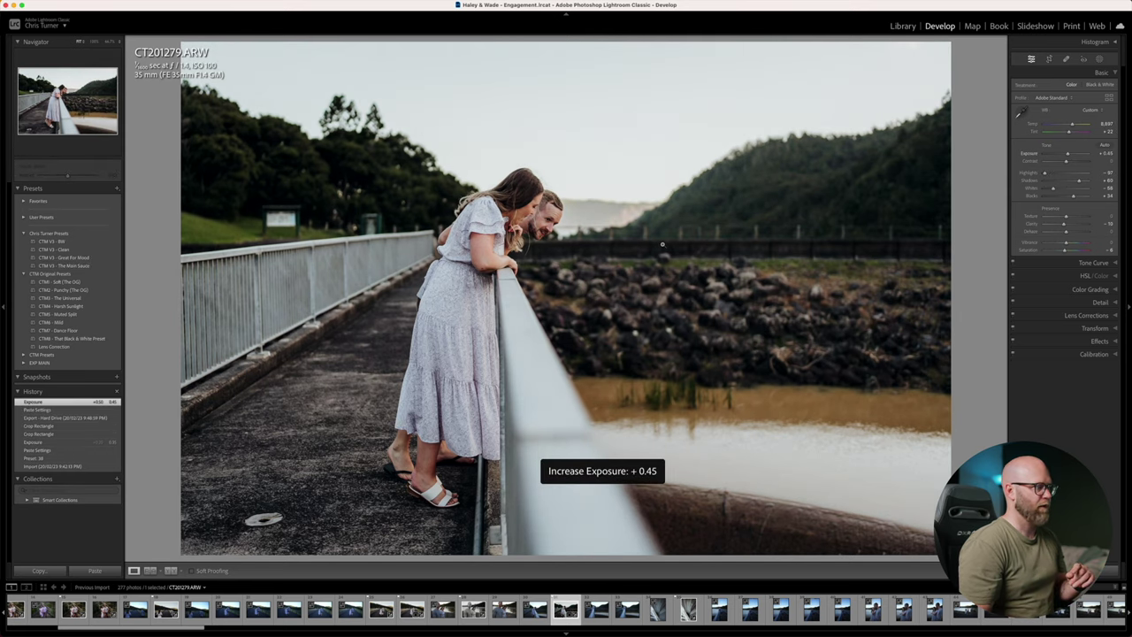
Paste the copied develop settings onto CT201283.ARW, the vertical spillway shot, and raise its exposure to +0.45.
key(Right)
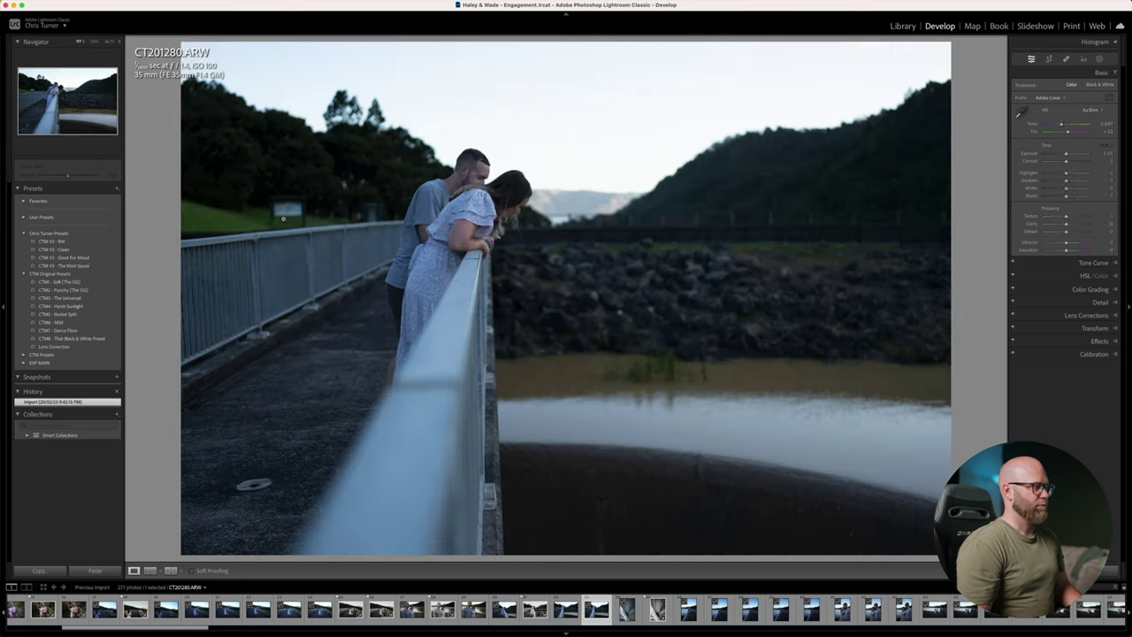
key(Right)
key(Right)
key(Right)
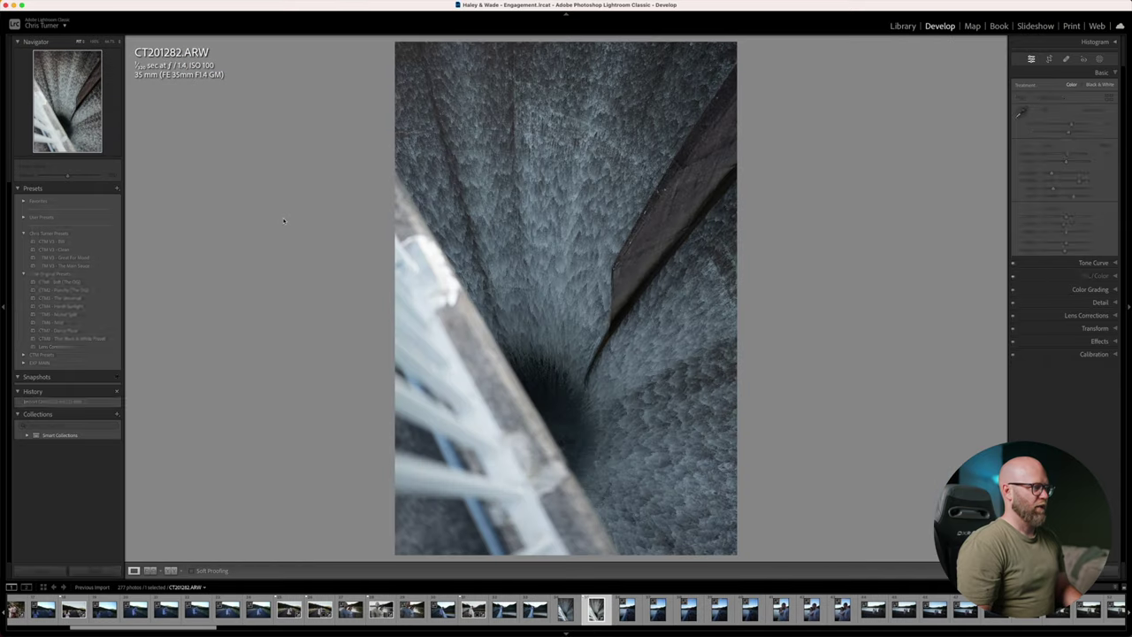
key(super+shift+v)
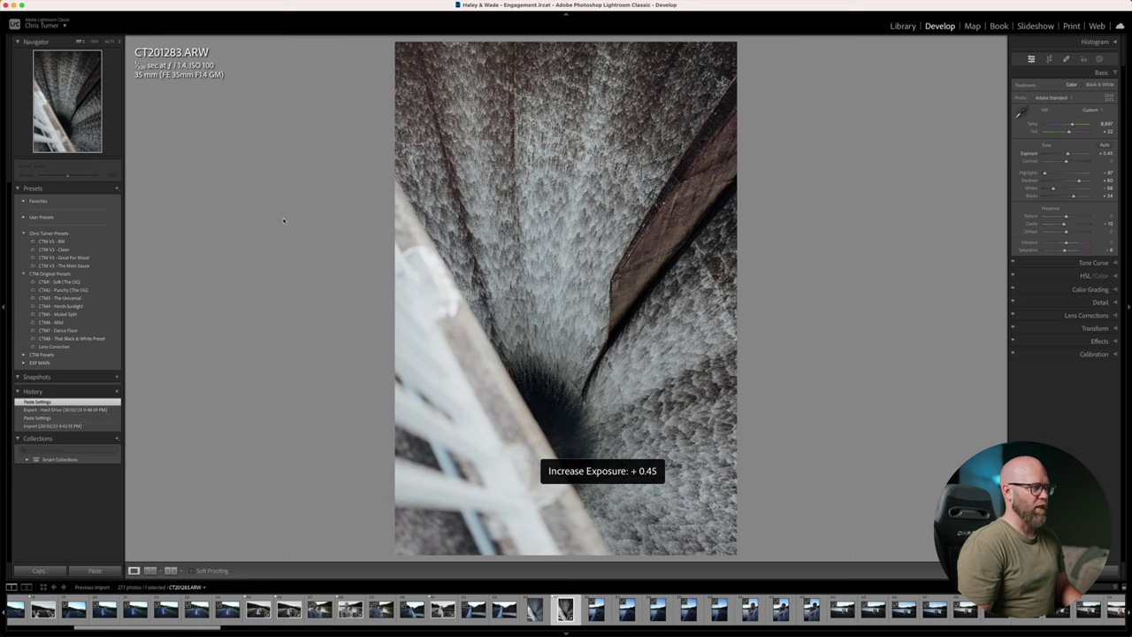
Try the copied develop settings with a brighter exposure on CT201287.ARW, and reset the photo.
key(Right)
key(Left)
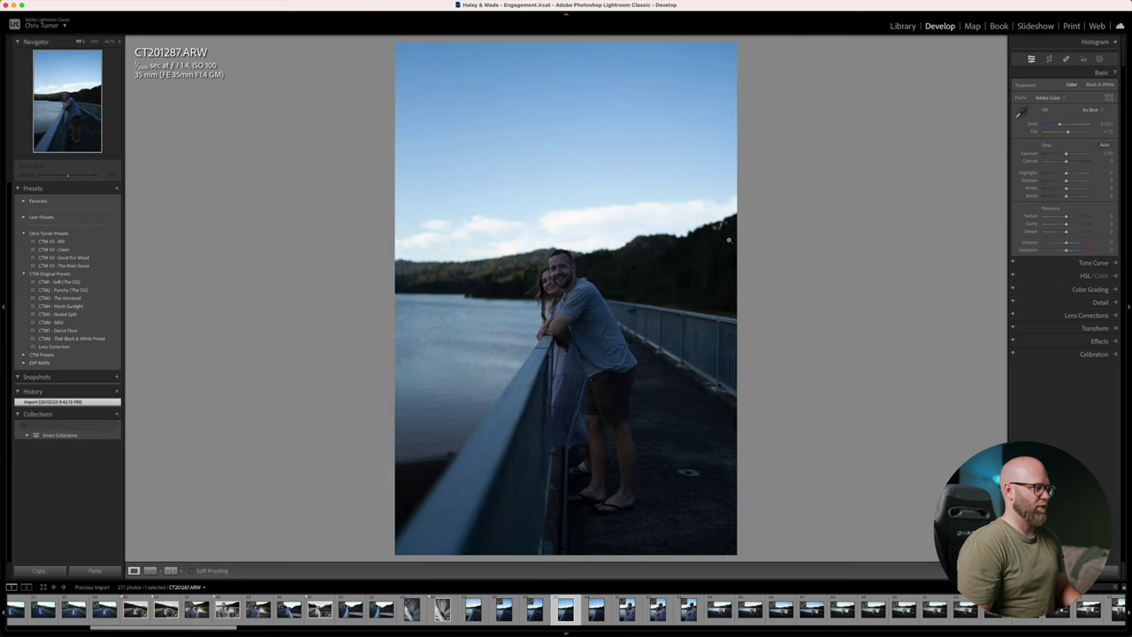
key(super+shift+v)
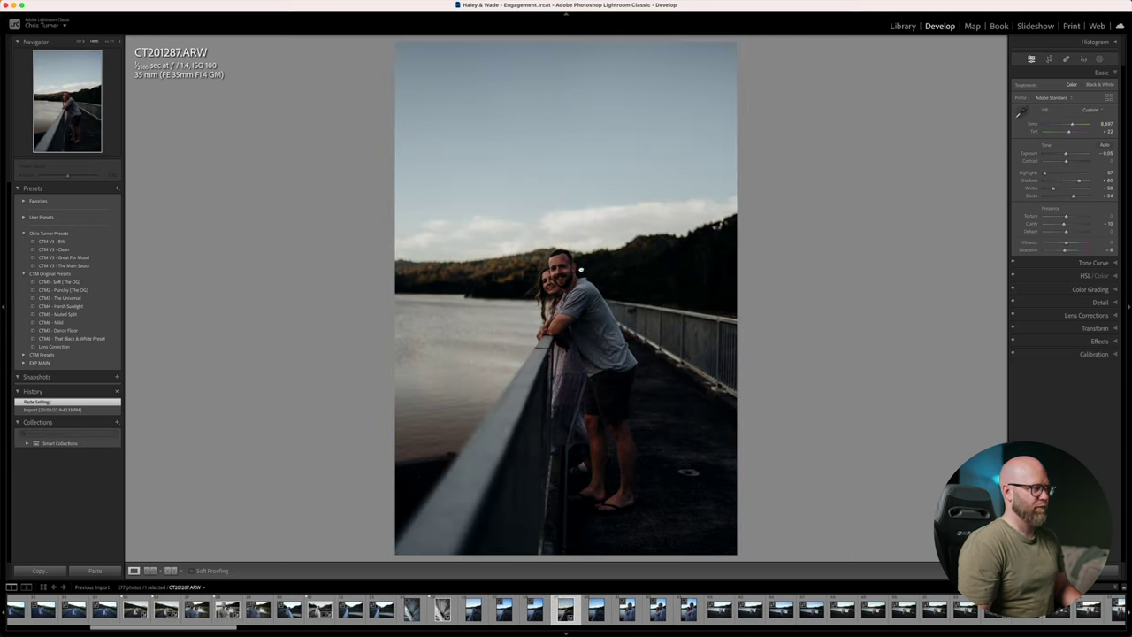
key(z)
key(z)
key(equal)
key(equal)
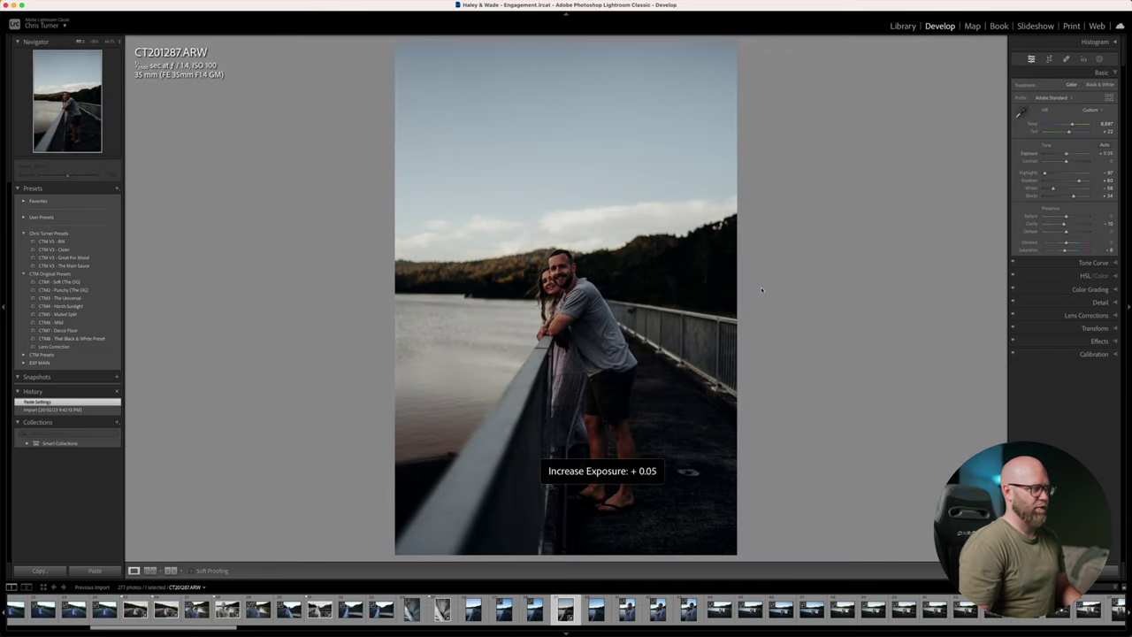
key(r)
drag(803, 280, 803, 278)
key(d)
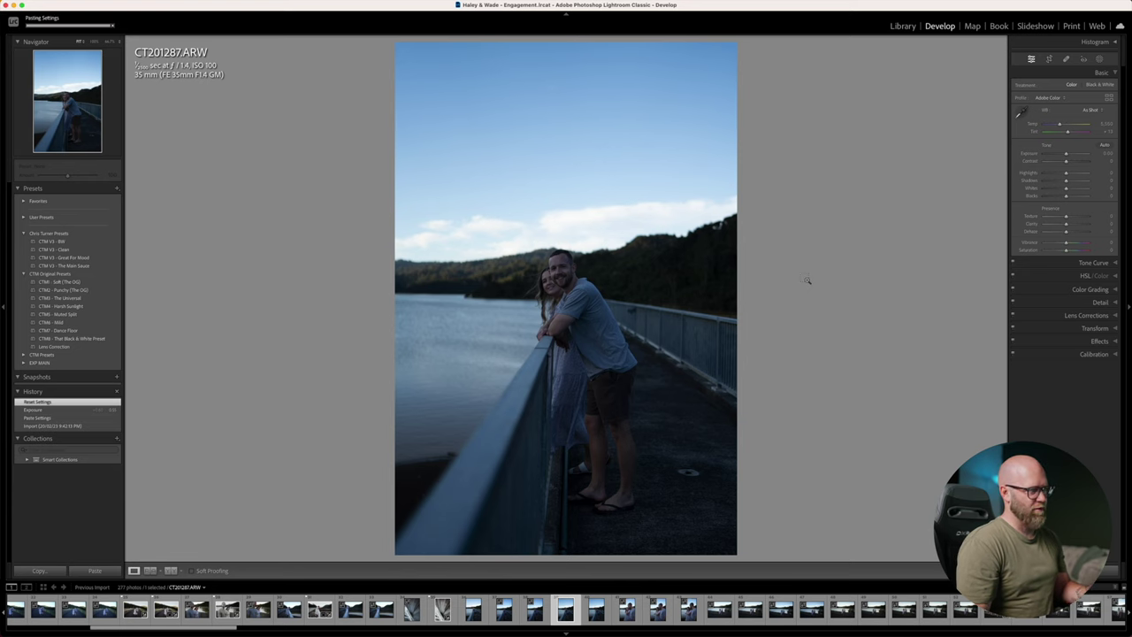
Paste the copied develop settings onto CT201287.ARW again and straighten its horizon.
key(super+shift+v)
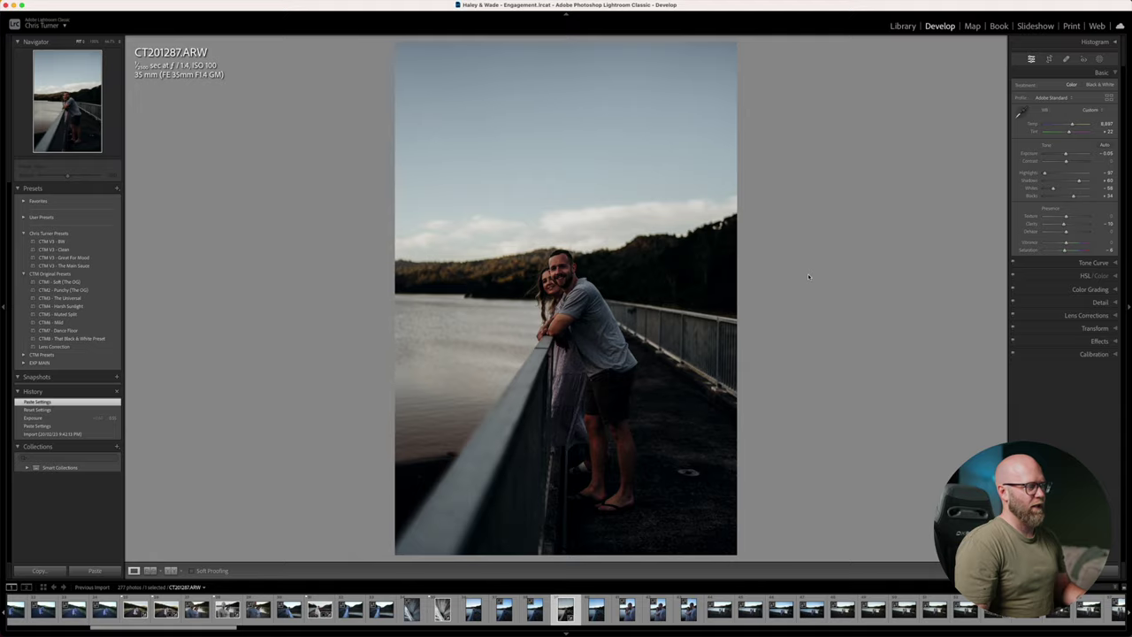
key(r)
drag(808, 274, 809, 265)
key(r)
Set CT201287.ARW to exposure +0.75 and highlights −100, compare it with the unedited version, and flag it as a pick.
key(equal)
key(equal)
key(equal)
key(equal)
key(equal)
key(equal)
key(equal)
key(equal)
key(equal)
key(equal)
key(equal)
key(equal)
key(equal)
key(equal)
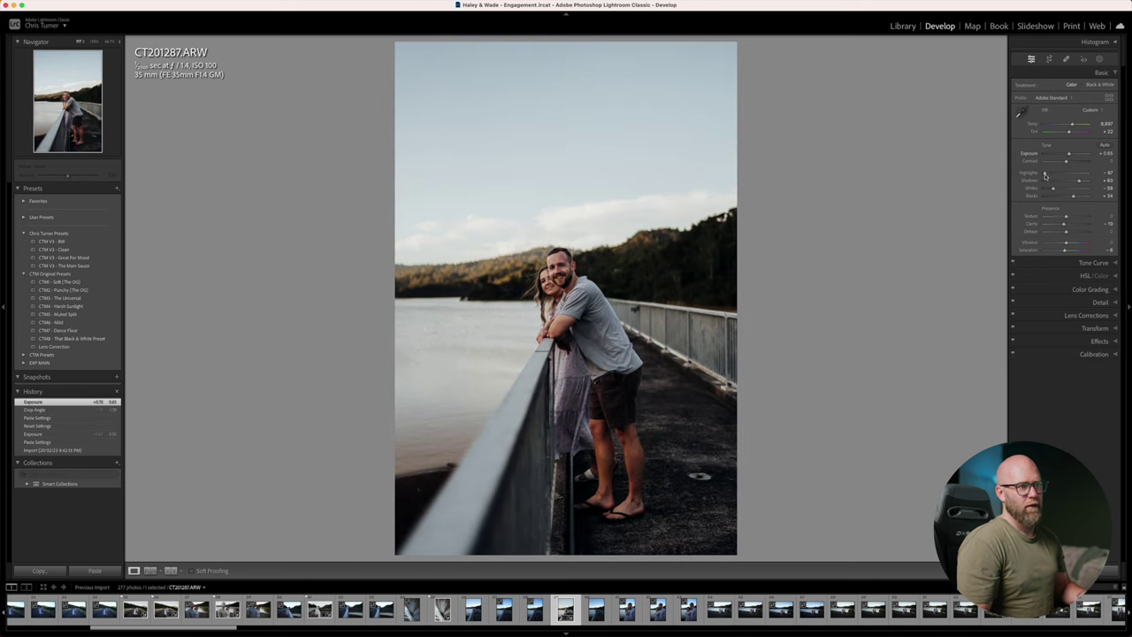
drag(1036, 176, 1037, 176)
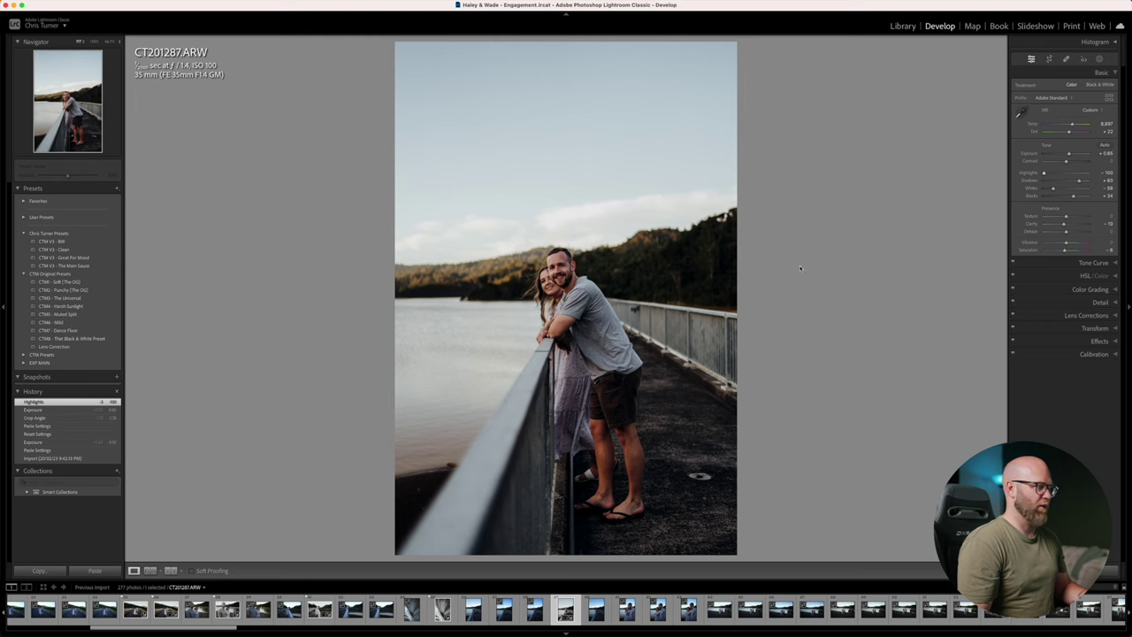
key(equal)
key(equal)
key(backslash)
key(backslash)
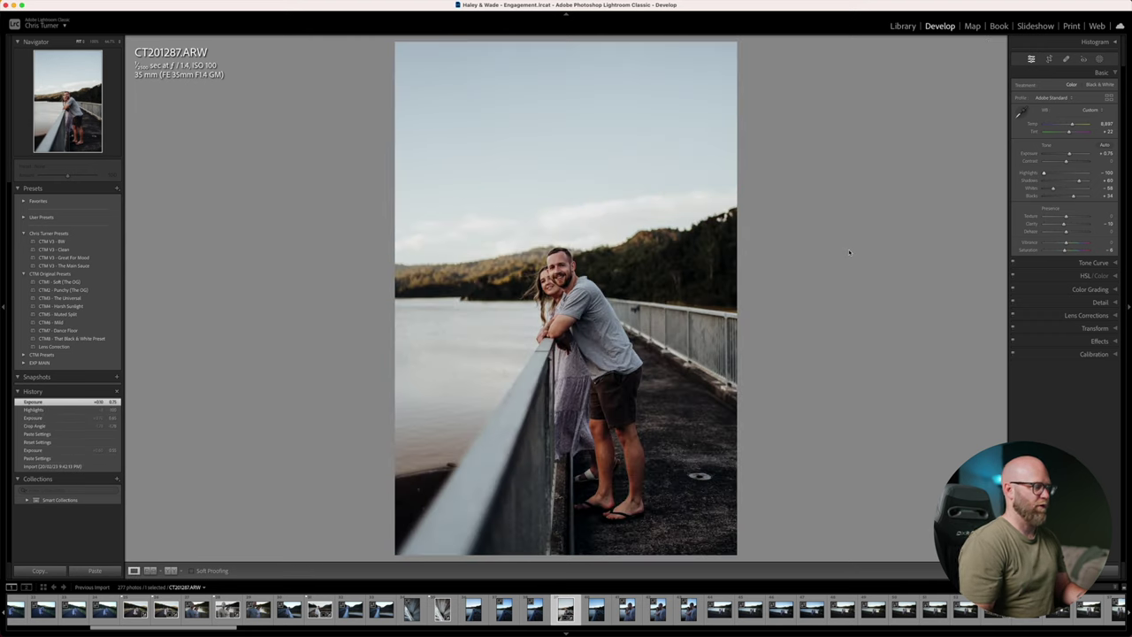
key(p)
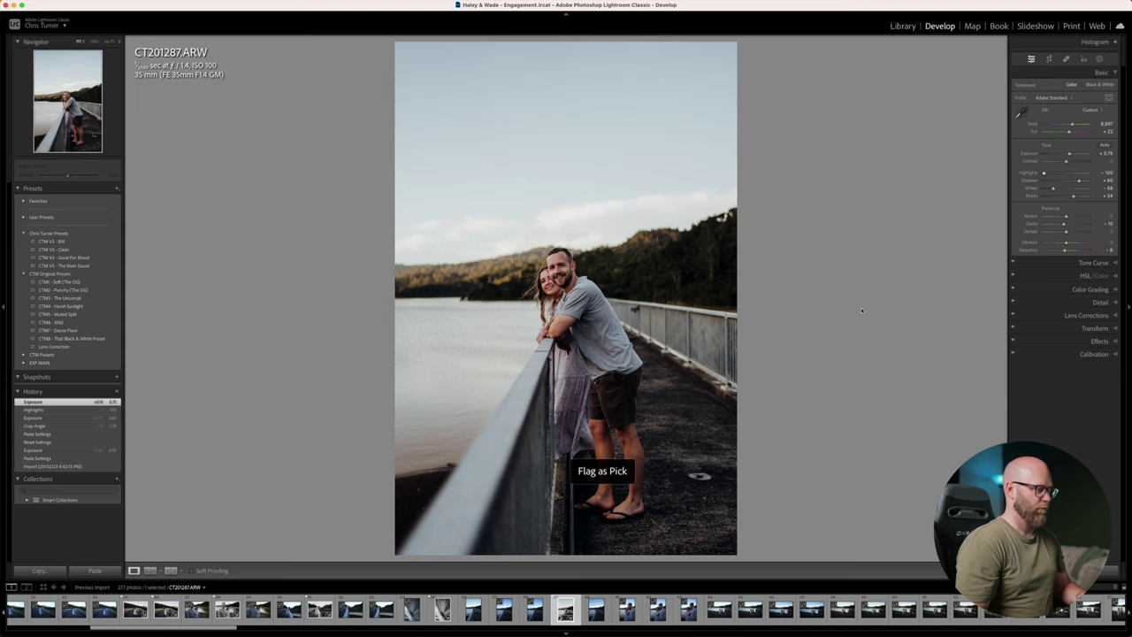
Paste the copied develop settings onto CT201289.ARW, the vertical close-up of the couple at the railing, and straighten its horizon.
key(Right)
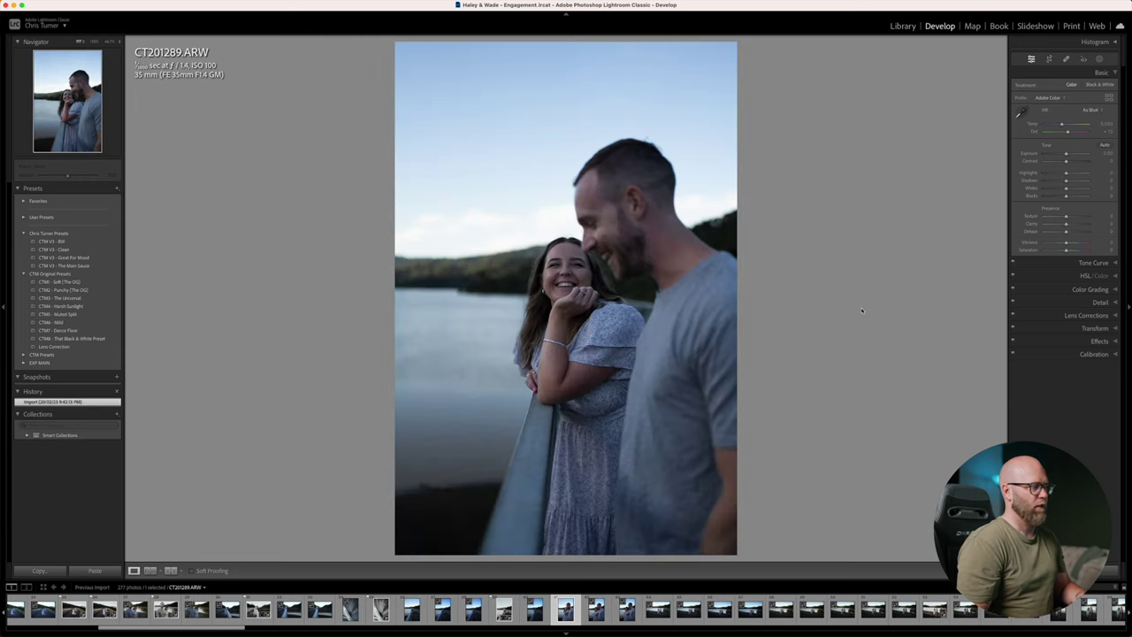
key(Right)
key(Left)
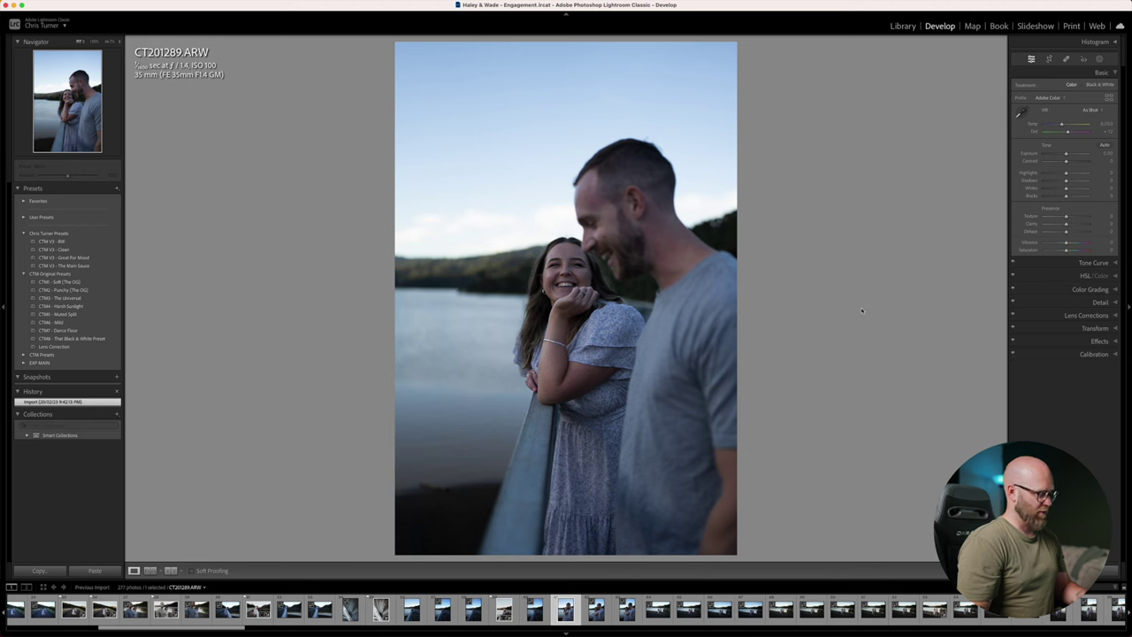
key(super+shift+v)
key(r)
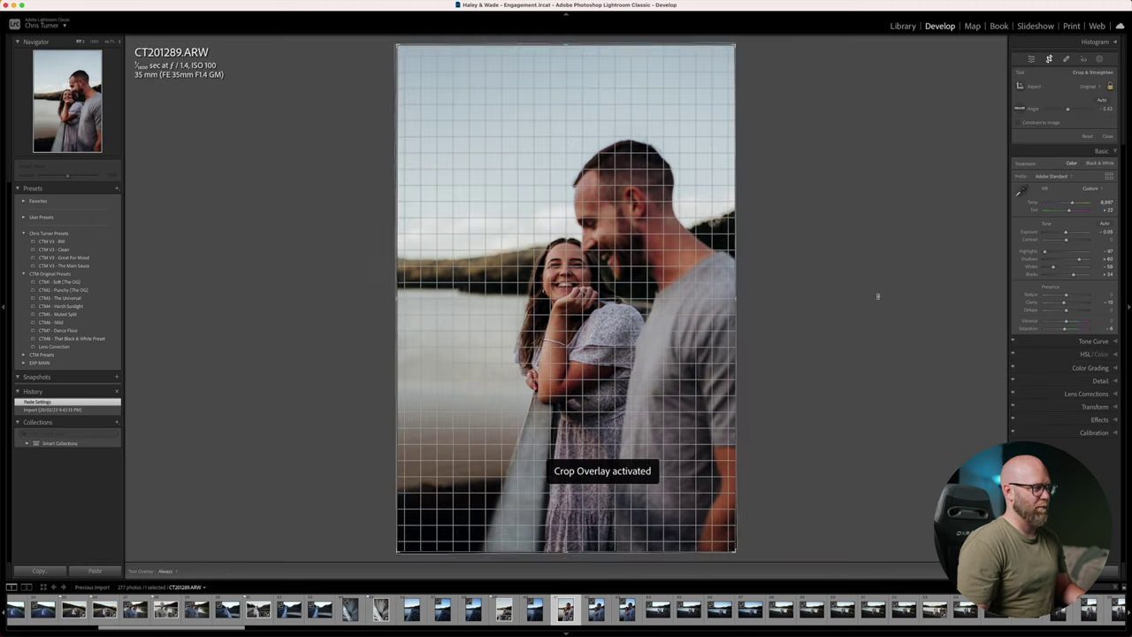
key(d)
Set the highlights of CT201289.ARW to −100 and its exposure to +0.05.
key(=)
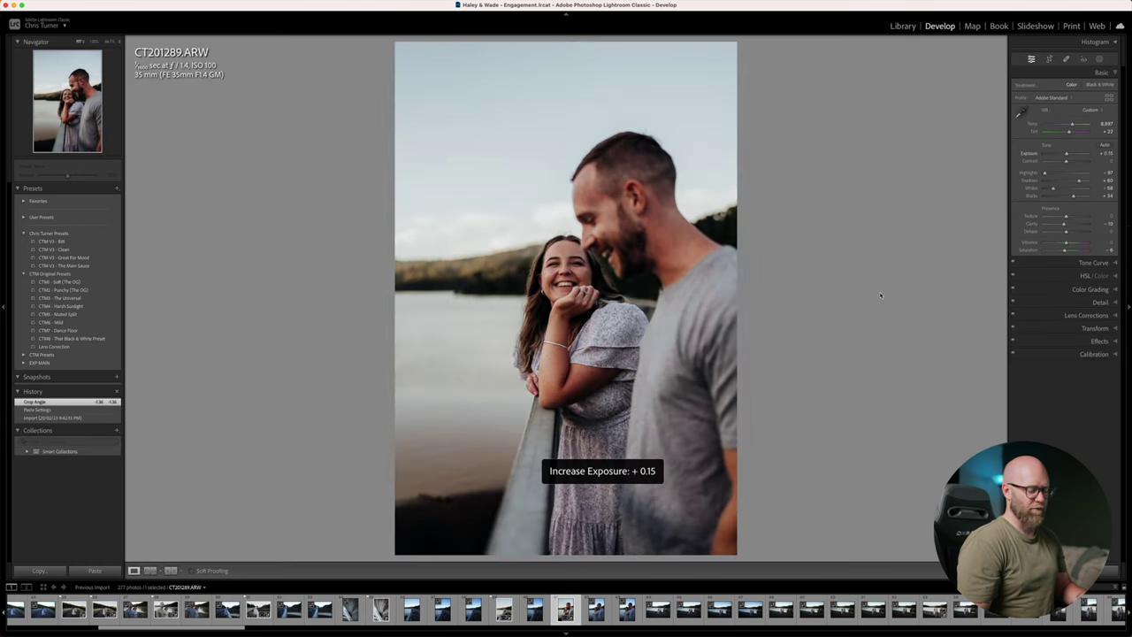
drag(1041, 176, 1008, 180)
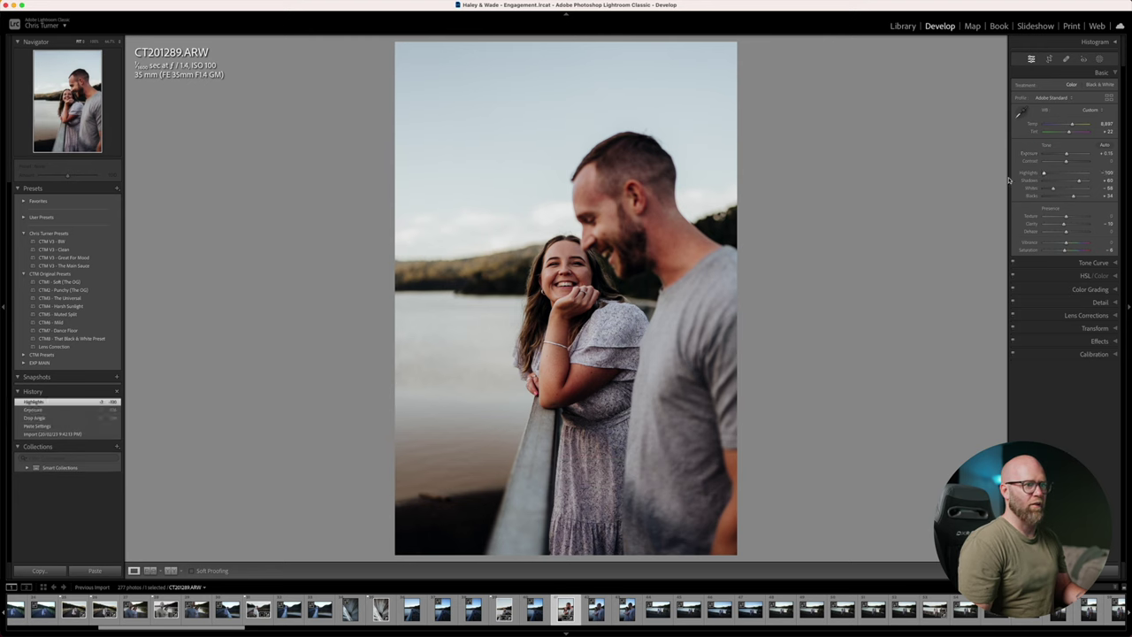
key(minus)
key(equal)
key(minus)
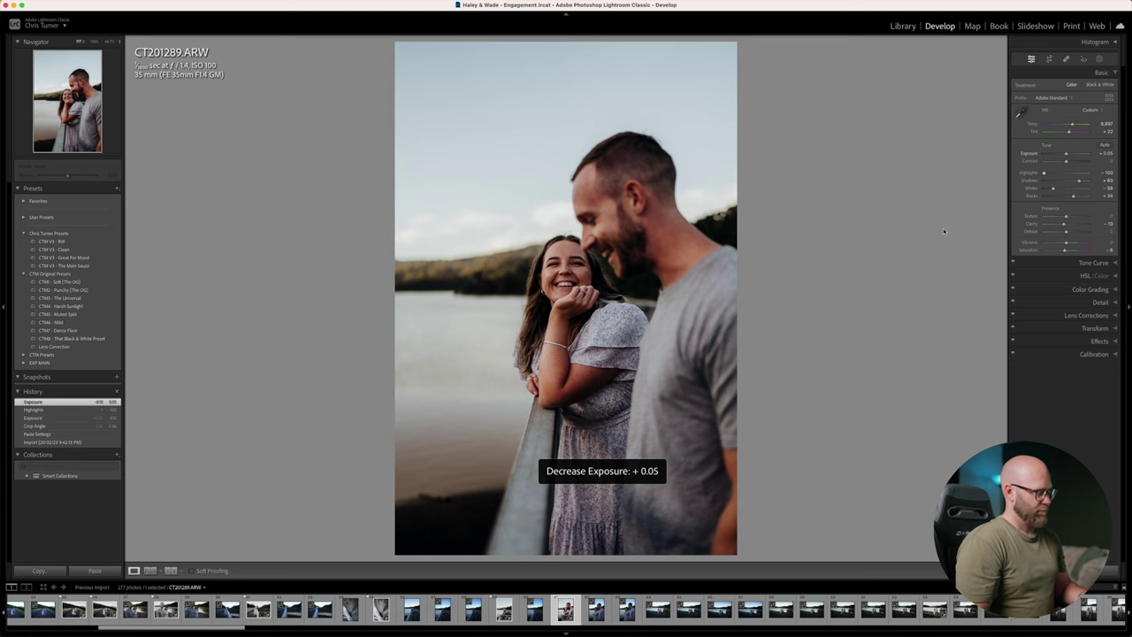
Paste the copied develop settings onto CT201291.ARW, the vertical shot of the couple at the railing, and raise its exposure to +0.35.
key(Right)
key(Right)
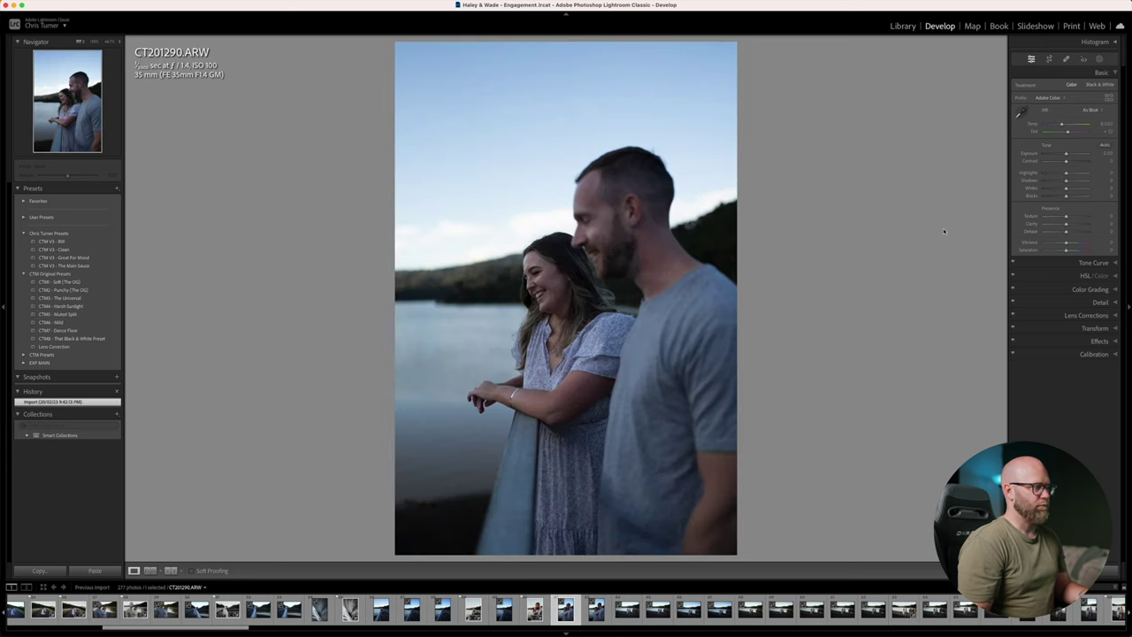
key(Left)
key(Right)
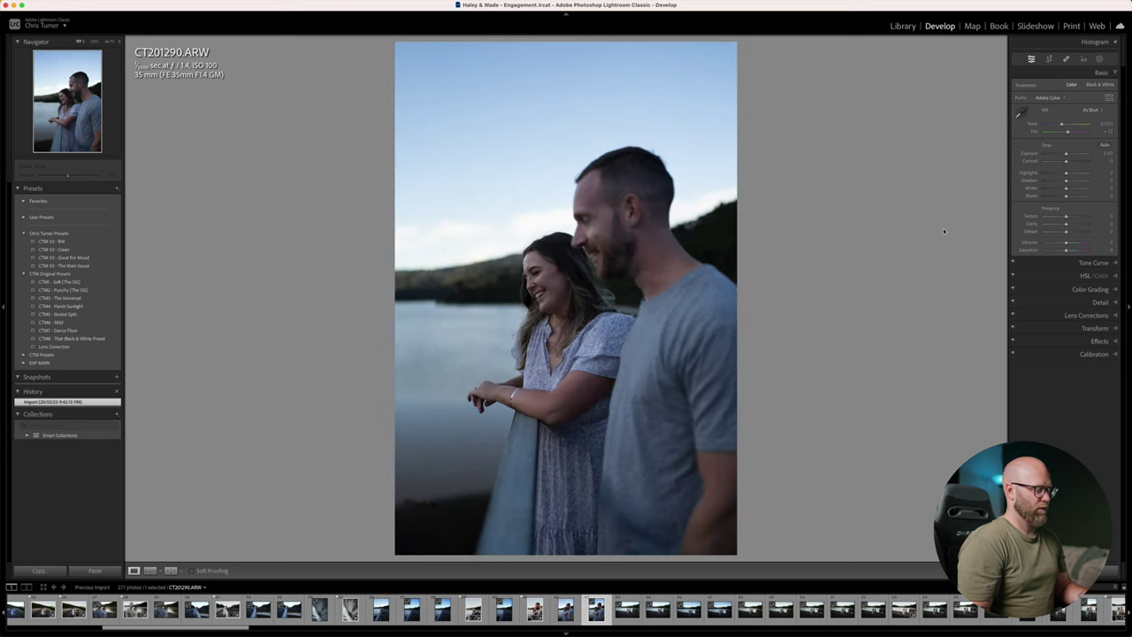
key(ctrl+shift+v)
key(equal)
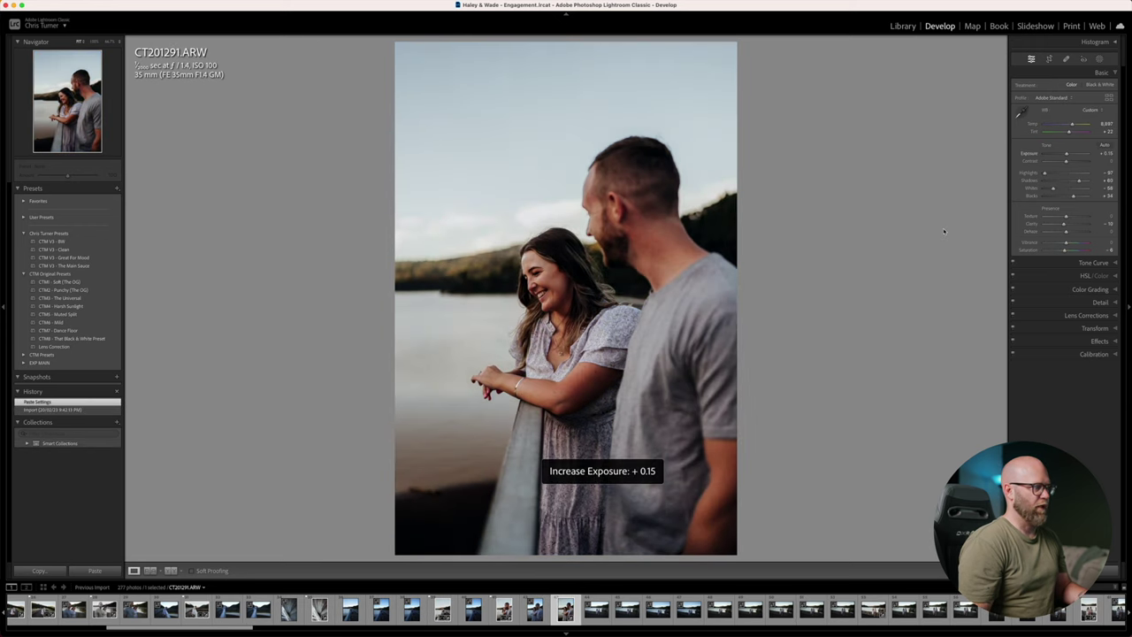
Straighten CT201291.ARW and fine-tune its exposure and tint.
key(r)
key(r)
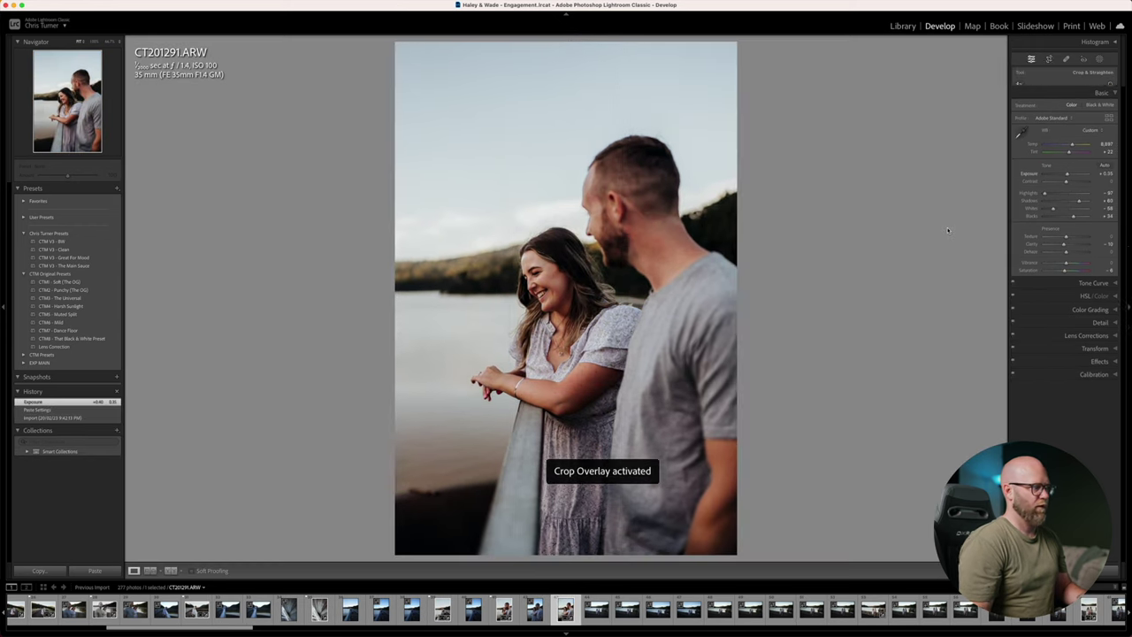
key(minus)
drag(1070, 133, 1066, 133)
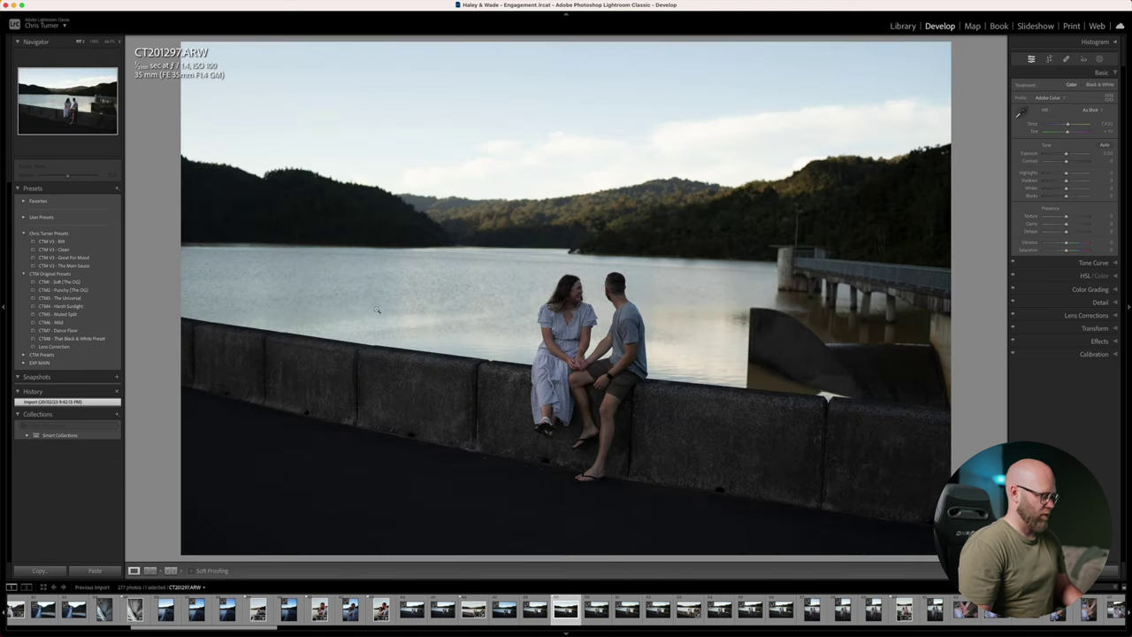
Straighten the horizon of CT201297.ARW, the wide shot of the couple sitting on the wall.
key(r)
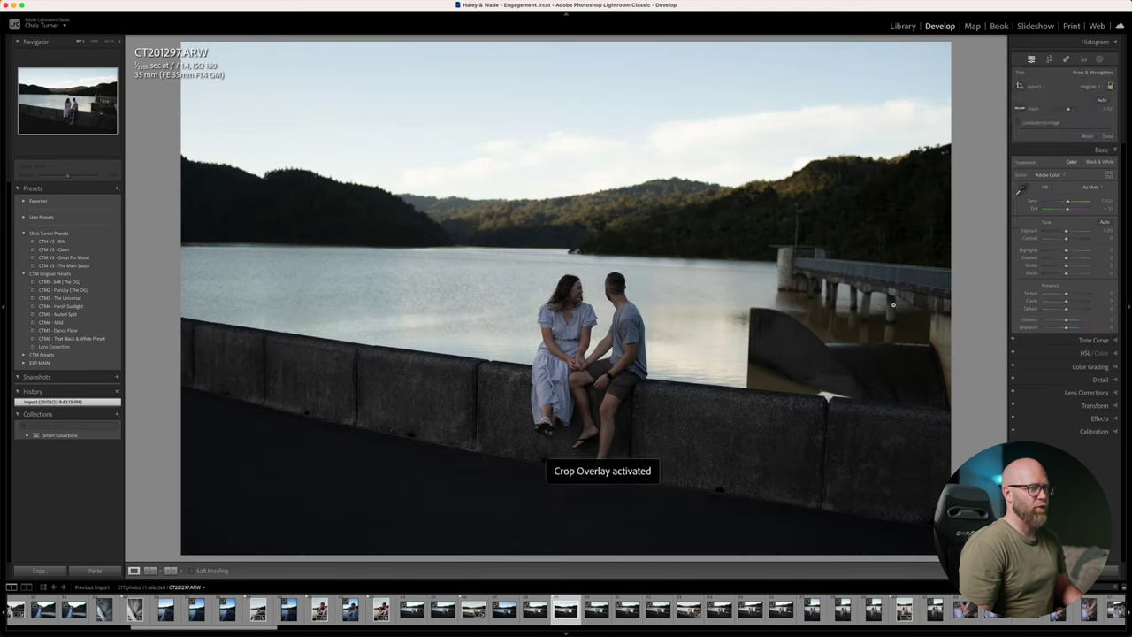
mouse_move(971, 261)
mouse_down()
mouse_move(973, 248)
mouse_move(964, 255)
mouse_up()
key(r)
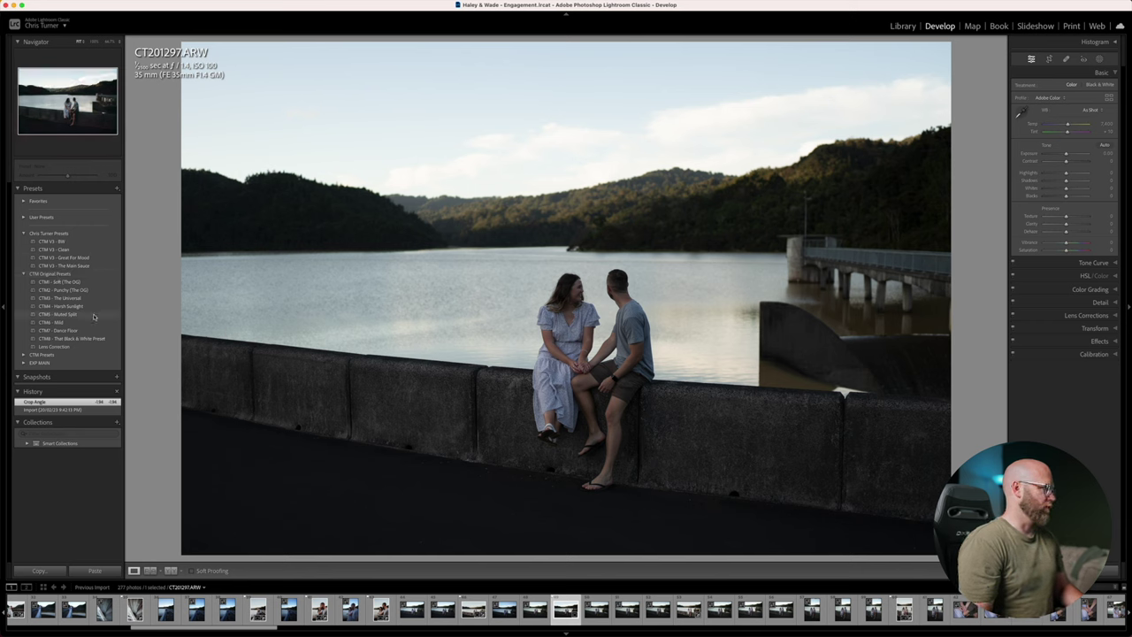
Try the CTM V3 - Great For Mood preset on CT201297.ARW with exposure +0.75, highlights −100 and temperature 9,279, comparing it with CT201294.ARW.
click(98, 260)
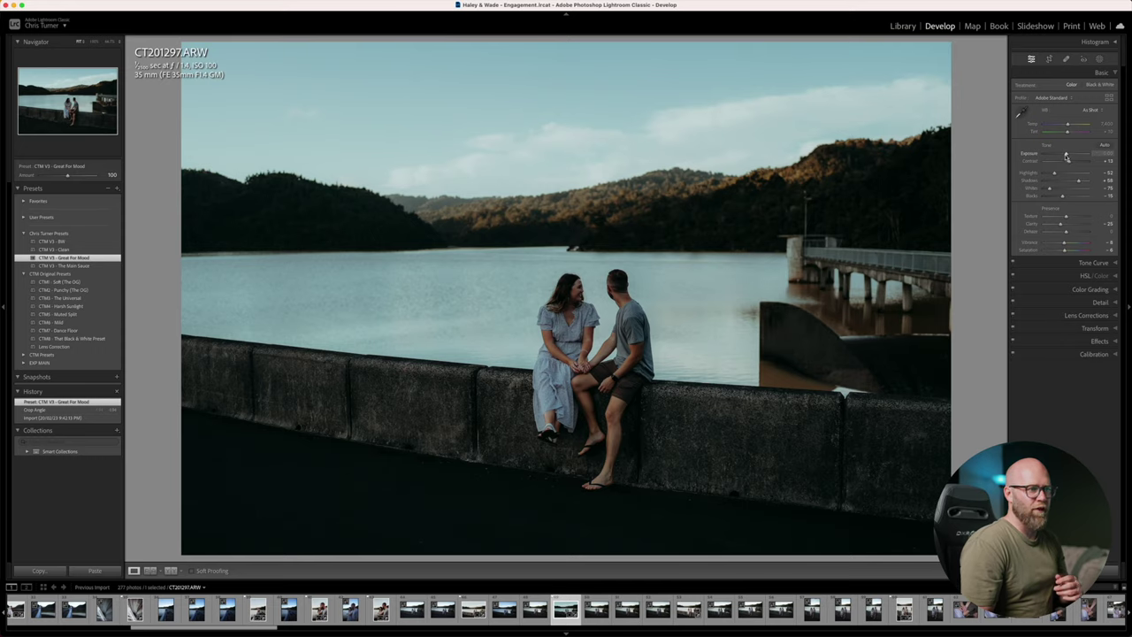
drag(1067, 157, 1068, 157)
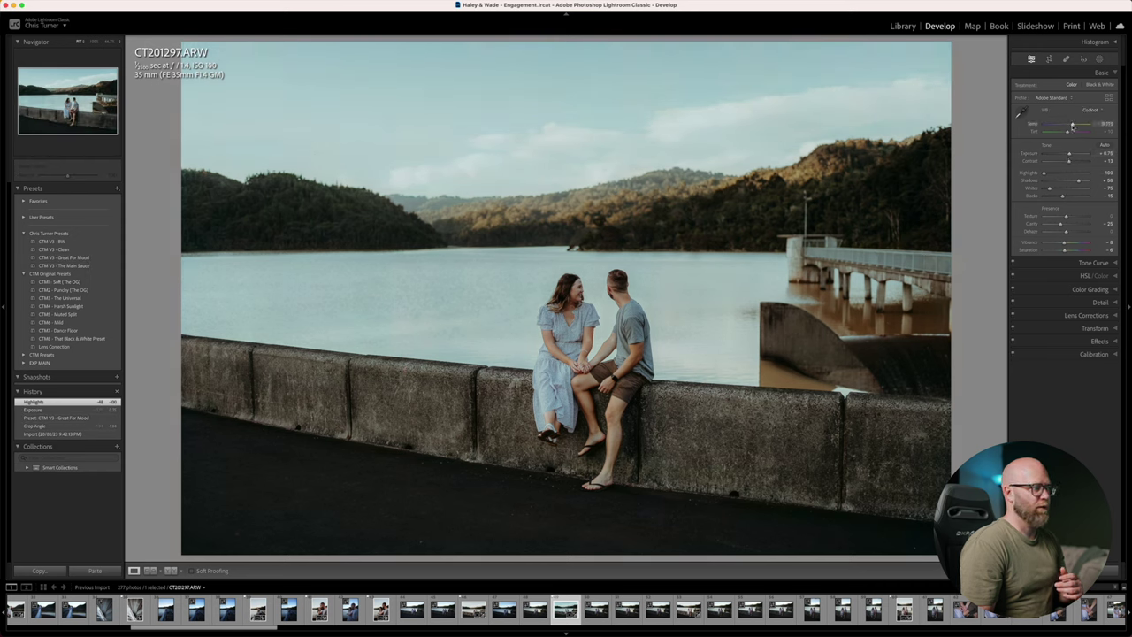
drag(1072, 126, 1074, 126)
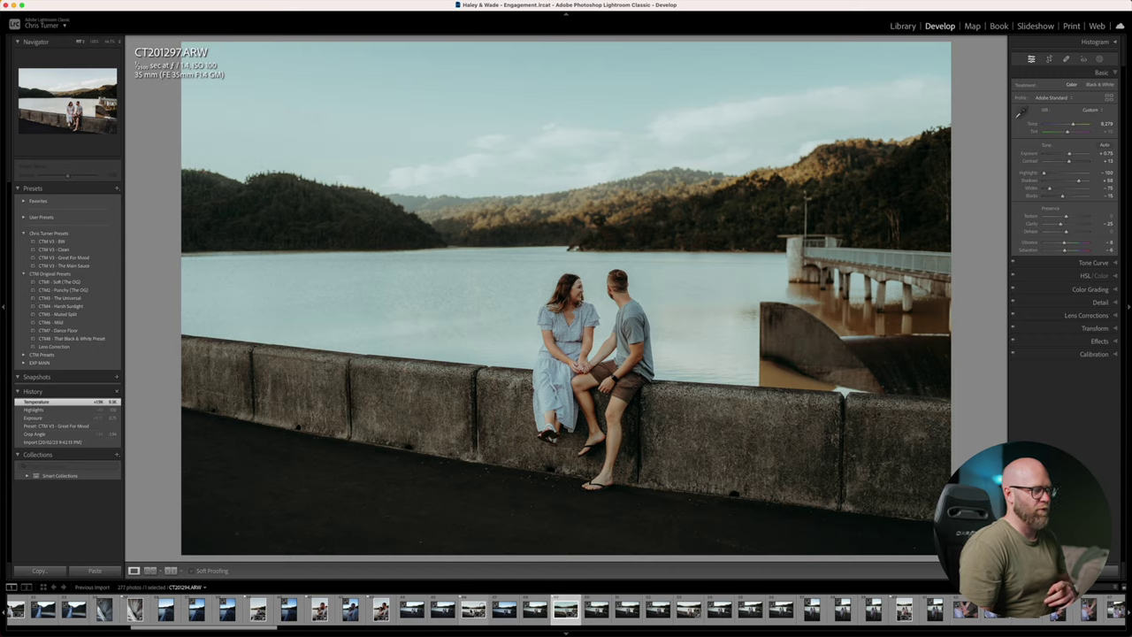
click(473, 609)
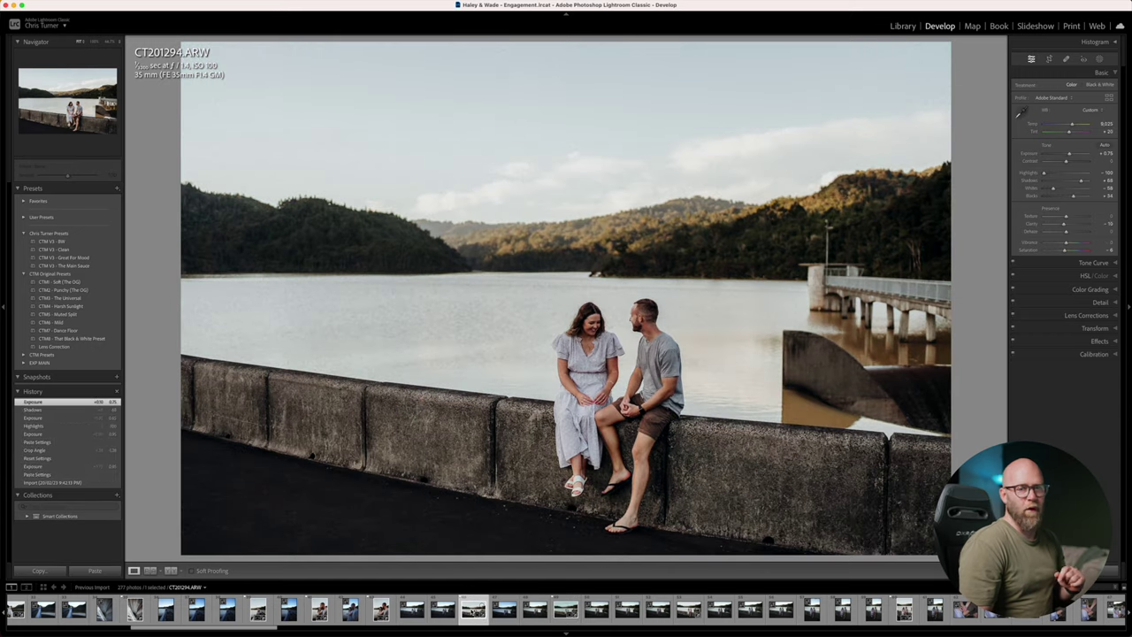
click(566, 608)
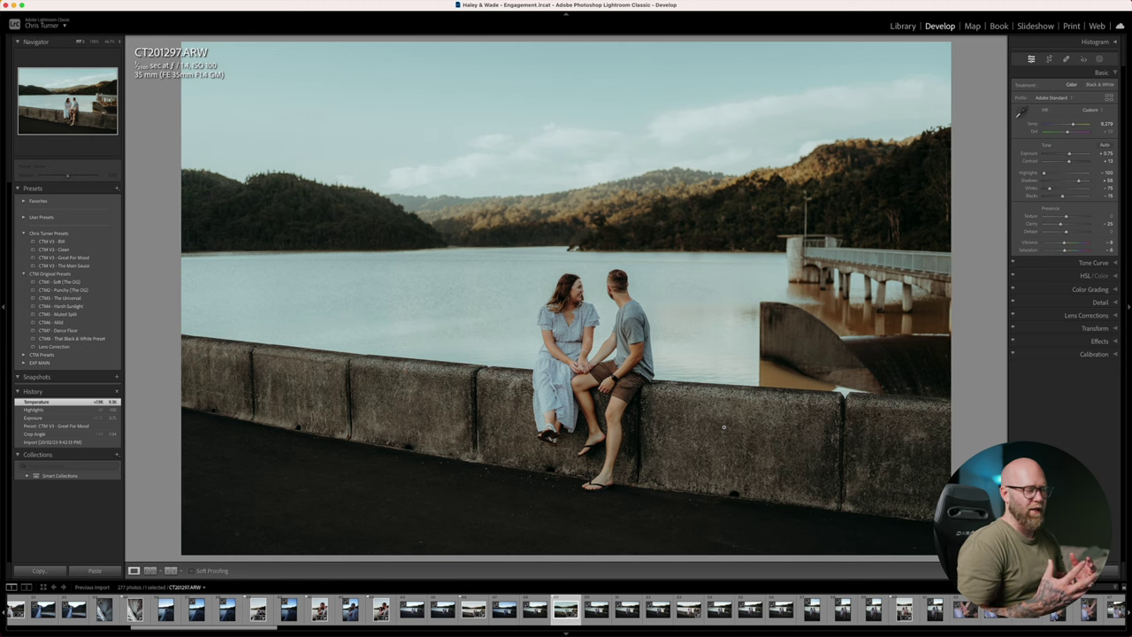
Copy the develop settings of CT201294.ARW onto CT201297.ARW and lower its exposure slightly.
click(485, 609)
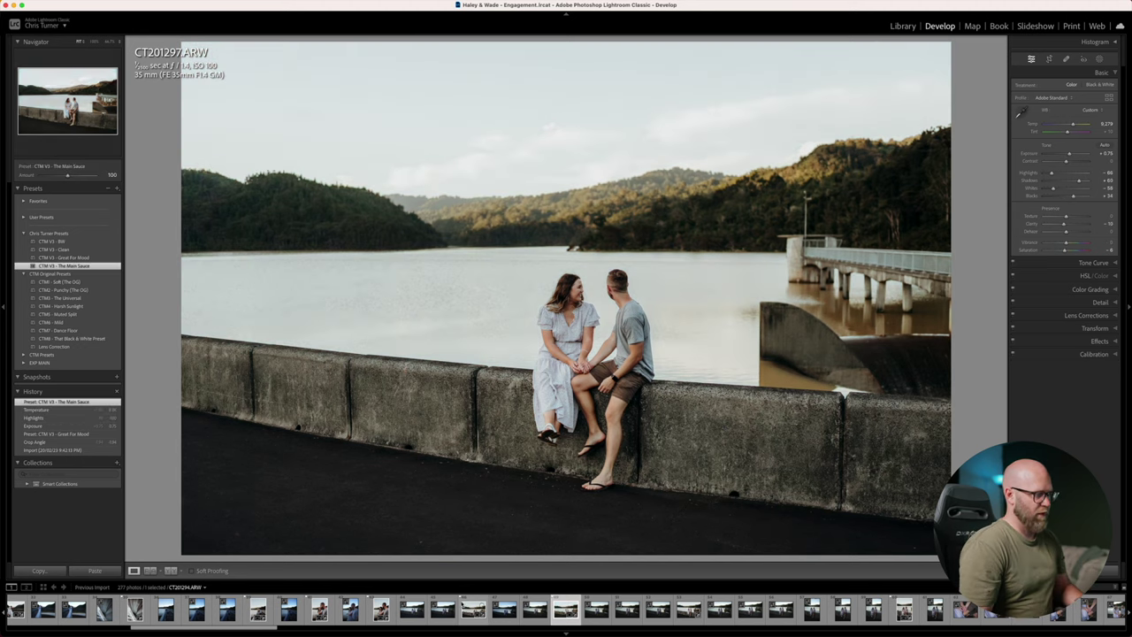
click(567, 608)
key(super+shift+c)
key(Escape)
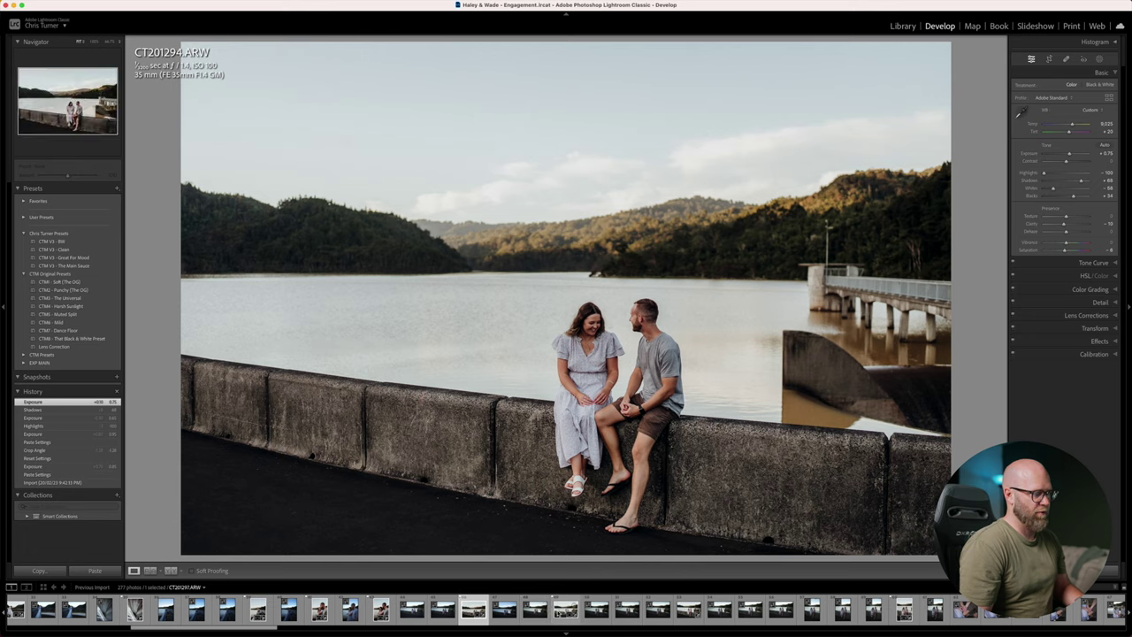
key(super+shift+v)
key(minus)
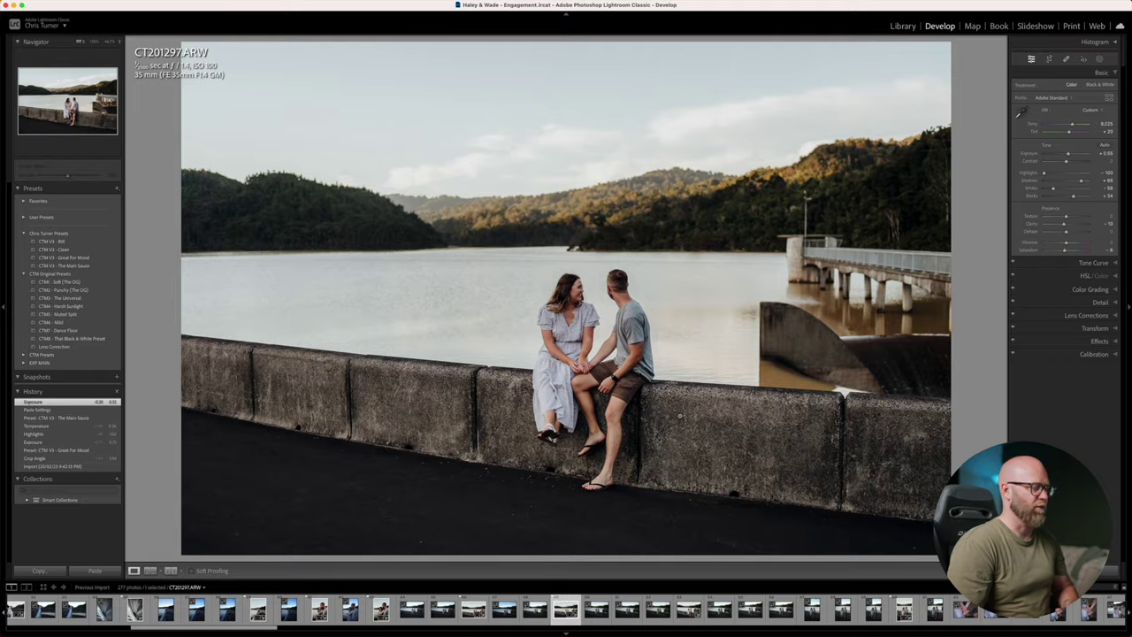
Paste the develop settings copied from CT201294.ARW onto CT201301.ARW.
key(Right)
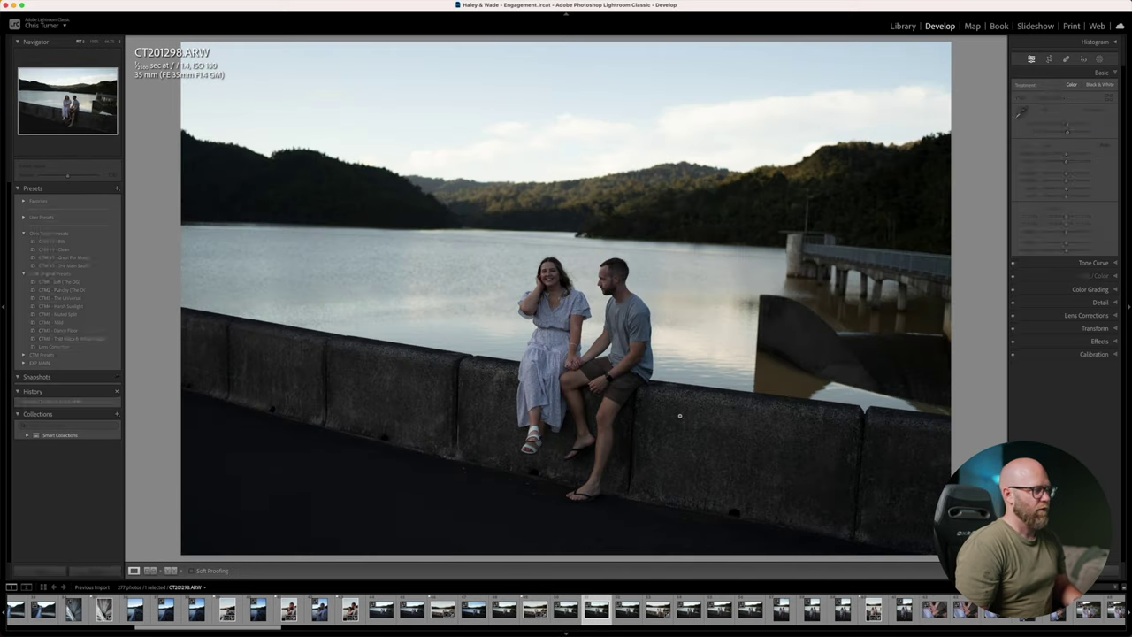
key(Right)
key(super+shift+v)
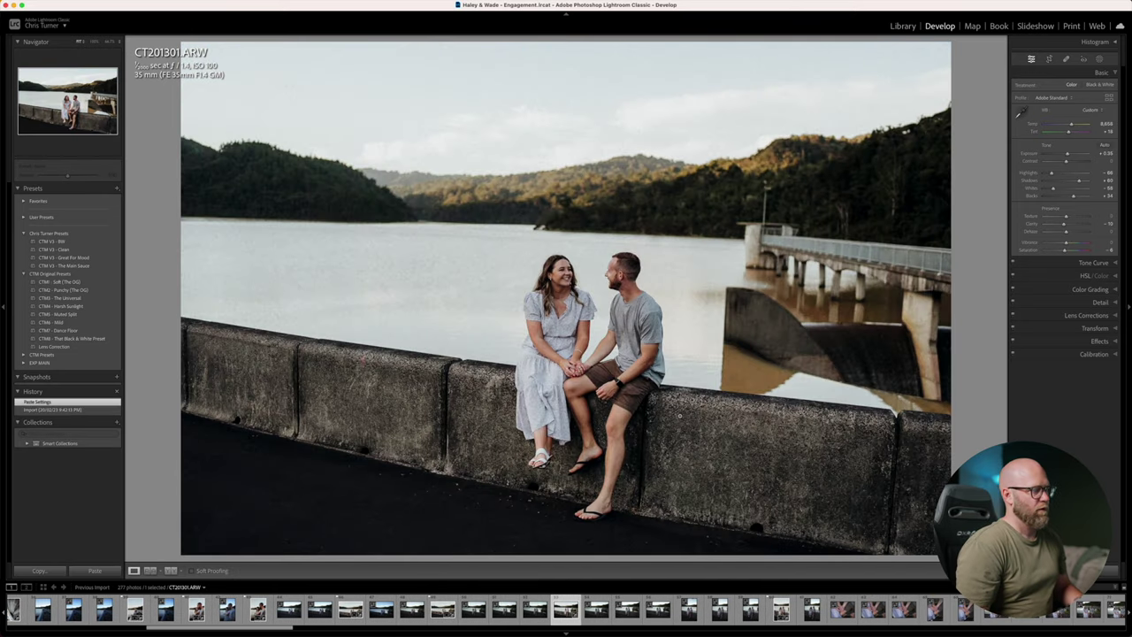
key(super+shift+v)
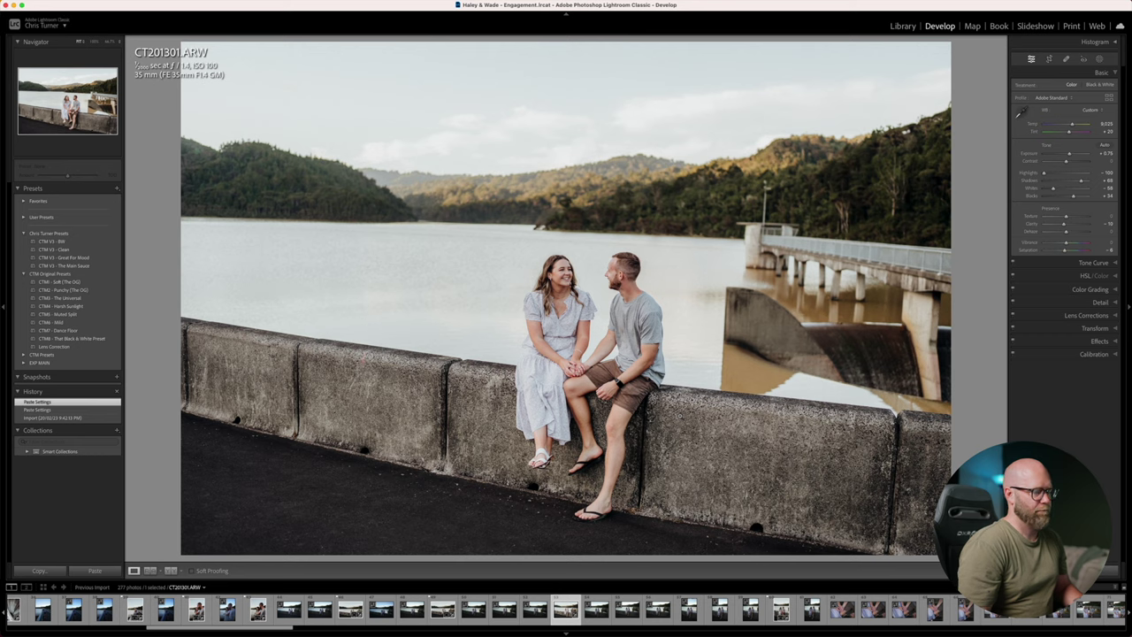
Lower the exposure and straighten the horizon of the photo of the couple on the wall.
key(minus)
key(minus)
key(minus)
key(minus)
key(minus)
key(equal)
key(r)
drag(980, 356, 981, 370)
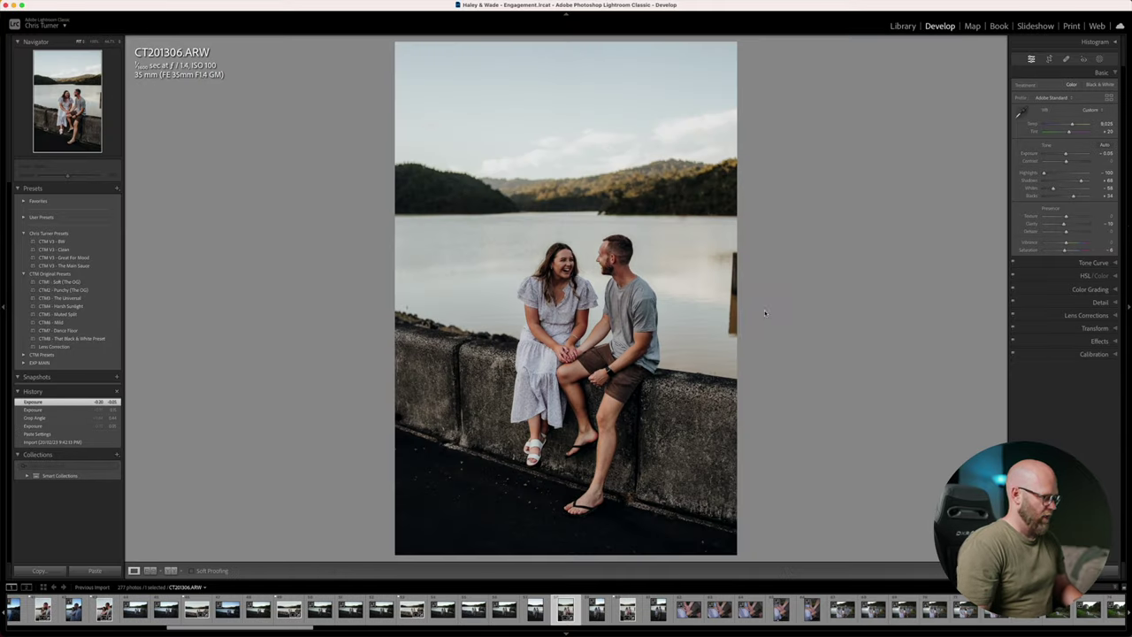
Reset the develop settings of CT201306.ARW, straighten its horizon again and raise its exposure to +0.50.
key(r)
drag(867, 254, 867, 259)
key(r)
key(equal)
key(equal)
key(equal)
key(equal)
key(equal)
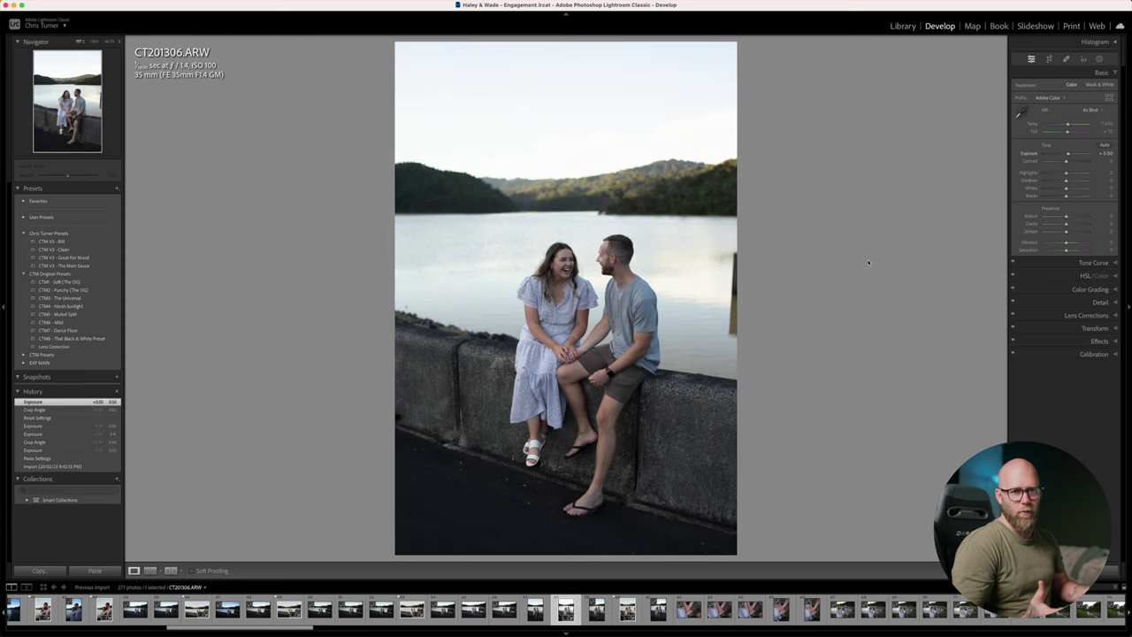
Apply the CTM V3 - The Main Sauce preset to CT201306.ARW and set highlights −100, exposure +0.15, tint +20 and a warmer temperature.
click(64, 266)
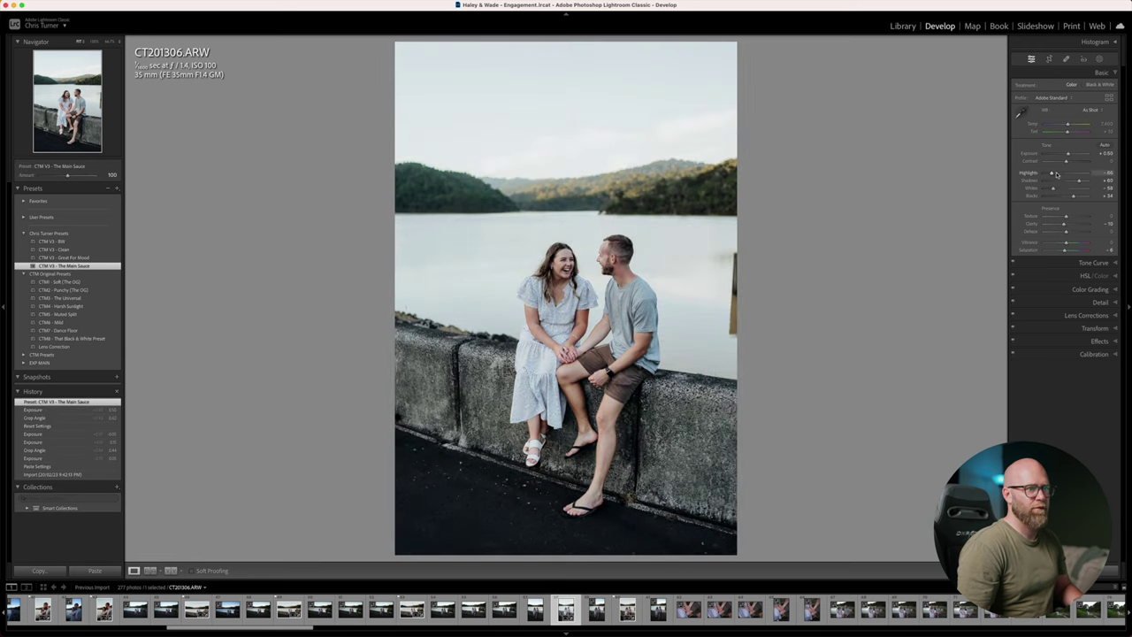
drag(1038, 173, 1065, 156)
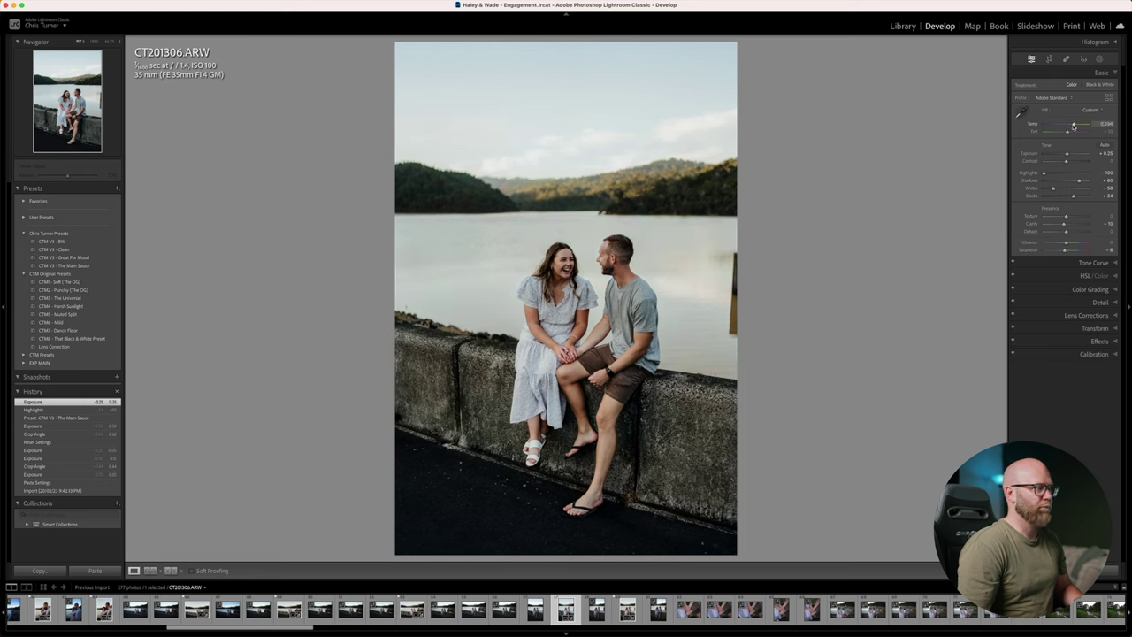
drag(1073, 127, 1067, 155)
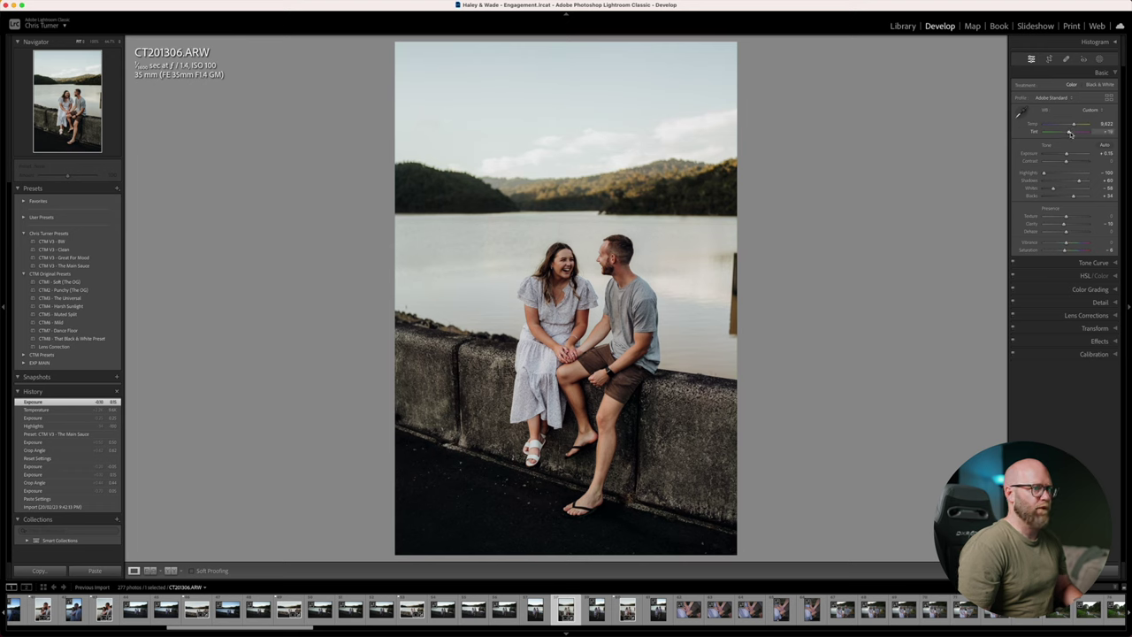
drag(1071, 133, 1074, 125)
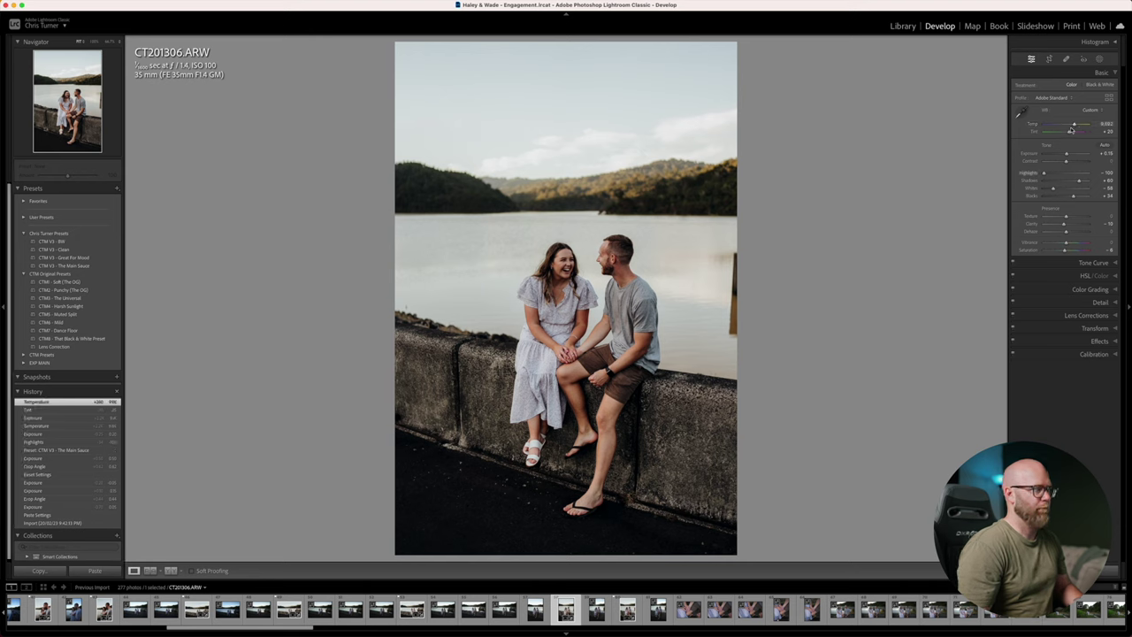
Flag CT201306.ARW as a pick and copy its develop settings onto CT201308.ARW.
key(p)
key(super+shift+c)
key(Return)
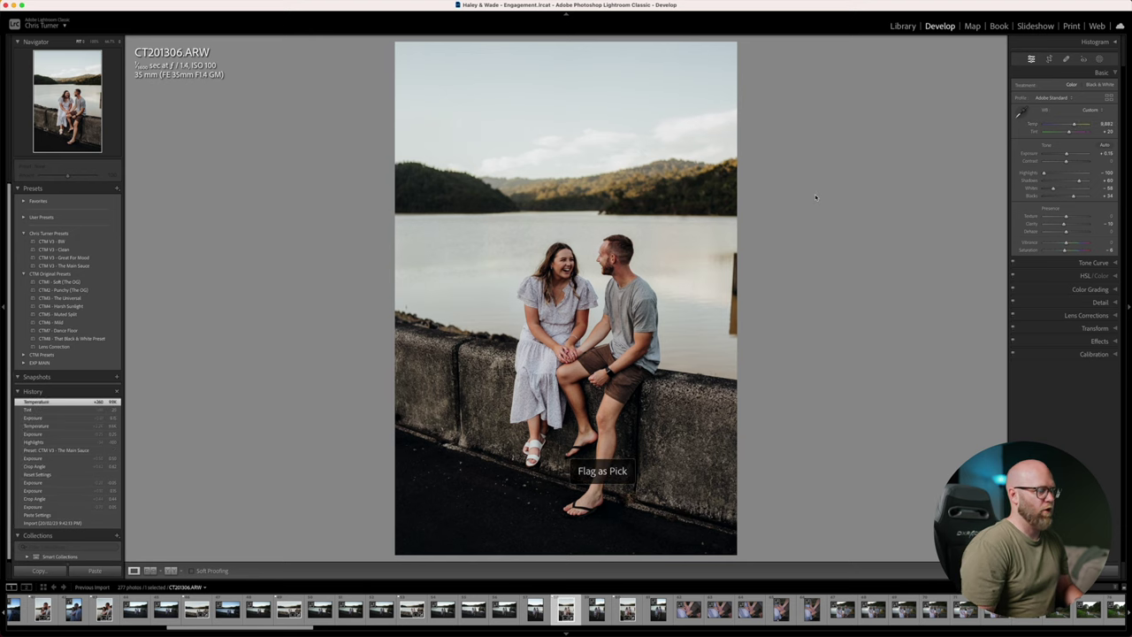
key(Right)
key(super+shift+v)
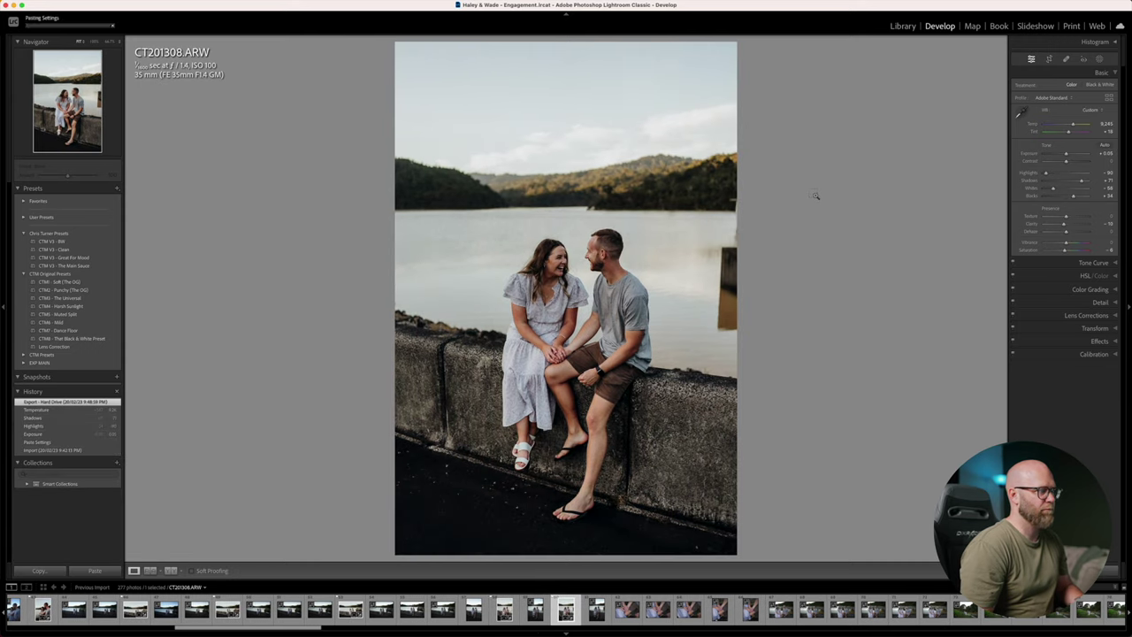
Paste the copied develop settings onto CT201311.ARW, the horizontal close-up of the held hands, and raise its exposure to +0.25.
key(Right)
key(Right)
key(Right)
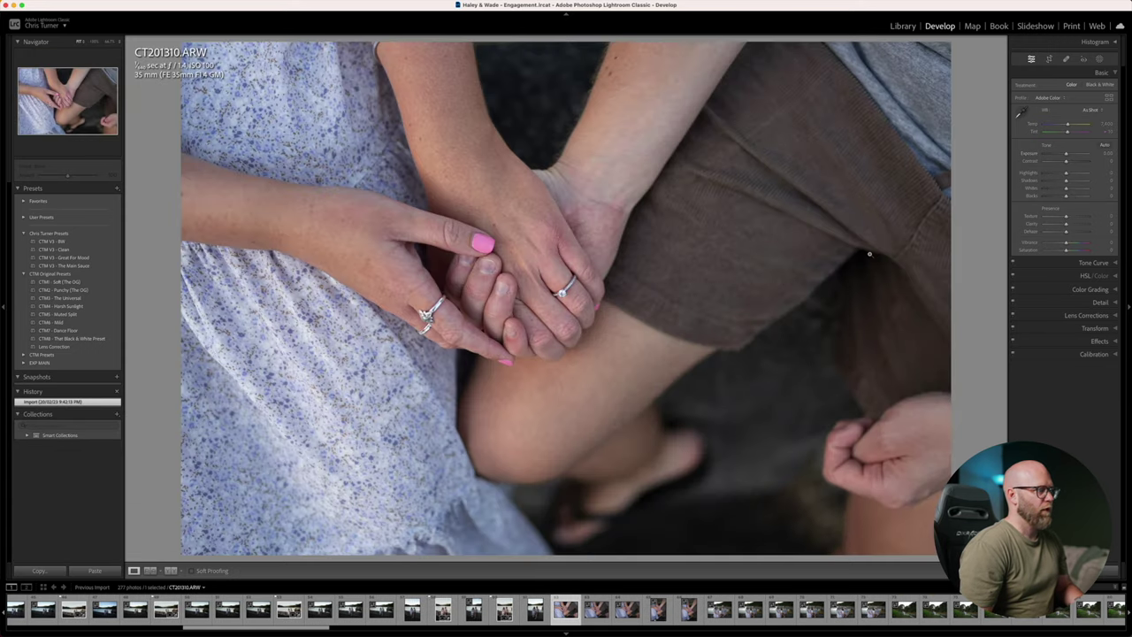
key(Left)
key(Right)
key(Left)
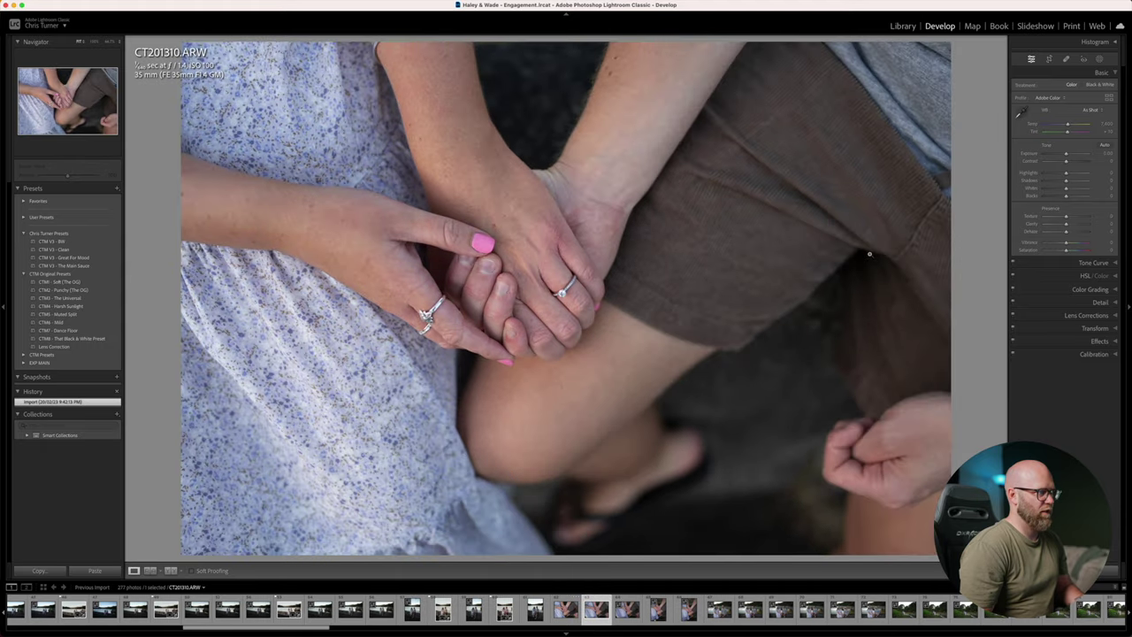
key(Right)
key(super+shift+v)
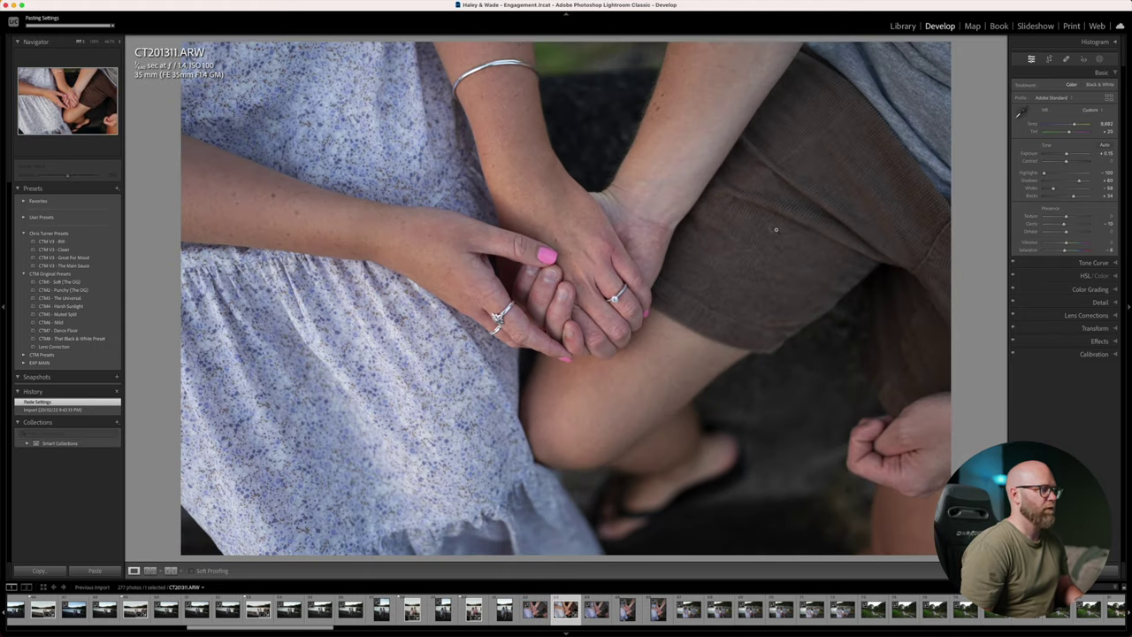
key(equal)
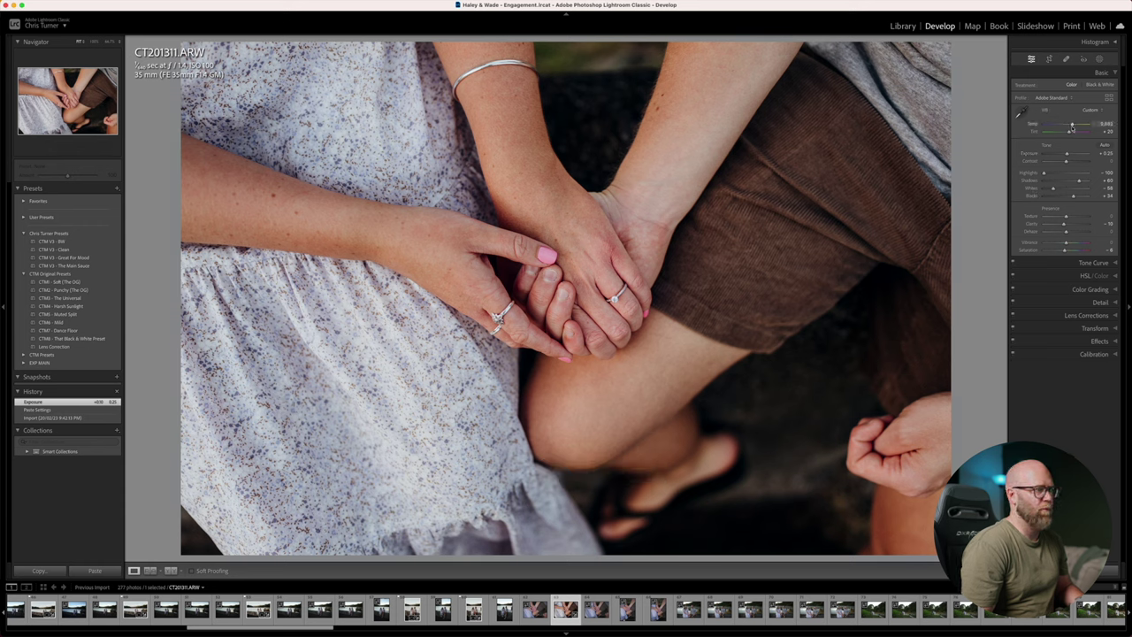
Cool the temperature of CT201311.ARW, set tint +17, exposure +0.15 and texture −27, and flag it as a pick.
drag(1073, 128, 1072, 141)
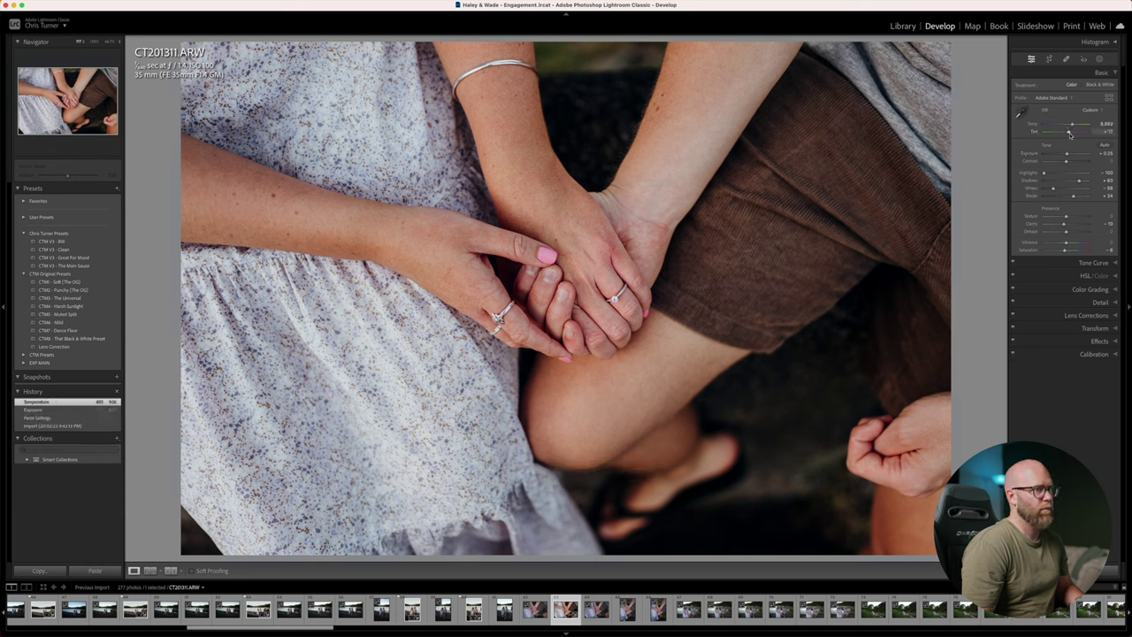
drag(1071, 133, 1066, 157)
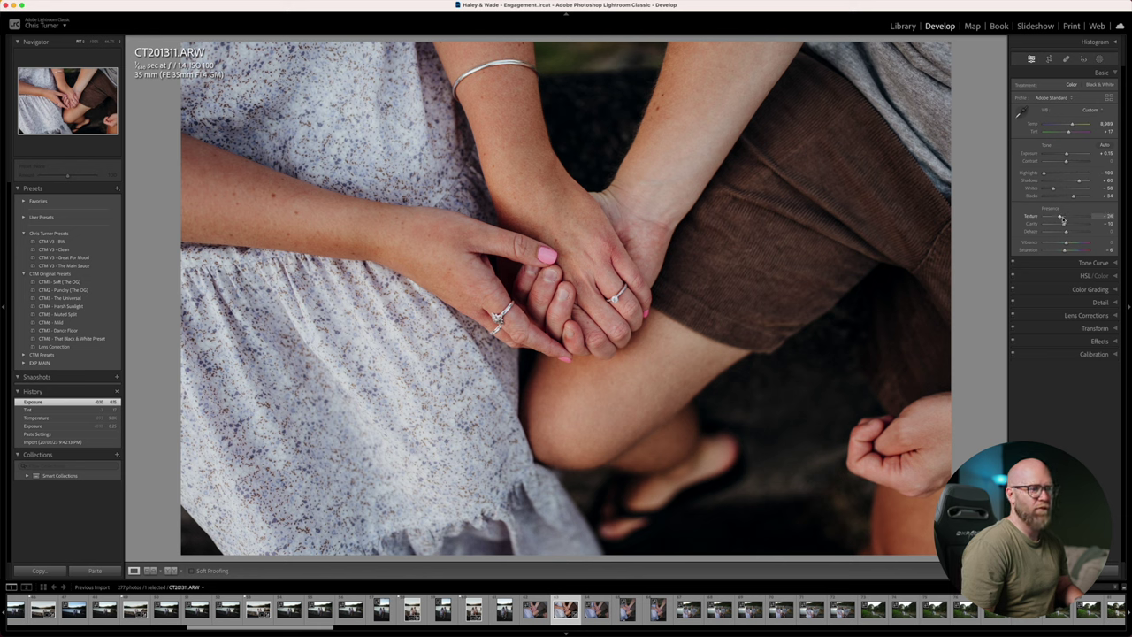
drag(1062, 219, 1060, 218)
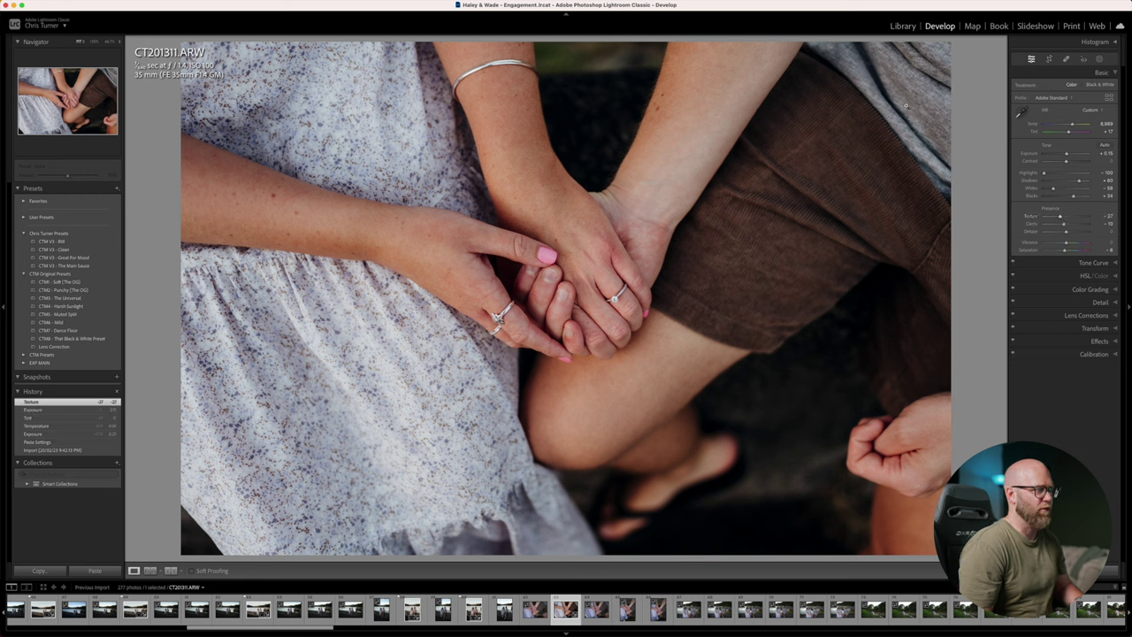
key(p)
Paste the develop settings of CT201311.ARW onto CT201314.ARW, the vertical close-up of the held hands.
key(Right)
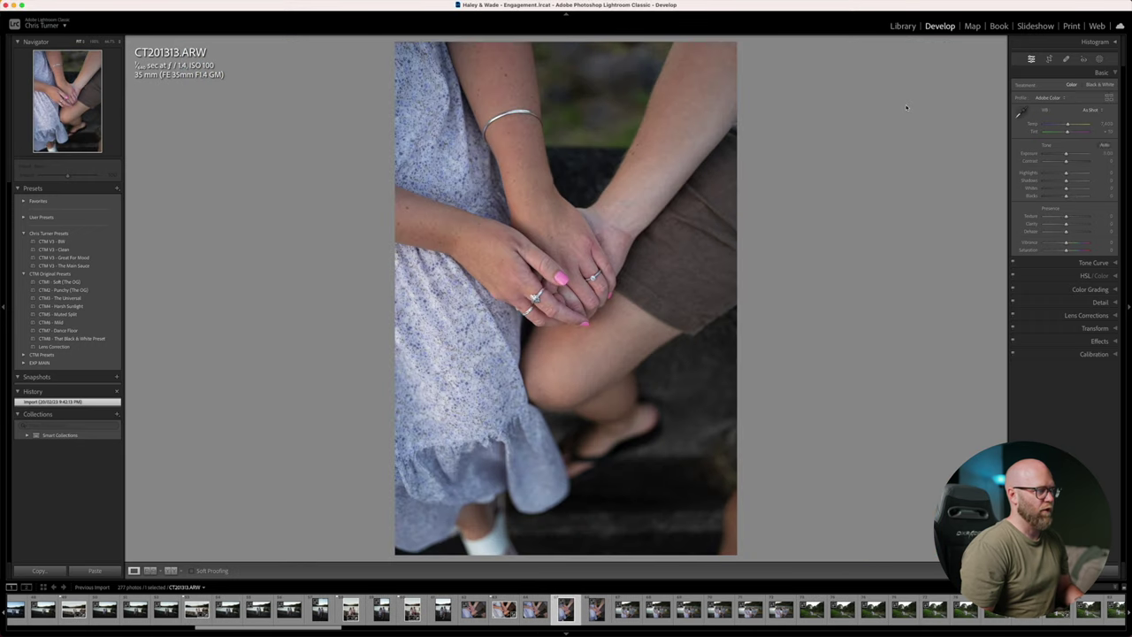
key(Right)
key(super+shift+v)
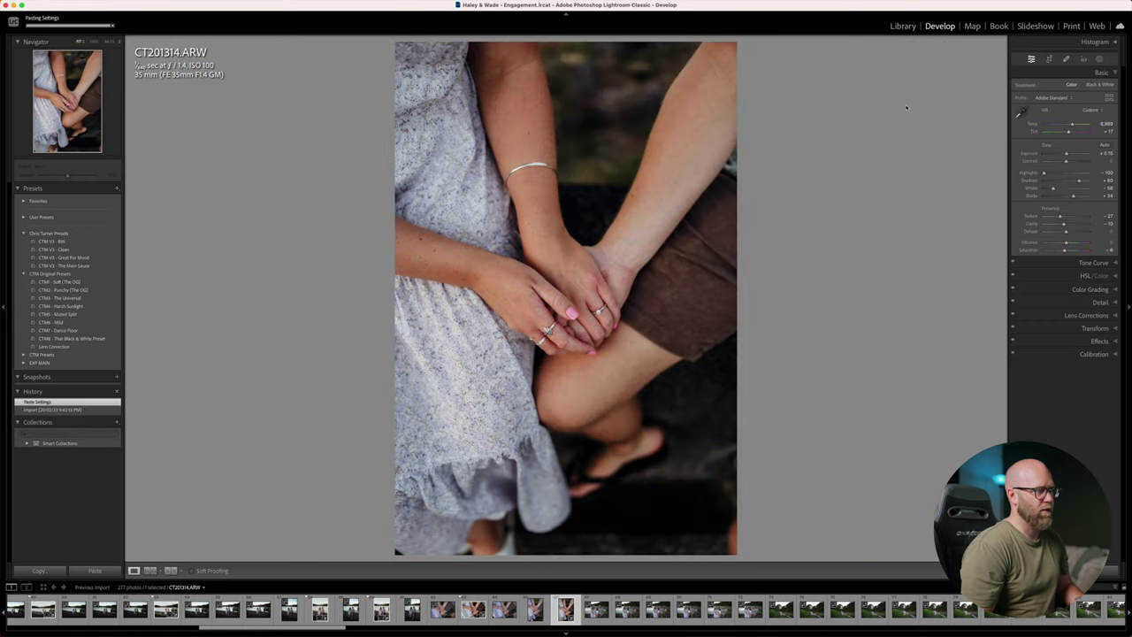
Set tint +23 and exposure +0.20 on CT201322.ARW, the wide riverside walking shot, and warm its temperature slightly.
key(Left)
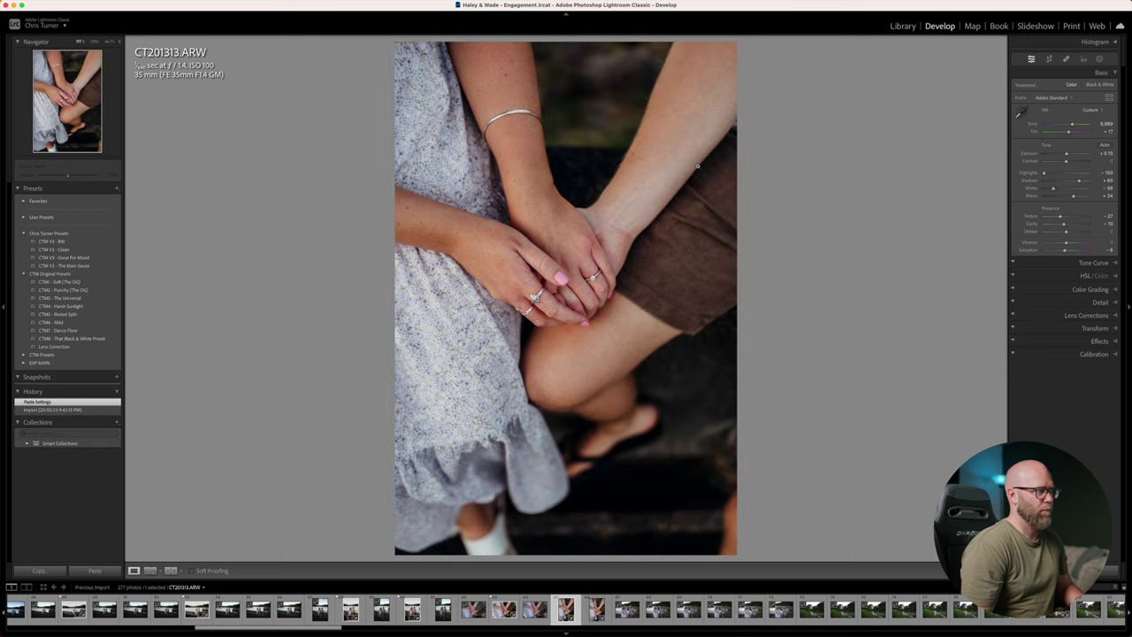
key(=)
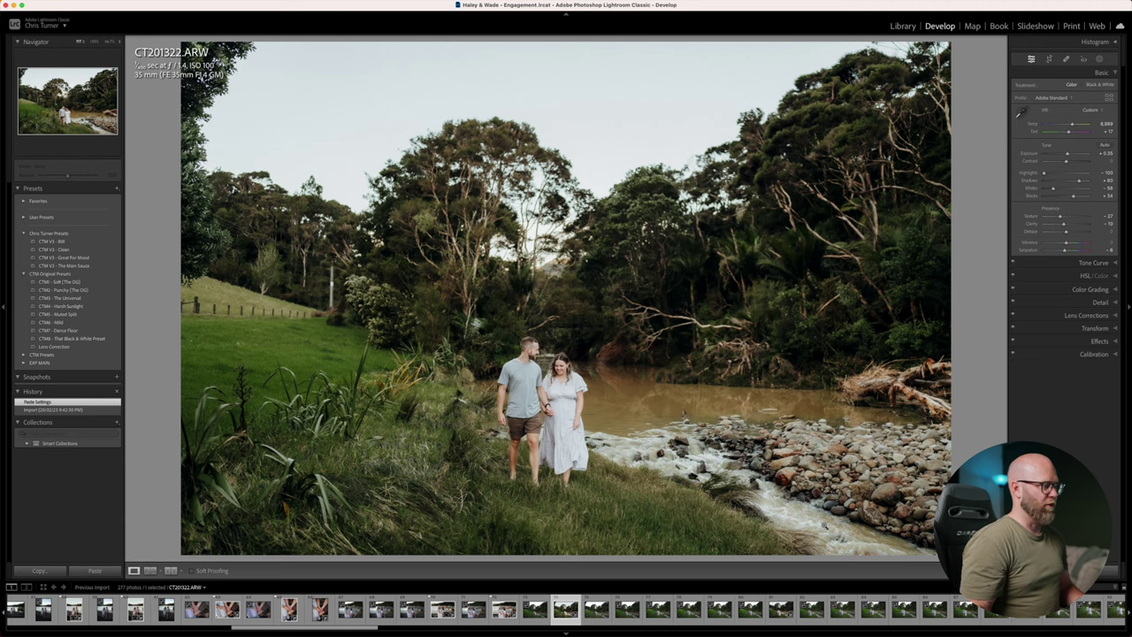
key(minus)
key(minus)
key(equal)
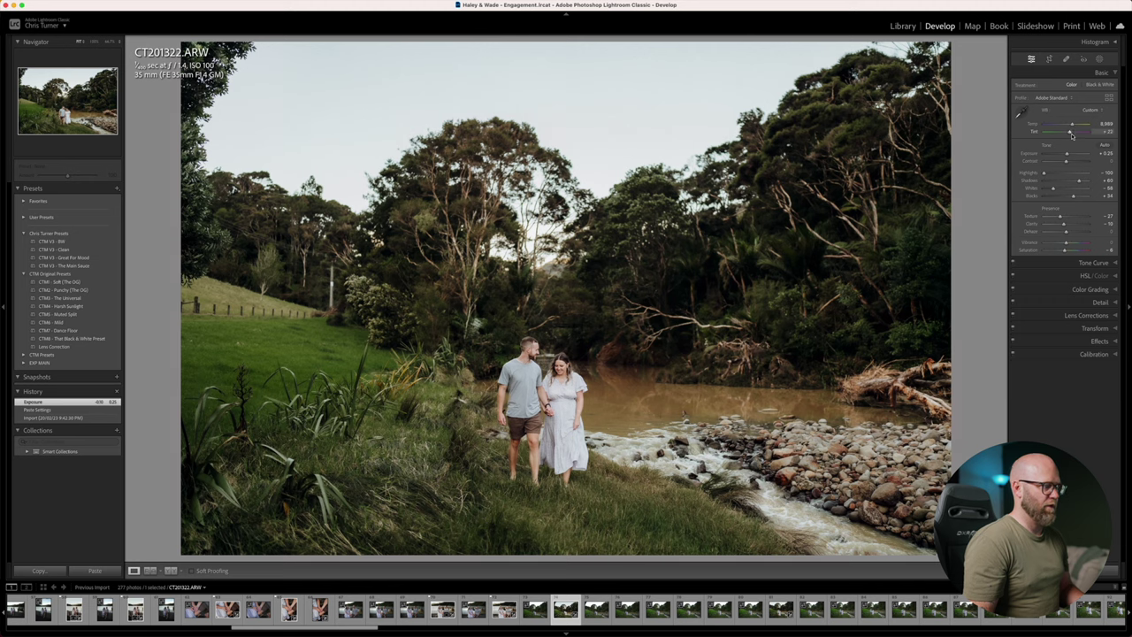
drag(1072, 135, 1070, 128)
key(minus)
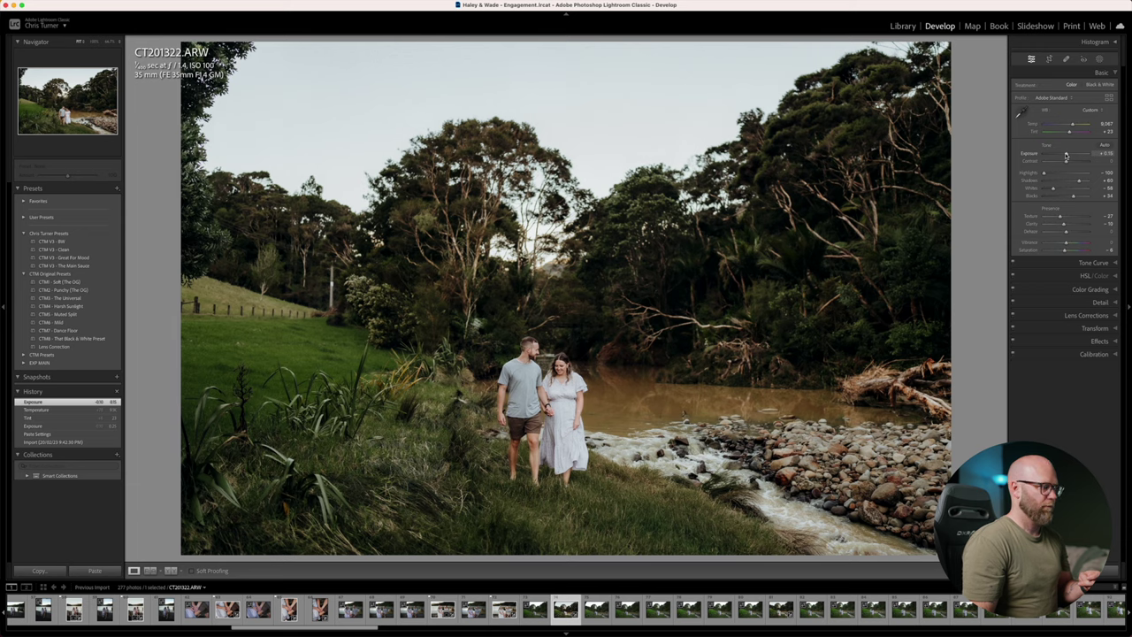
drag(1066, 156, 1067, 157)
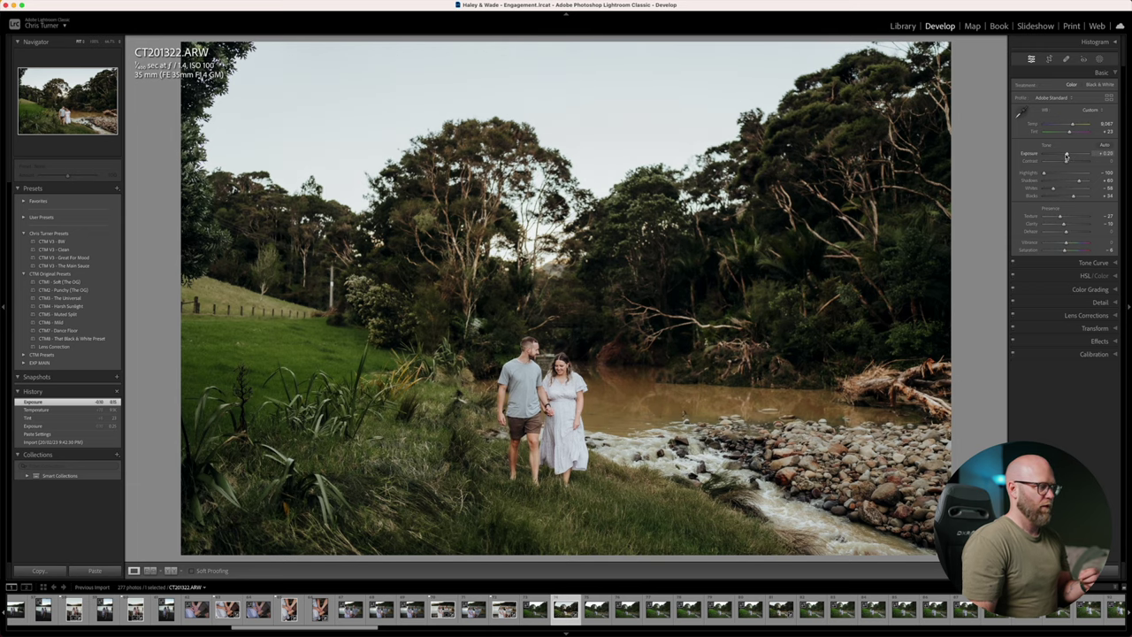
Copy the develop settings of CT201322.ARW onto CT201326.ARW, flag that photo as a pick and set its exposure to +0.10.
key(super+shift+c)
key(Return)
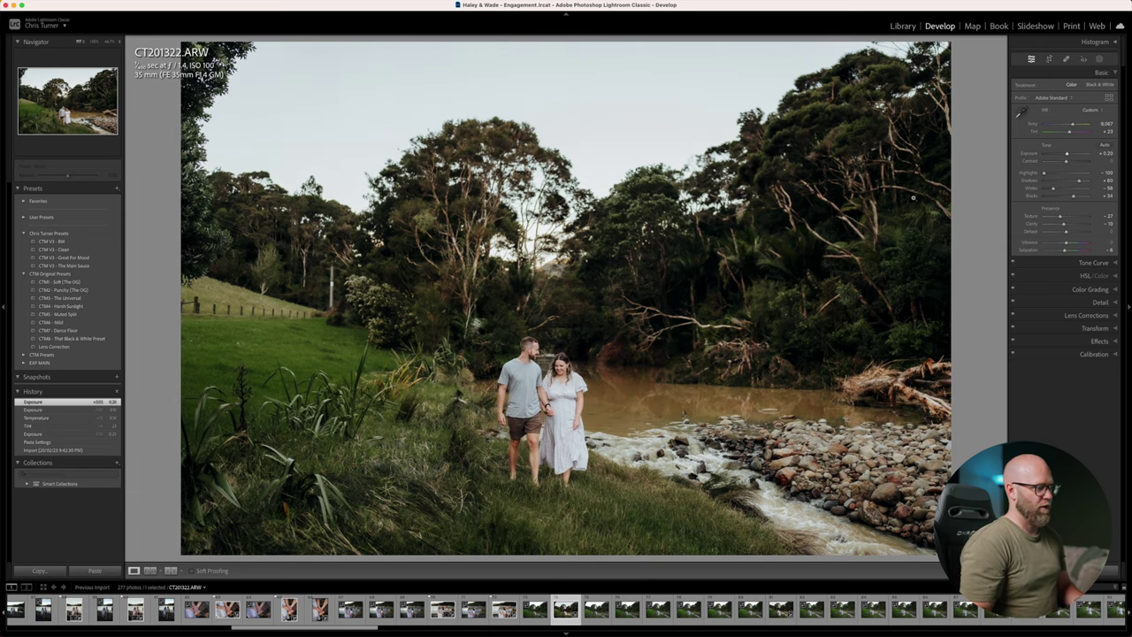
key(Right)
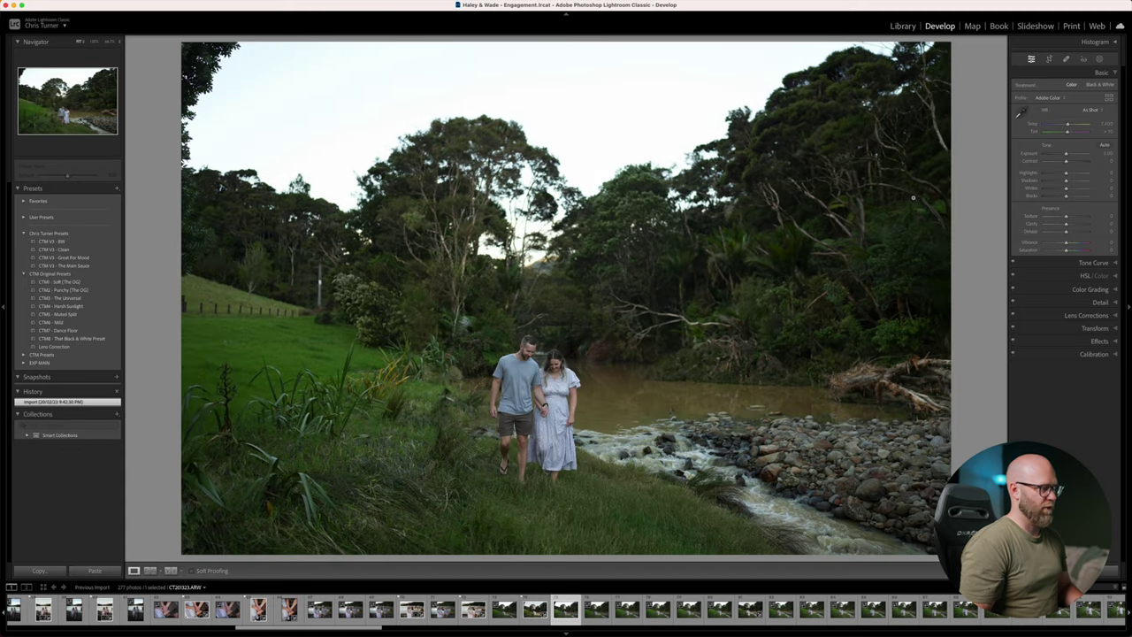
key(Right)
key(Right)
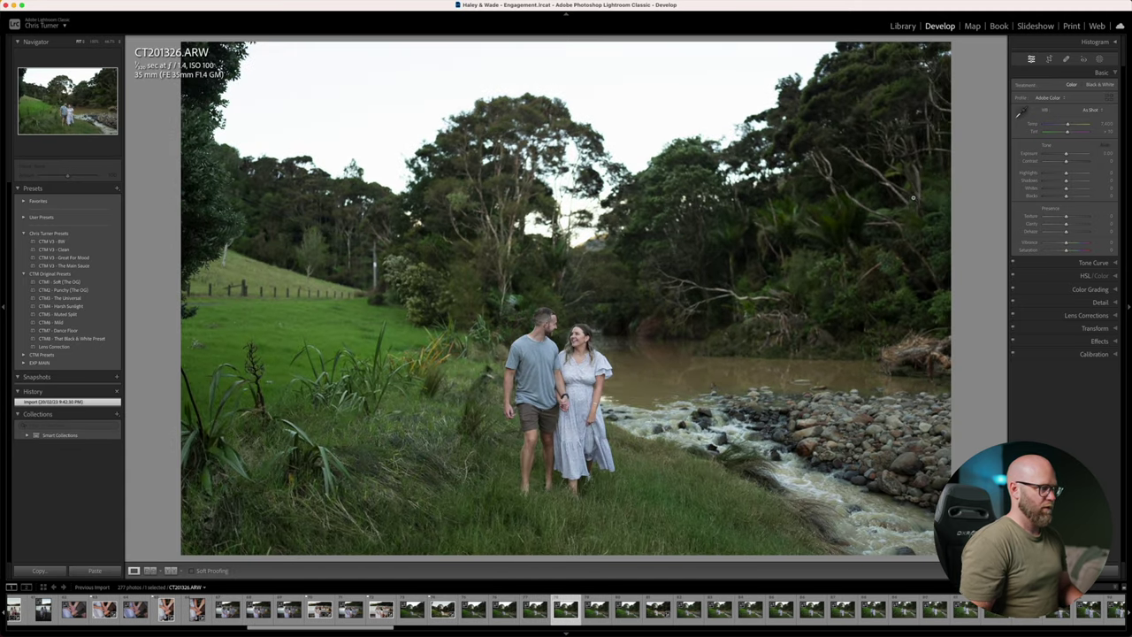
key(Right)
key(Right)
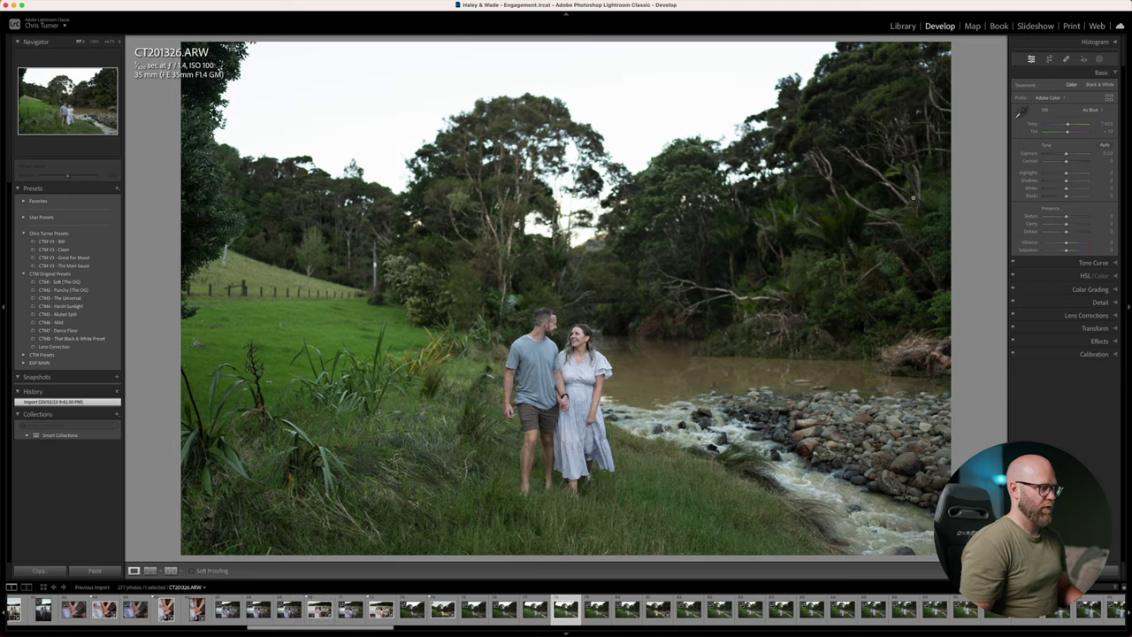
key(super+shift+v)
key(p)
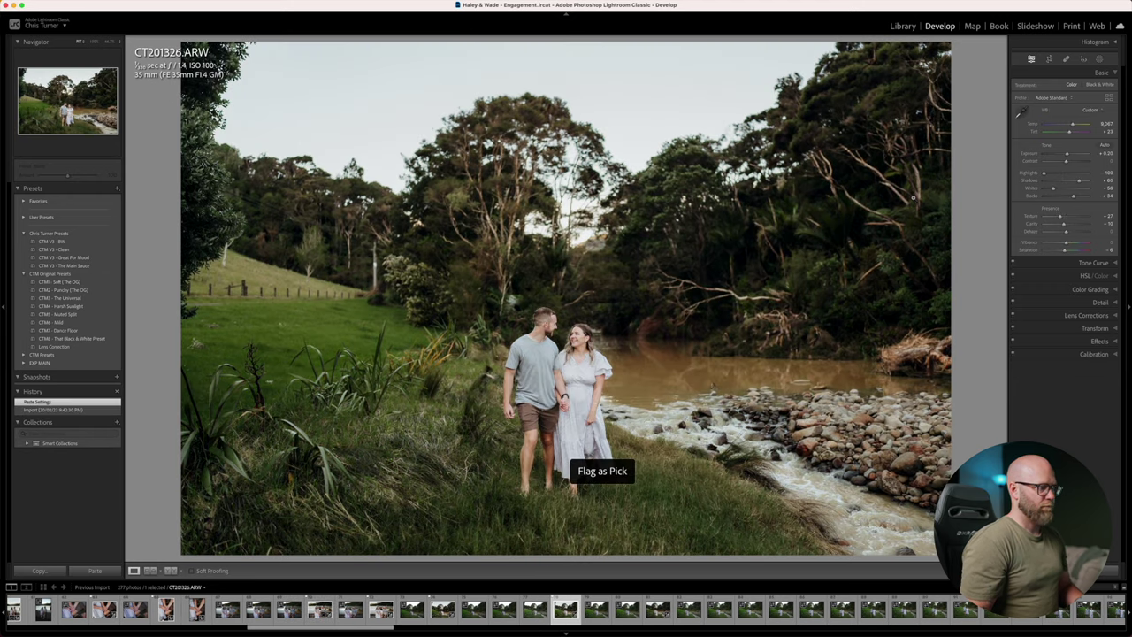
key(minus)
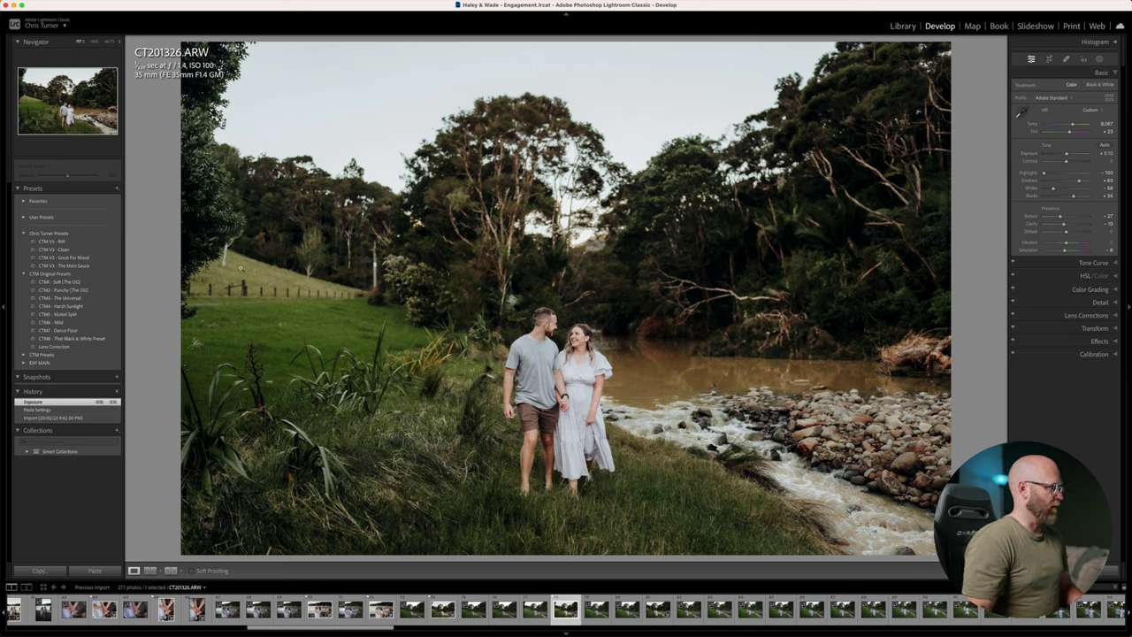
Try the CTM3 - The Universal and CTM V3 - The Main Sauce presets on CT201326.ARW, and paste the copied develop settings back over them.
click(58, 298)
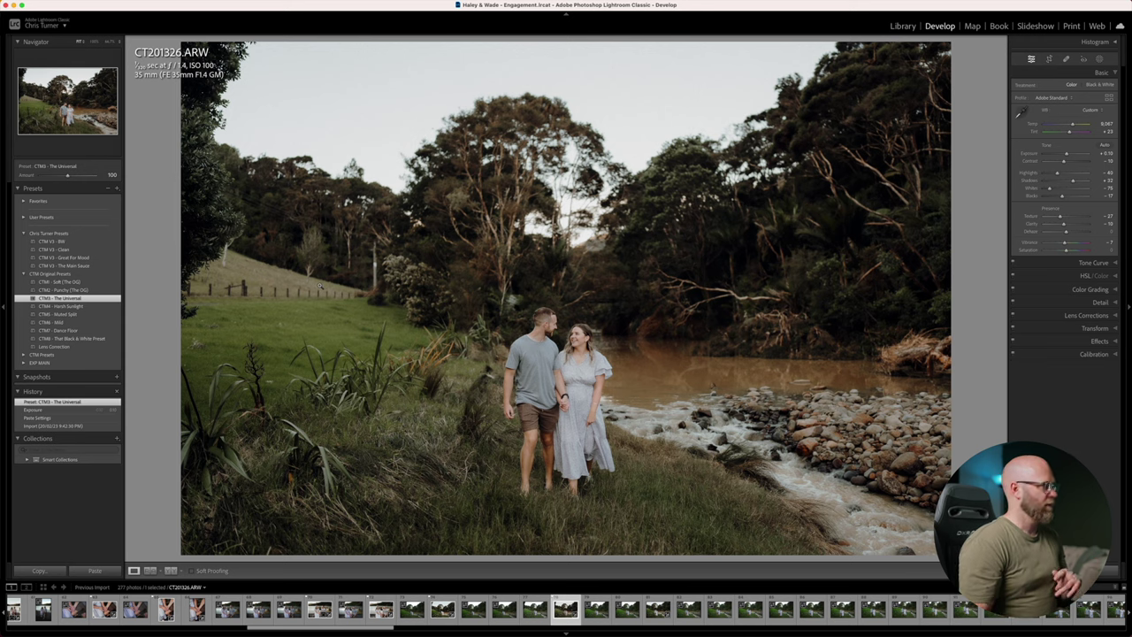
click(62, 265)
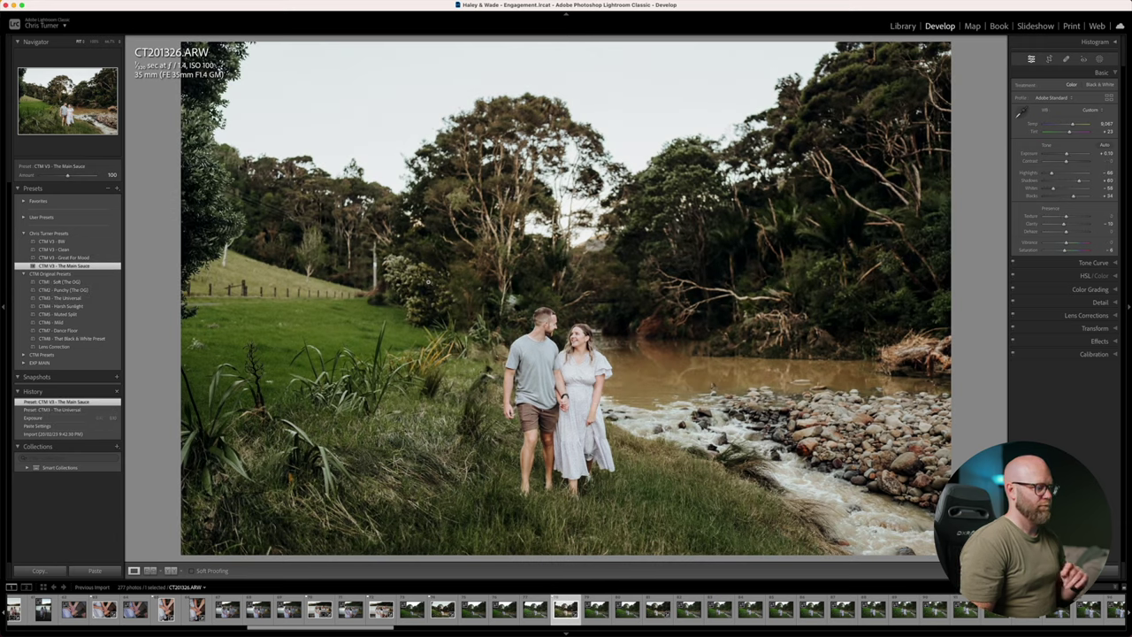
key(super+shift+v)
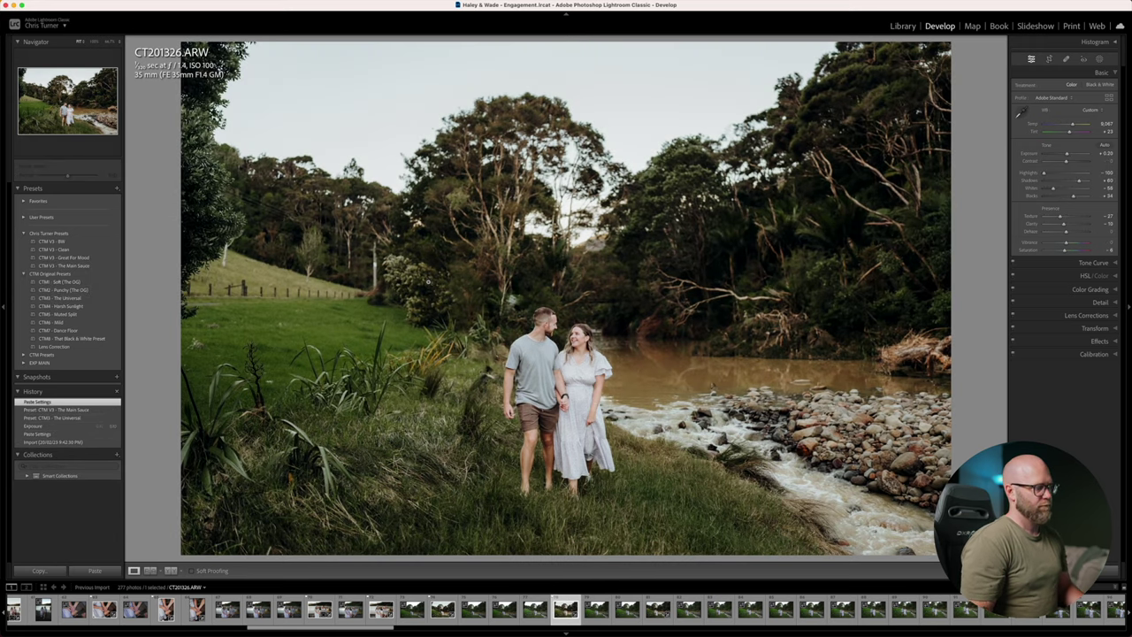
Set the texture of CT201329.ARW to 0 and copy its develop settings back onto the preceding riverside photos, including CT201328.ARW.
key(Right)
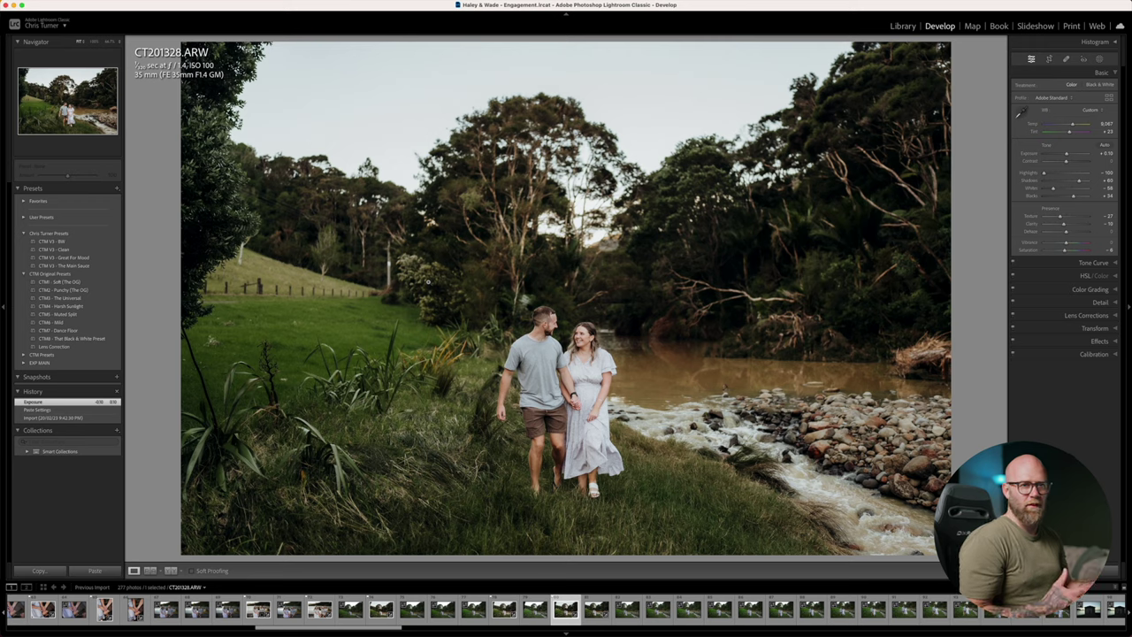
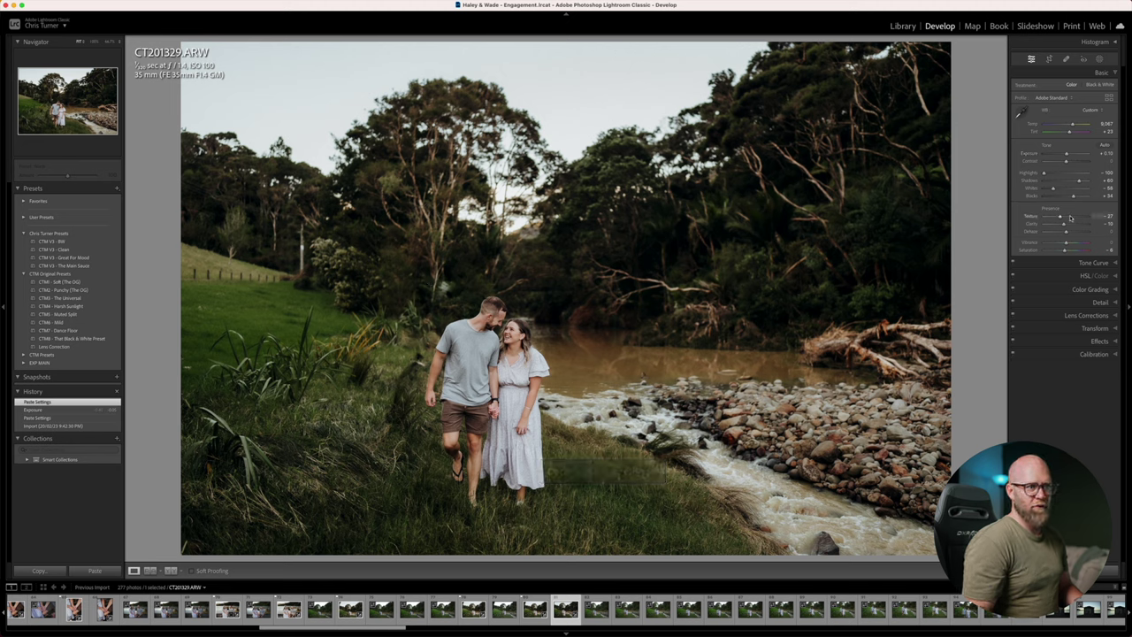
drag(1062, 218, 1064, 218)
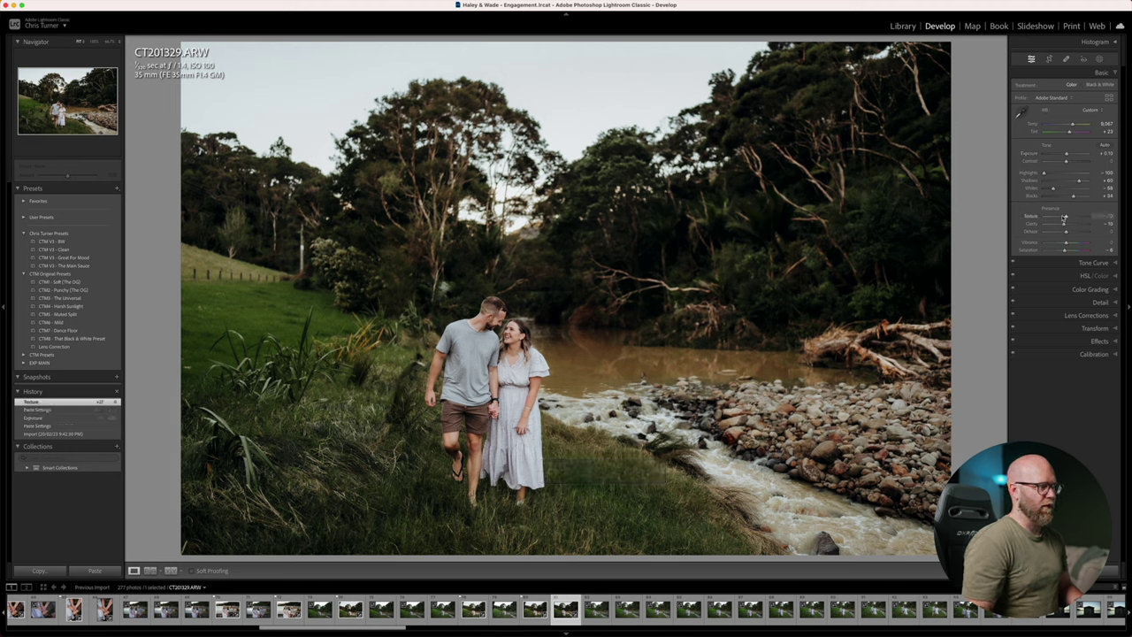
key(ctrl+shift+c)
key(Return)
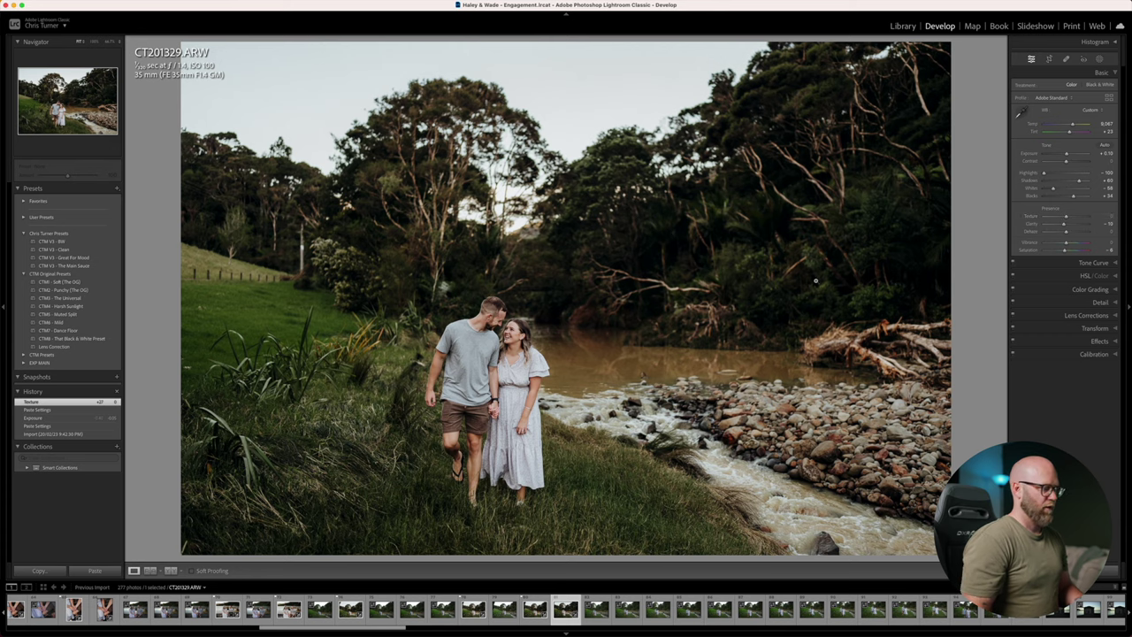
key(Left)
key(ctrl+shift+v)
key(Left)
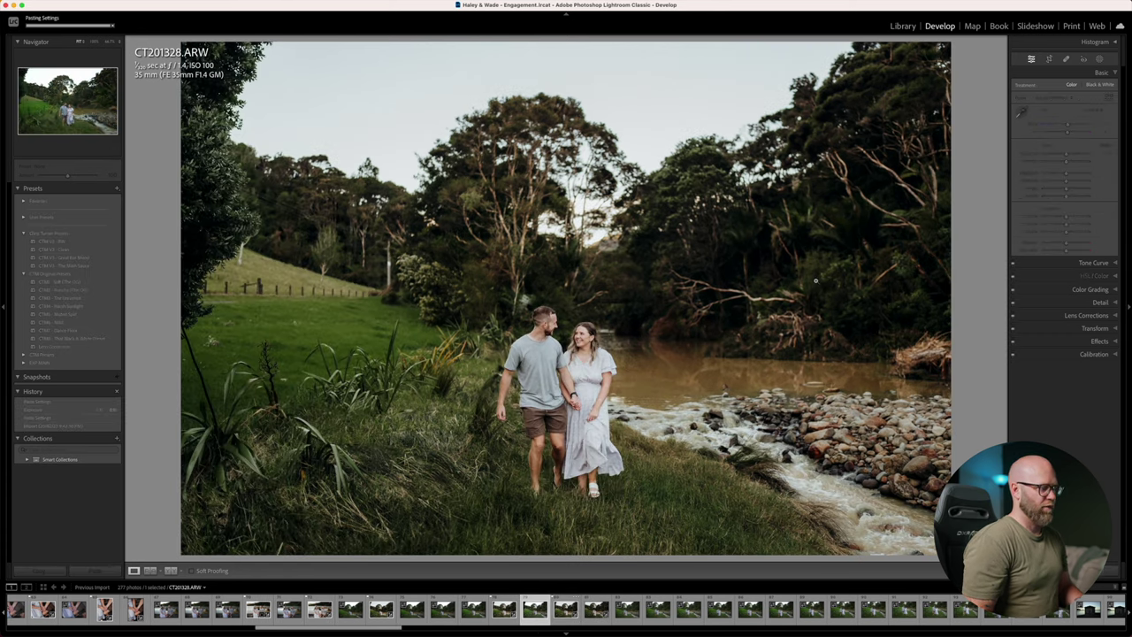
key(ctrl+shift+v)
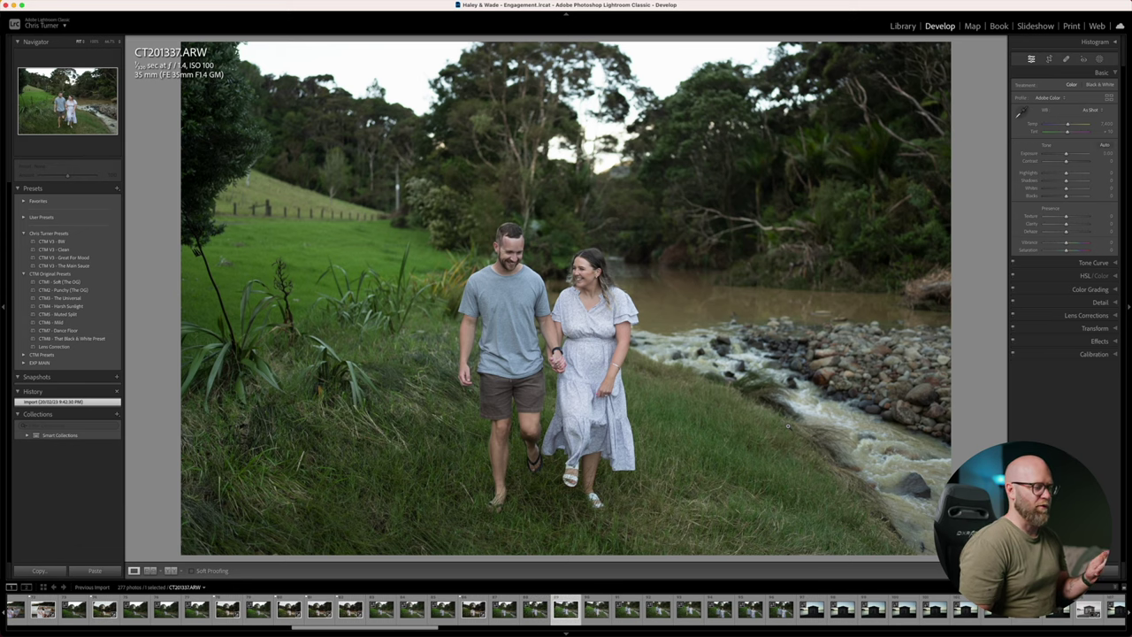
Compare the neighbouring riverside walking frames from CT201333.ARW to CT201338.ARW for the best expressions.
key(Right)
key(Left)
key(Right)
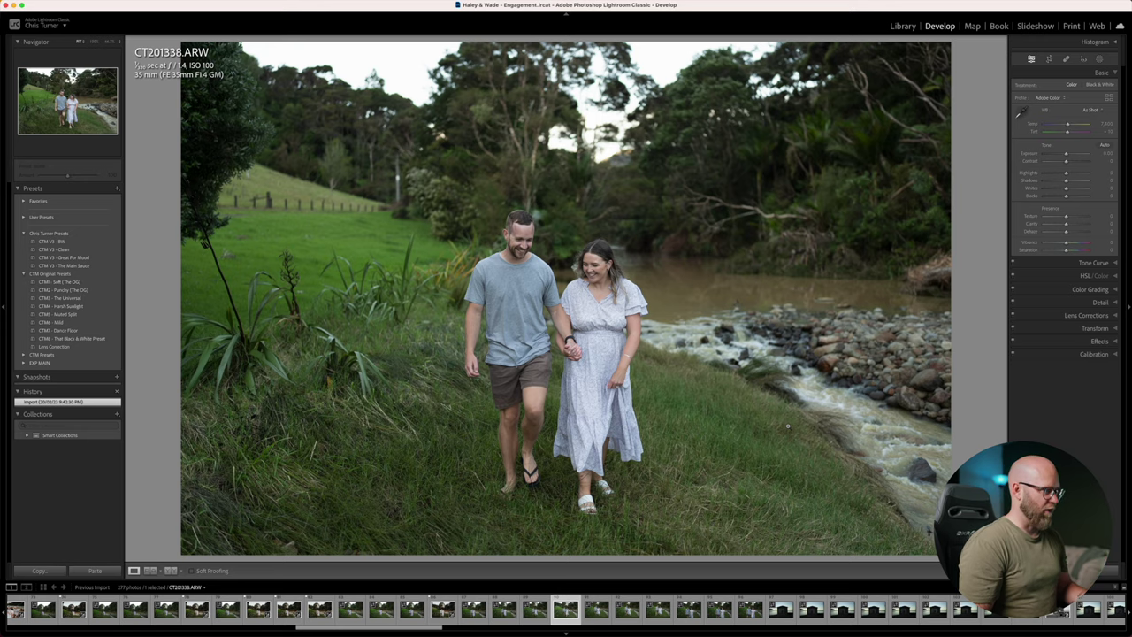
key(Right)
key(Left)
key(Left)
key(Left)
key(Left)
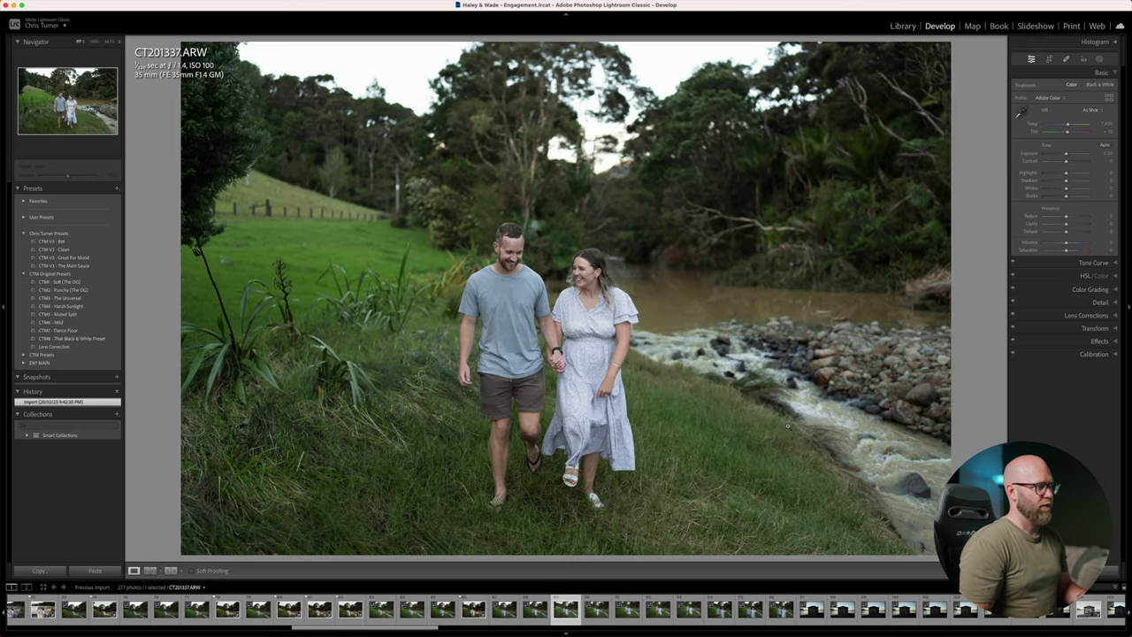
key(Left)
key(Left)
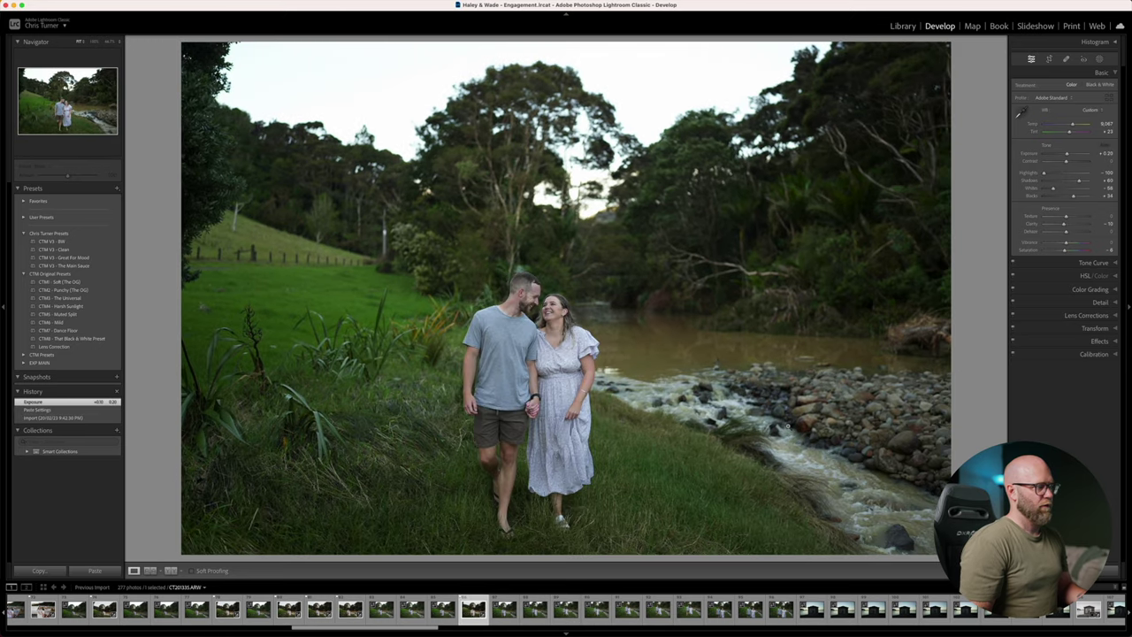
key(Right)
key(Right)
key(Right)
key(Right)
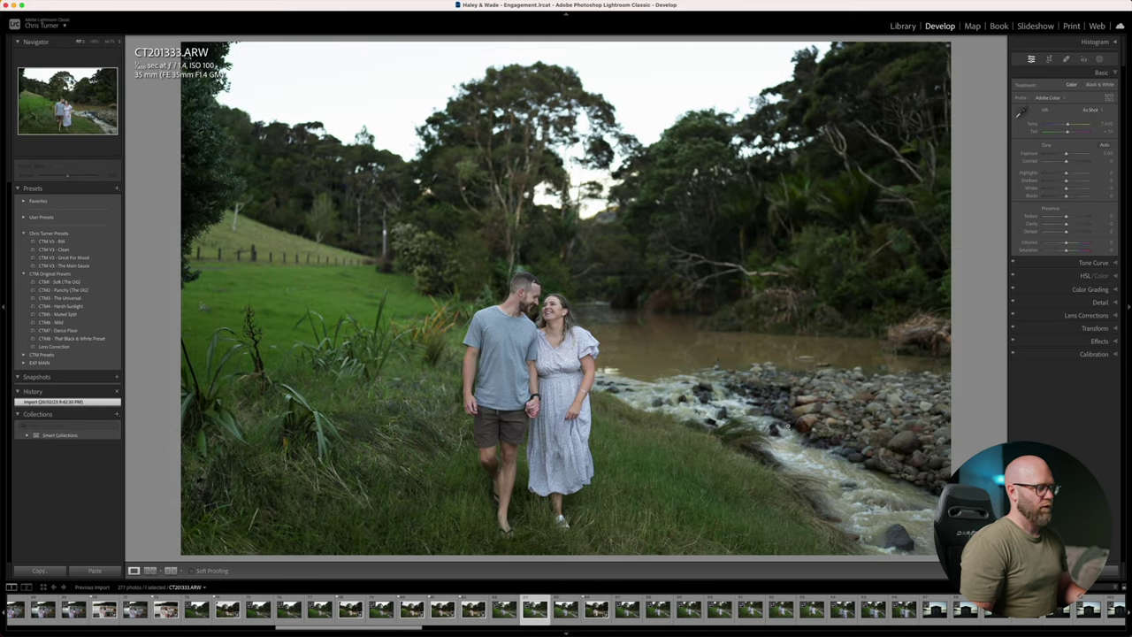
Paste the copied develop settings onto CT201333.ARW, flag it as a pick and raise its exposure to +0.20.
key(super+shift+v)
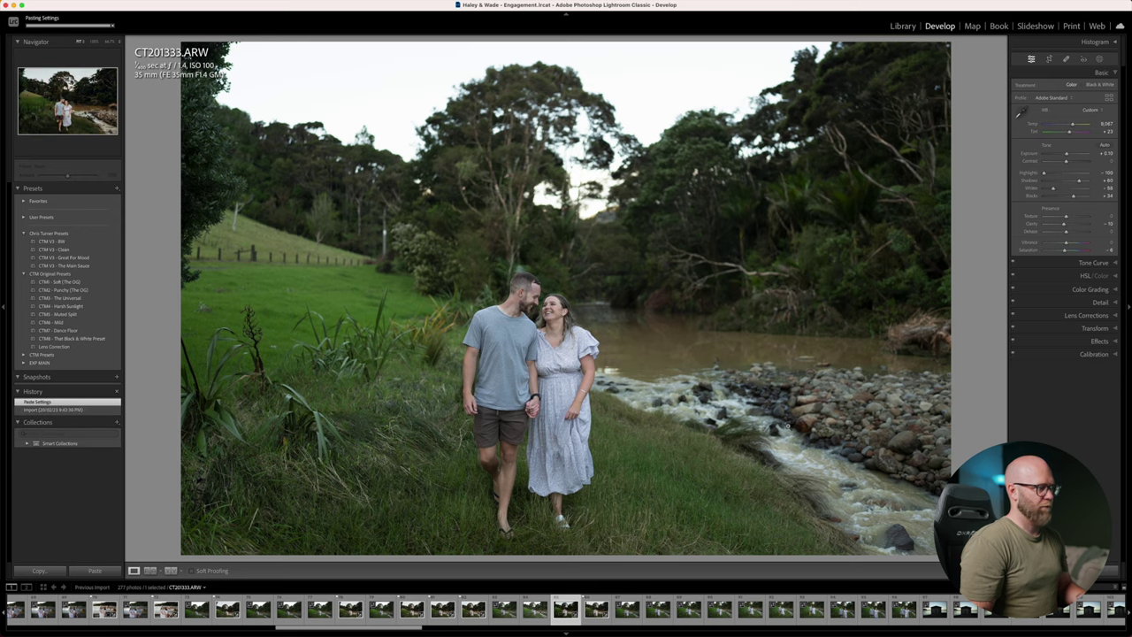
key(p)
key(equal)
Paste the copied develop settings onto the frames following CT201333.ARW and clear the pick flag on the first of them.
key(Right)
key(Right)
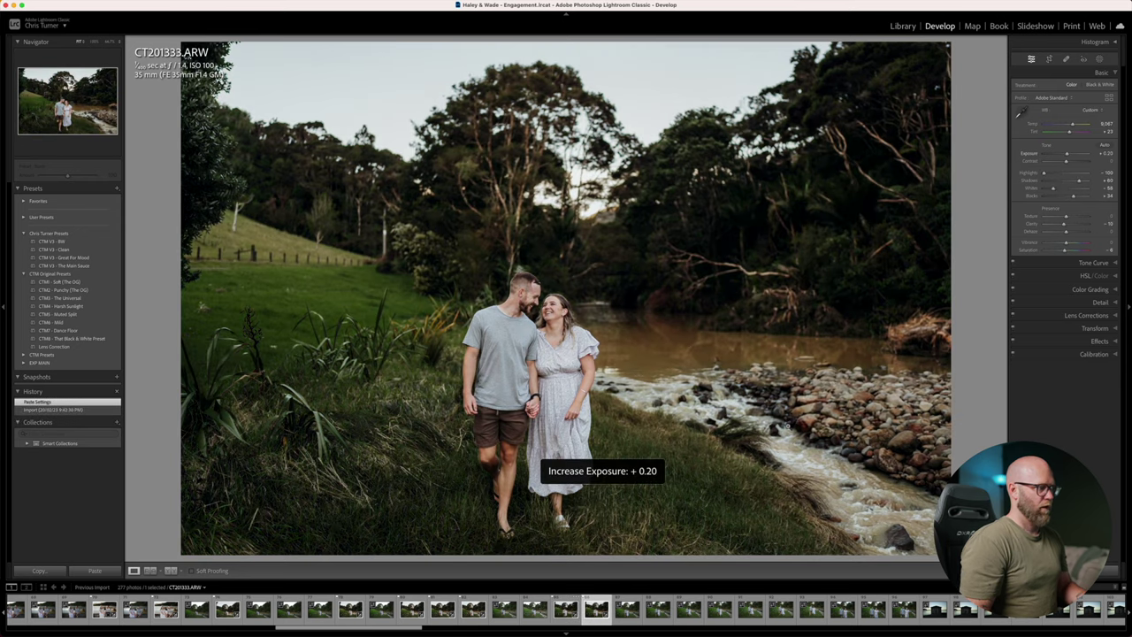
key(super+shift+v)
key(u)
key(Right)
key(super+shift+v)
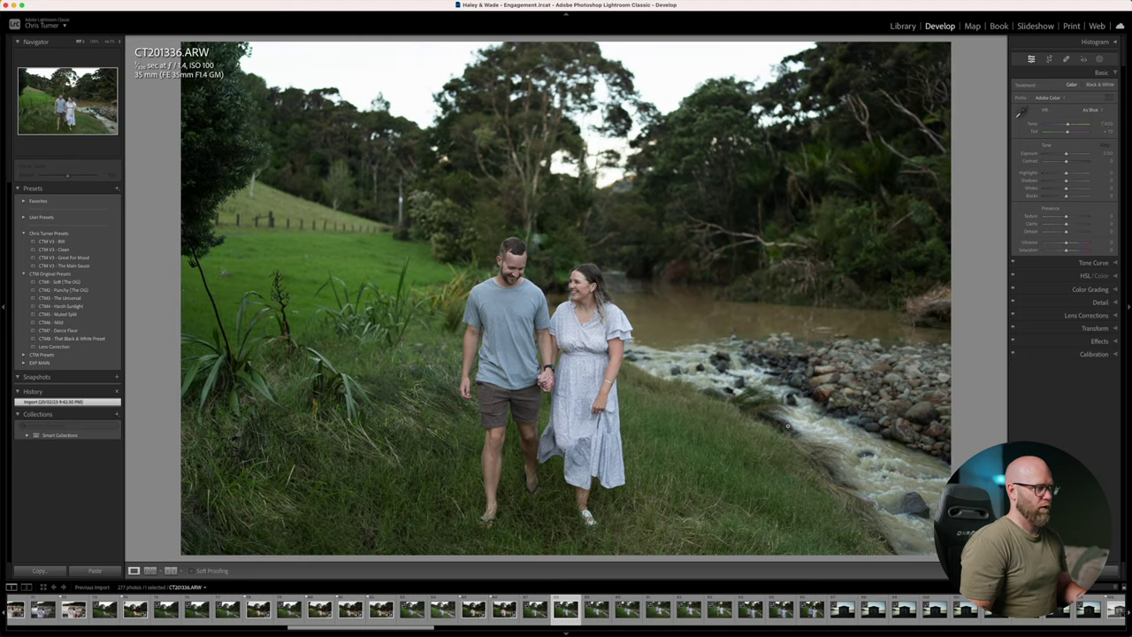
Paste the copied develop settings onto CT201338.ARW, flag it as a pick and raise its exposure.
key(Right)
key(Right)
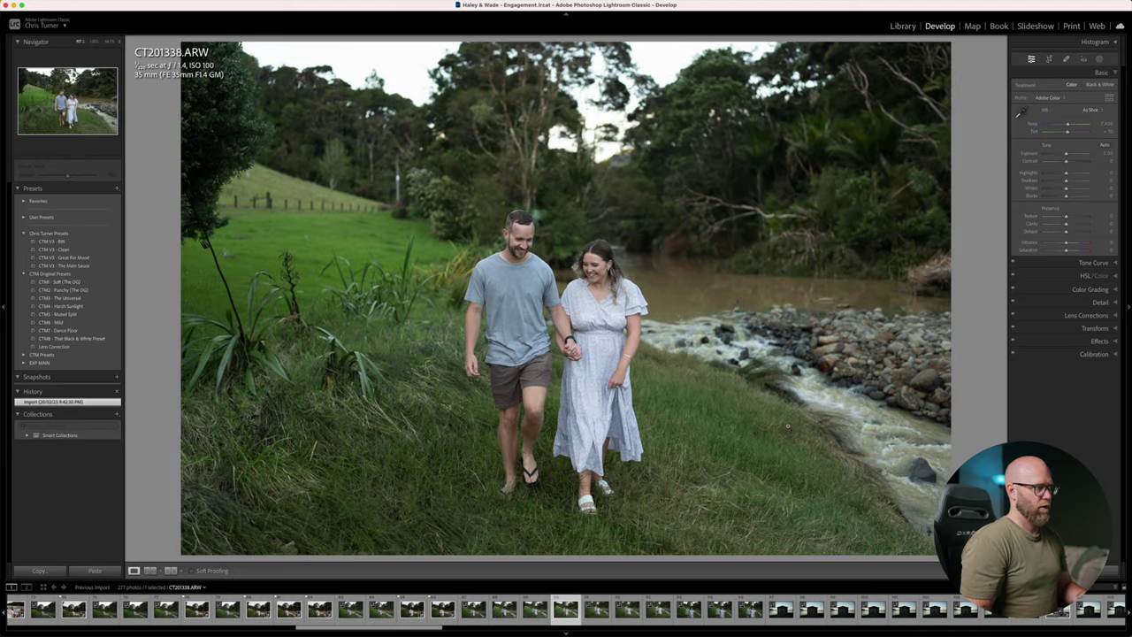
key(super+shift+v)
key(p)
key(equal)
key(Right)
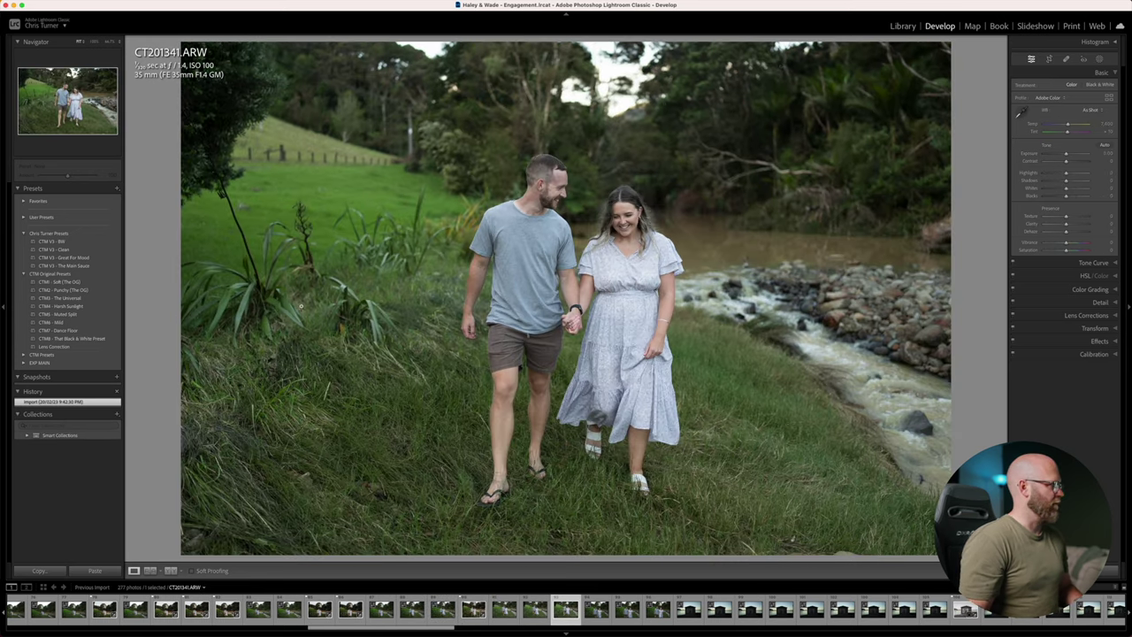
Try the CTM V3 - Great For Mood preset on CT201341.ARW with exposure +0.25, a warmer temperature and adjusted highlights and shadows.
click(78, 257)
drag(1067, 157, 1068, 155)
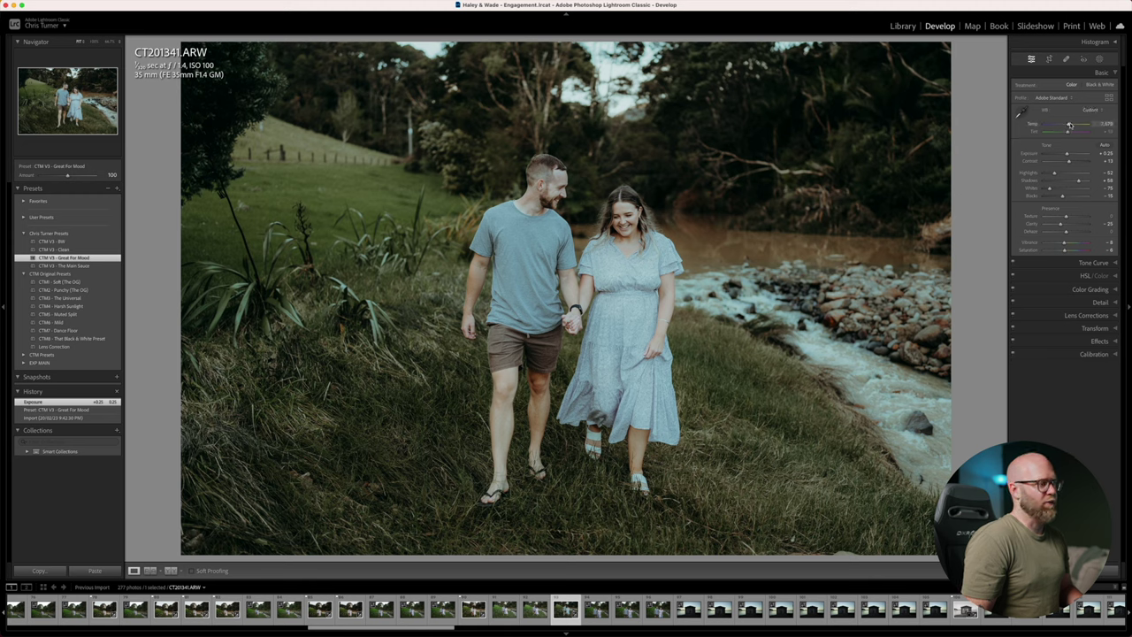
drag(1075, 124, 1074, 125)
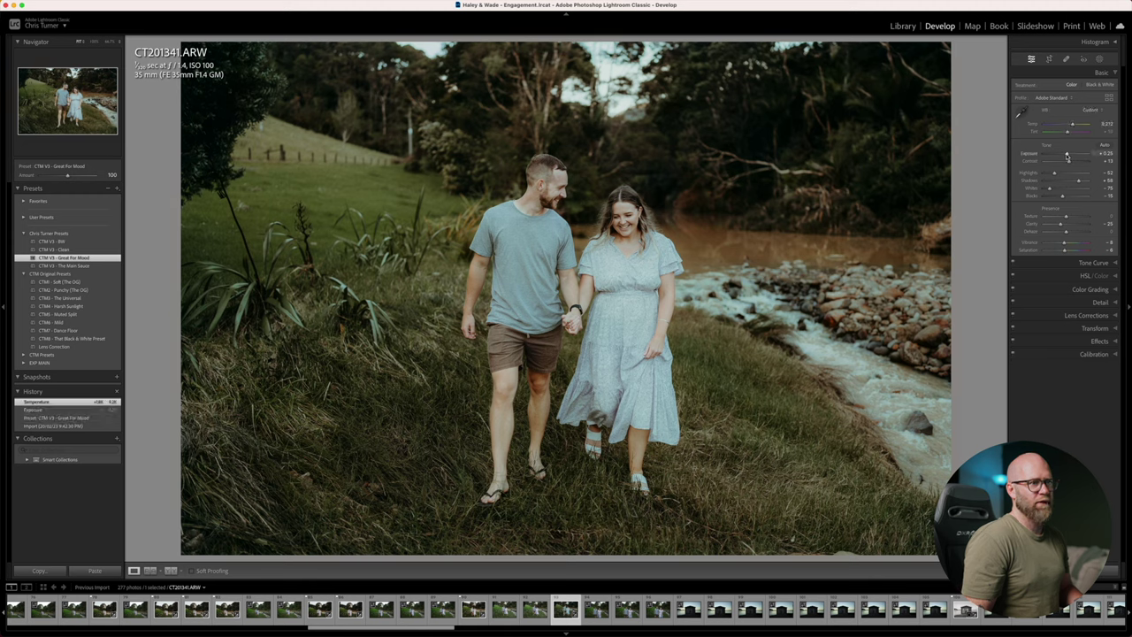
drag(1044, 176, 1077, 180)
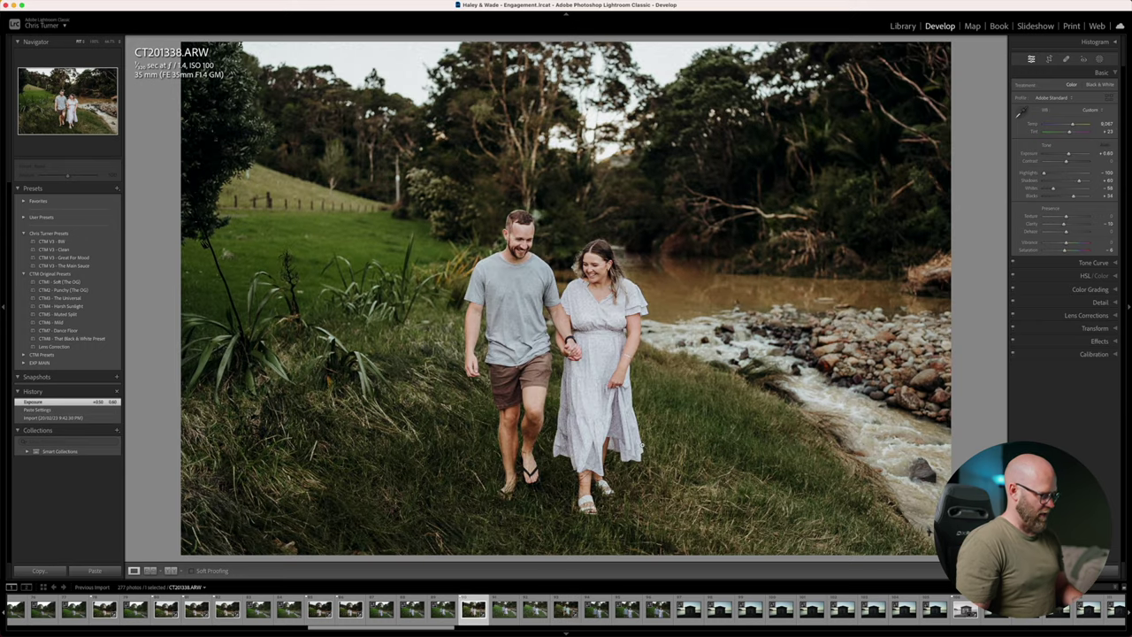
Copy the develop settings of CT201338.ARW and paste them onto CT201341.ARW and CT201343.ARW.
key(ctrl+shift+c)
key(Return)
key(Right)
key(Right)
key(Right)
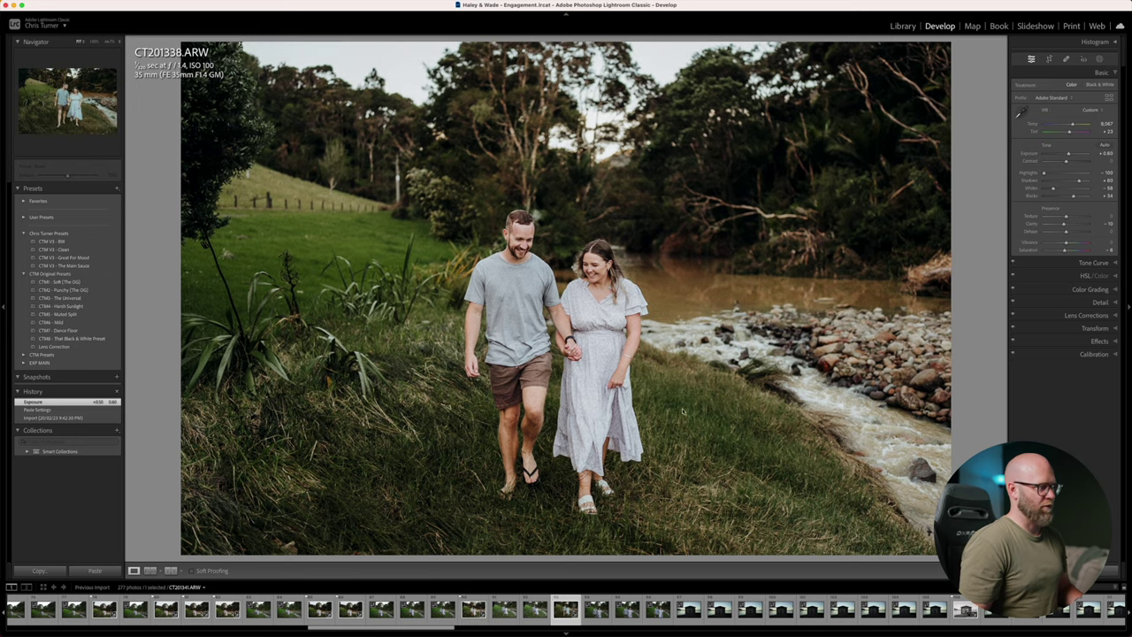
key(ctrl+shift+v)
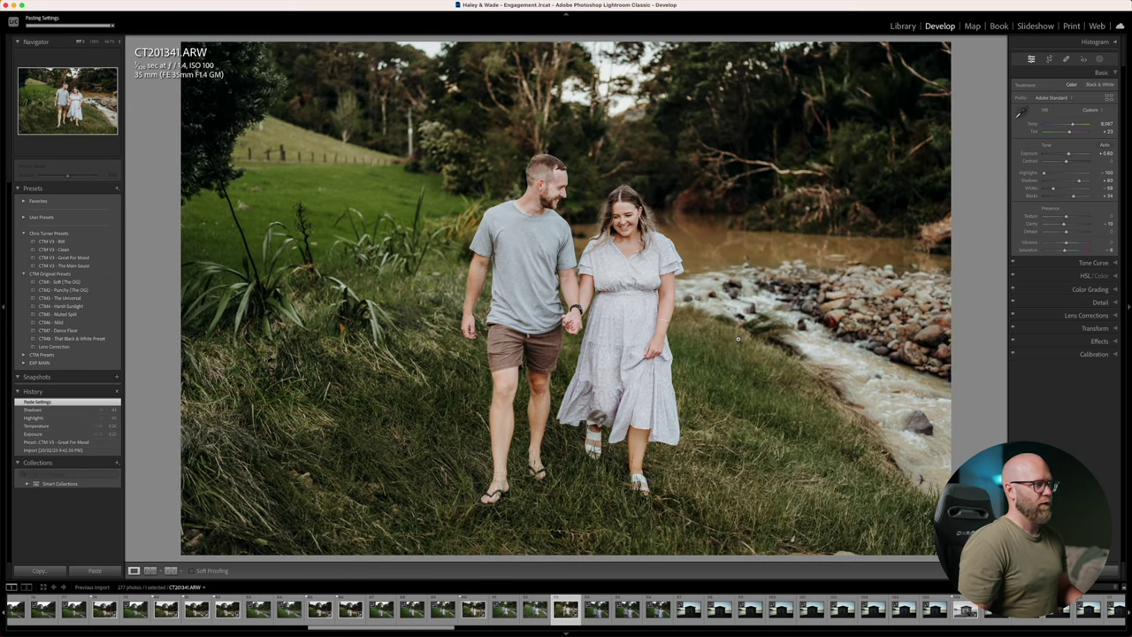
key(Right)
key(Right)
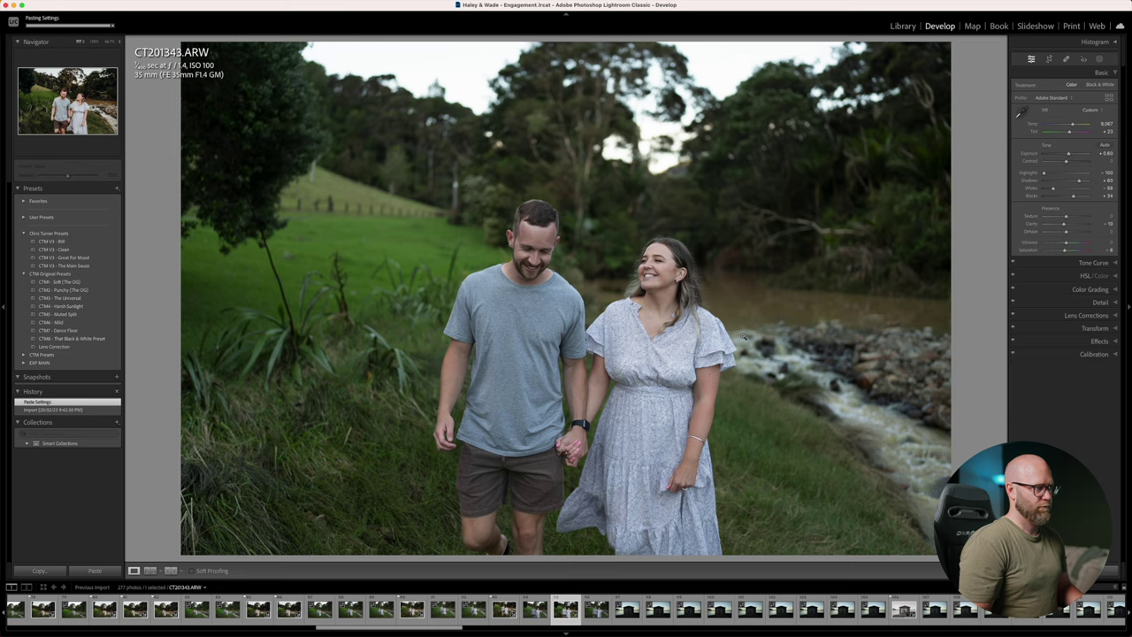
Flag CT201343.ARW as a pick and straighten the horizon of CT201441.ARW.
key(p)
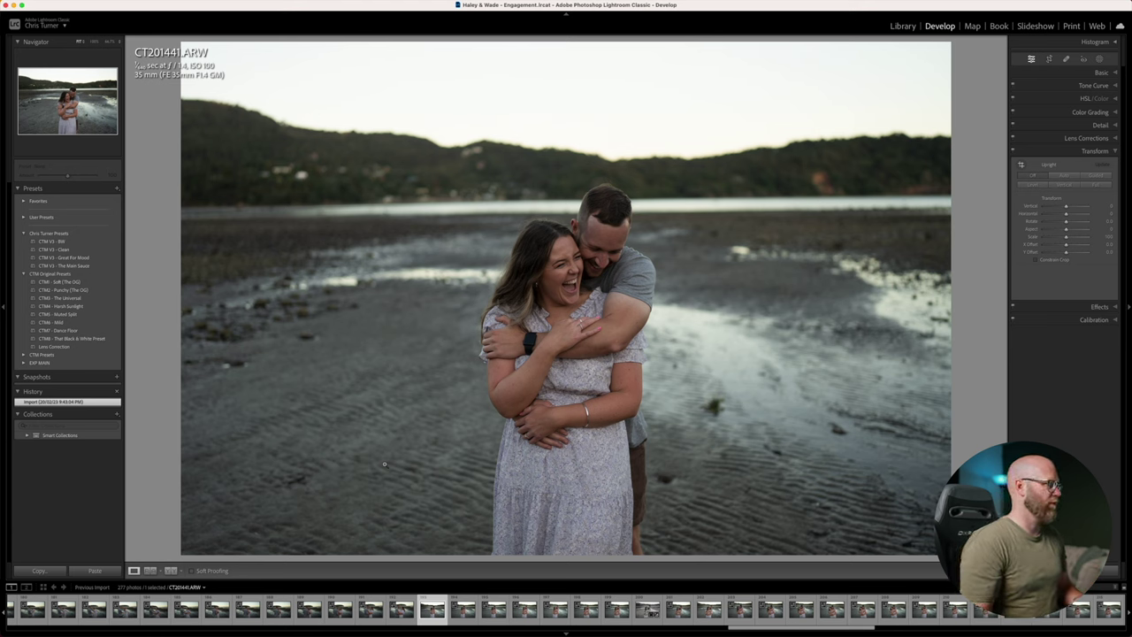
key(r)
drag(978, 184, 976, 190)
key(d)
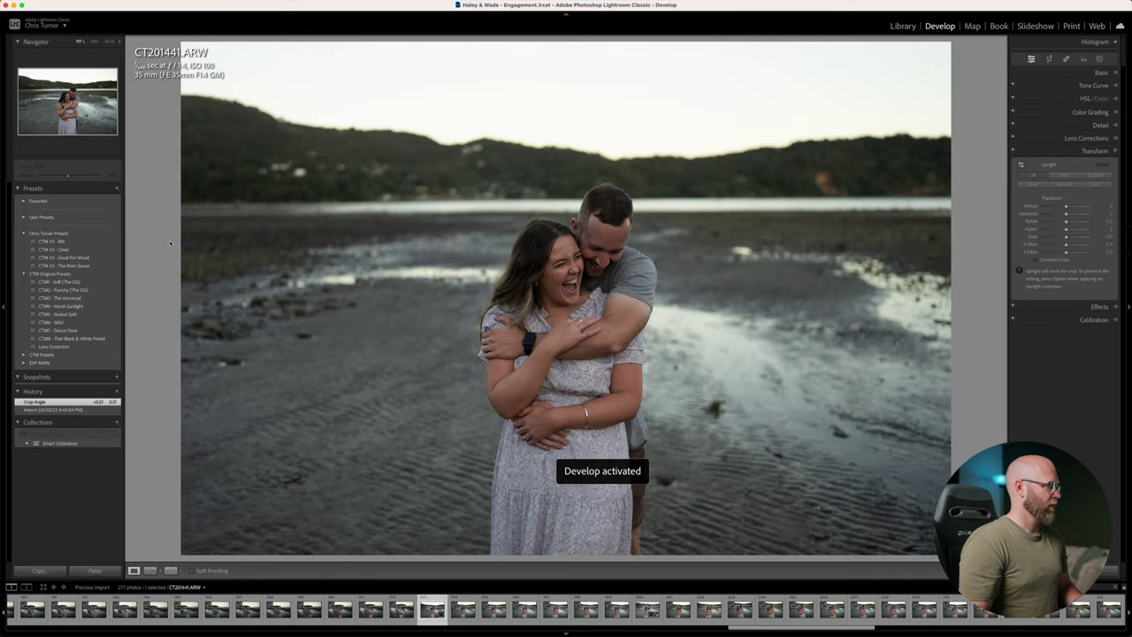
Apply the CTM V3 - The Main Sauce preset to CT201441.ARW with exposure +0.20, highlights -71, tint +13 and an adjusted temperature.
click(63, 266)
key(equal)
key(equal)
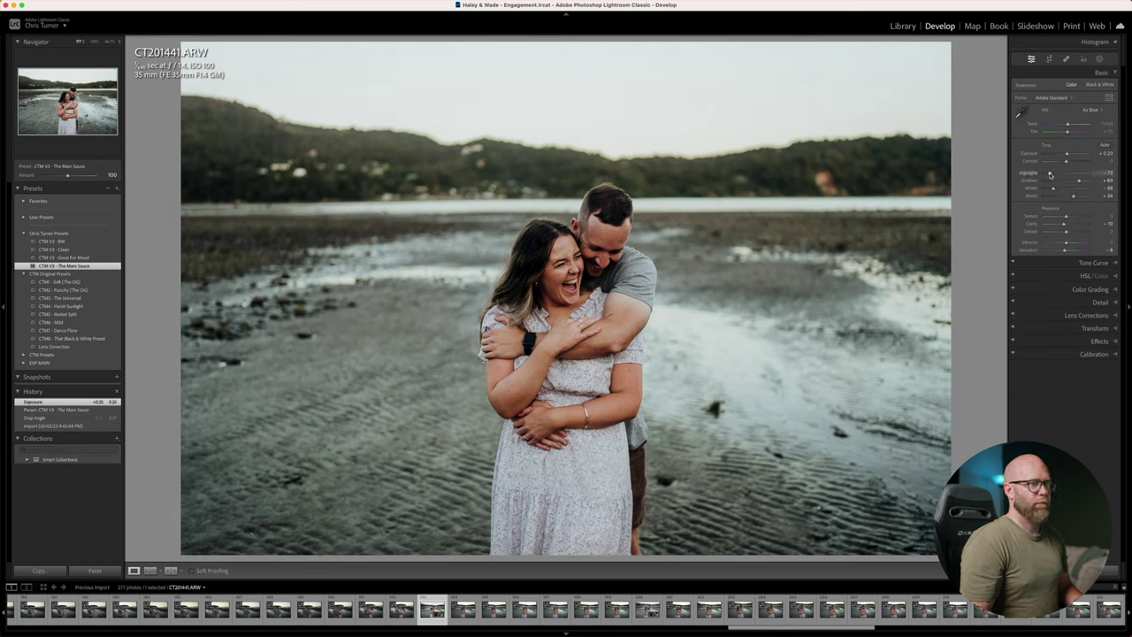
click(1050, 174)
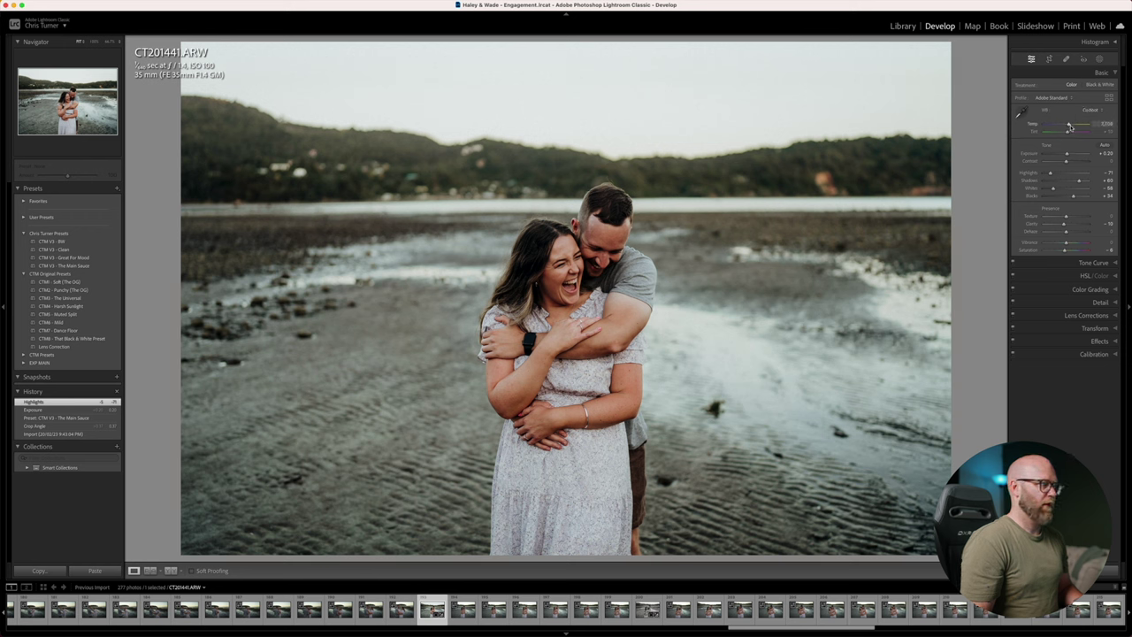
drag(1069, 127, 1067, 137)
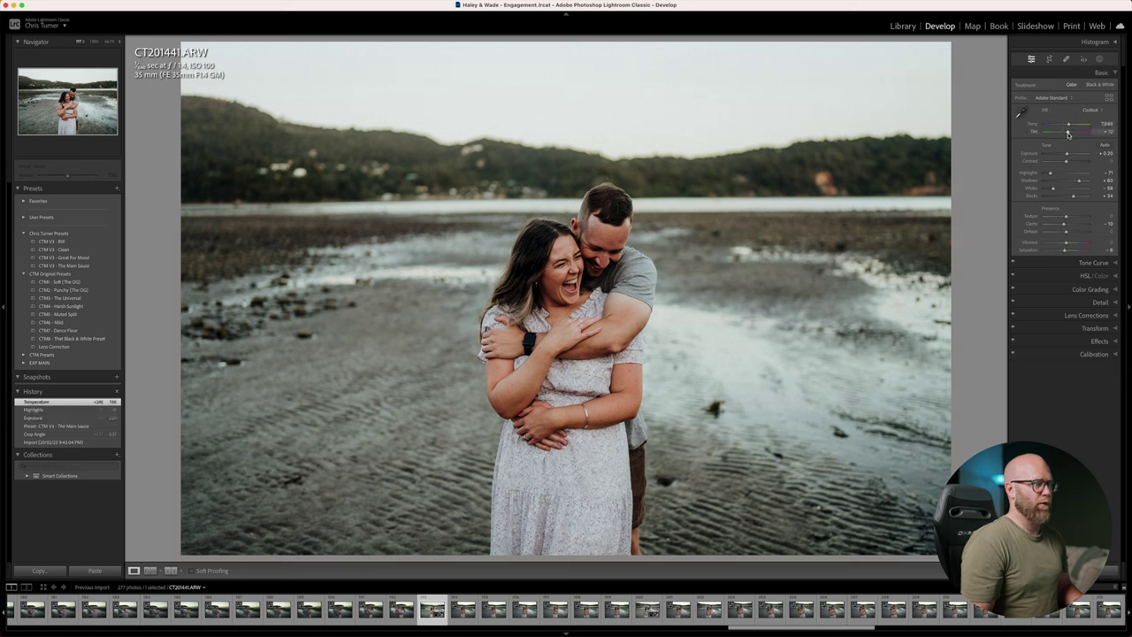
drag(1068, 133, 1068, 132)
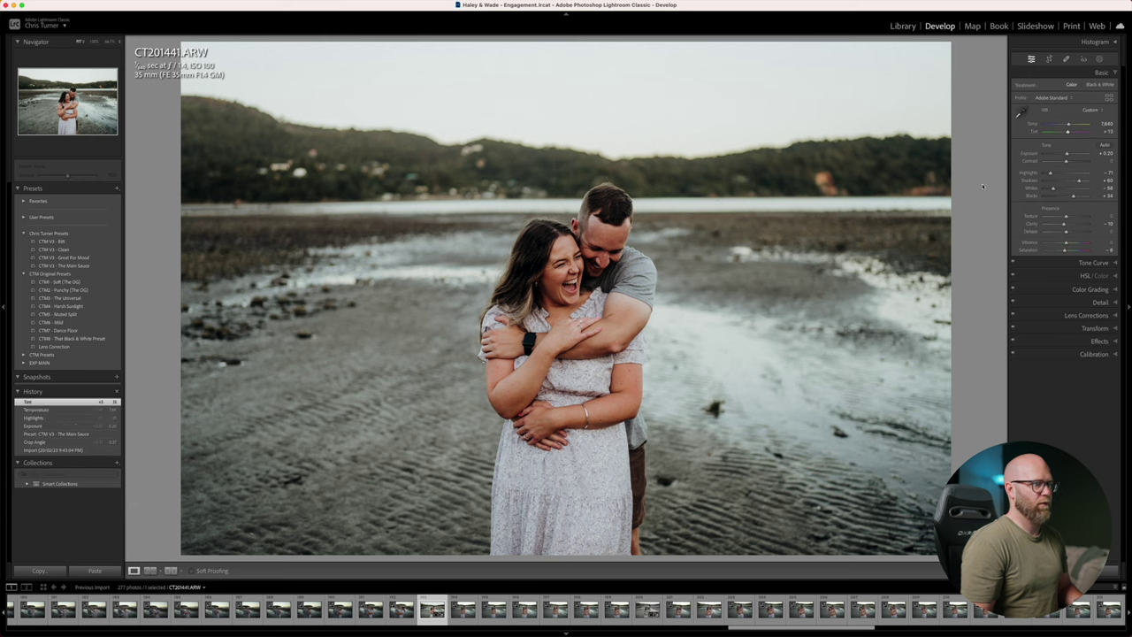
Copy the develop settings of CT201441.ARW and flag the photo as a pick.
key(minus)
key(equal)
key(super+shift+c)
key(Return)
key(p)
Paste the copied develop settings onto CT201447.ARW.
key(Right)
key(Right)
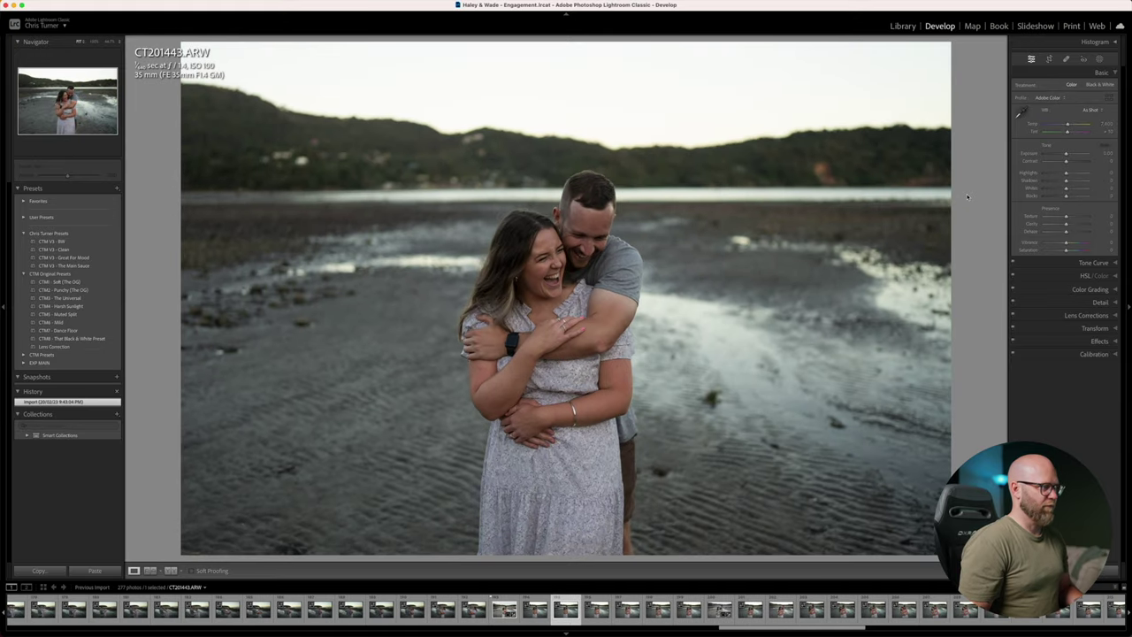
key(Right)
key(Right)
key(Right)
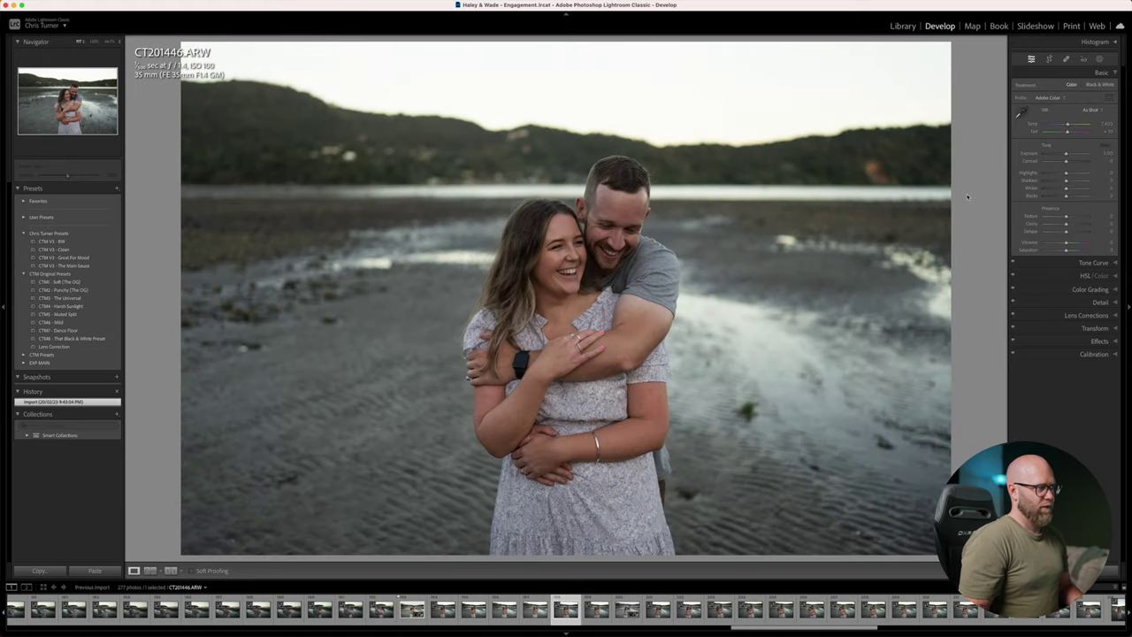
key(Right)
key(super+shift+v)
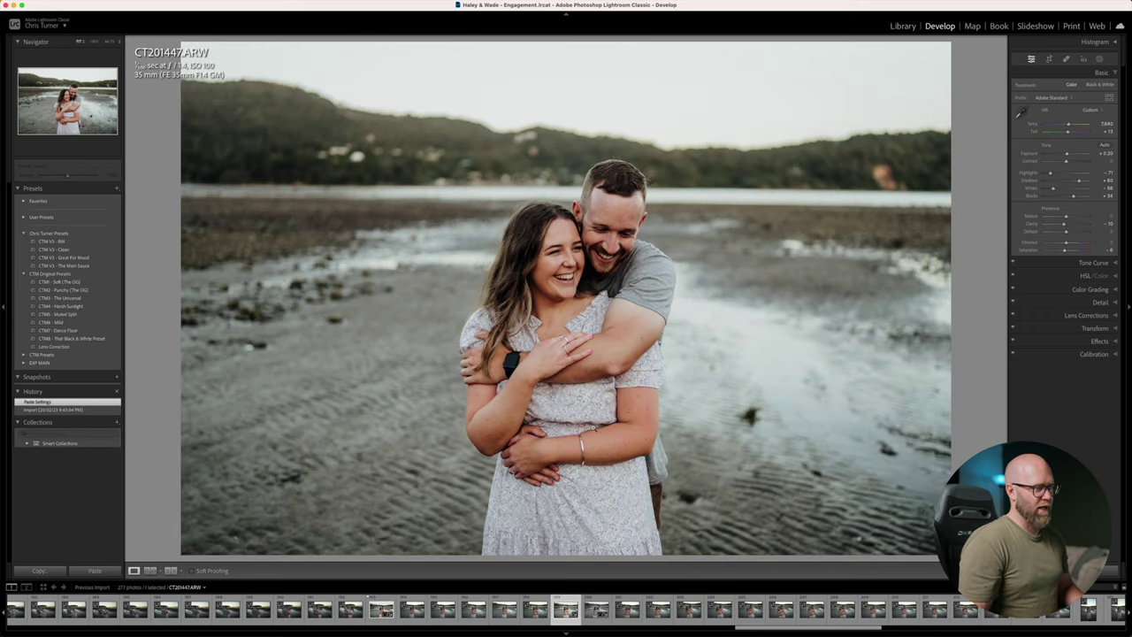
Lower the exposure of CT201447.ARW to 0 and straighten its crop.
drag(1067, 155, 1065, 155)
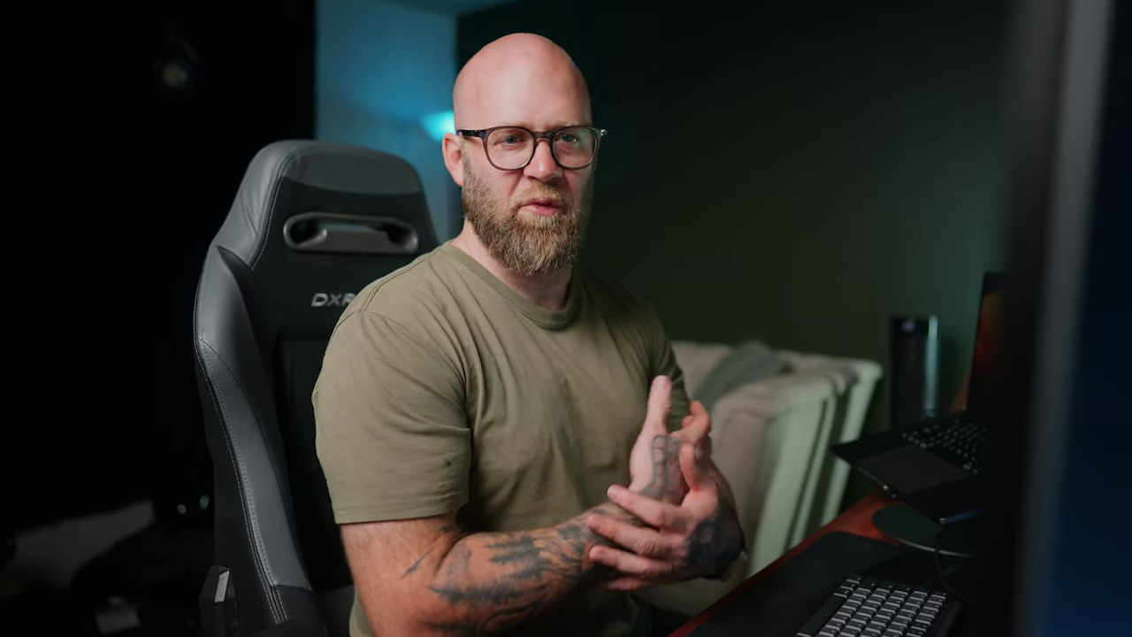
key(r)
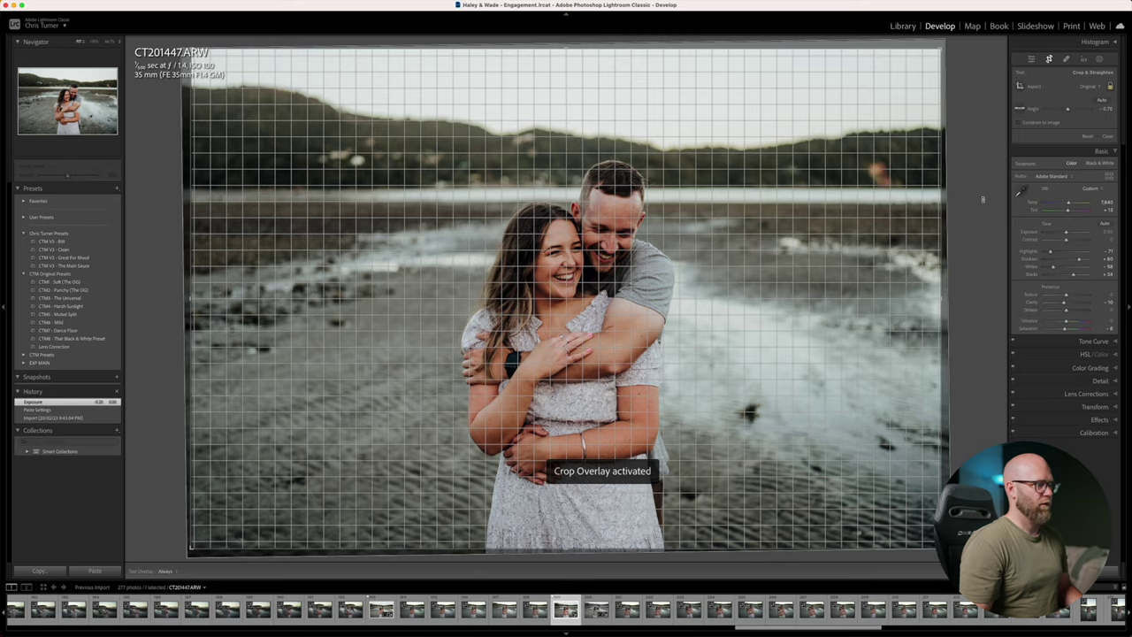
key(d)
Try the CTM V3 - The Main Sauce preset on the black-and-white photo CT201448.ARW.
key(Right)
key(Left)
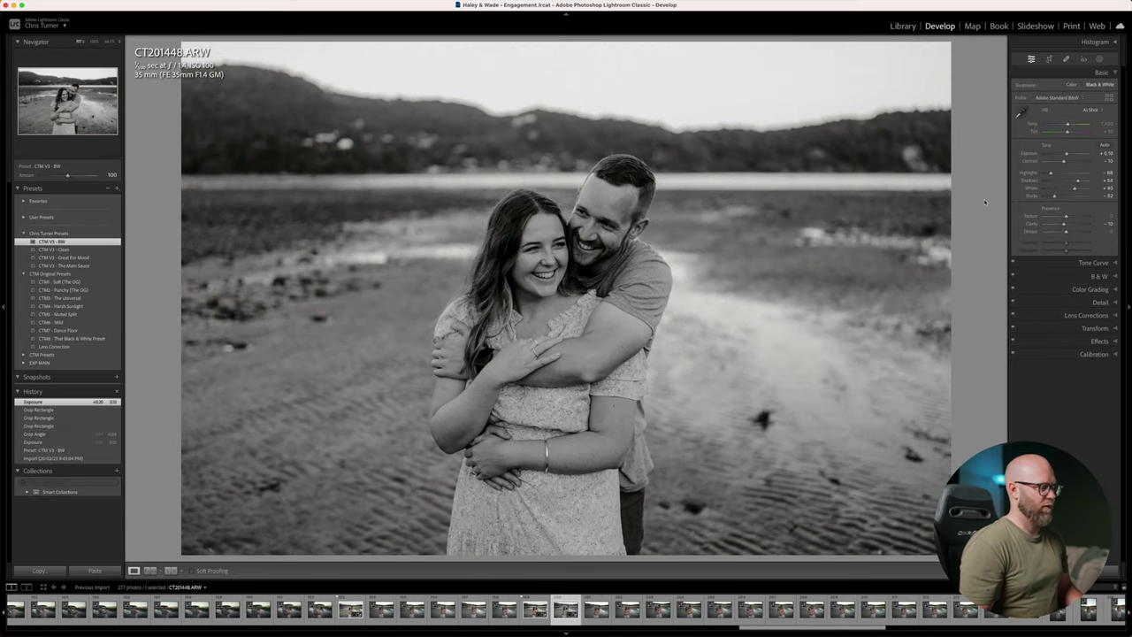
click(98, 267)
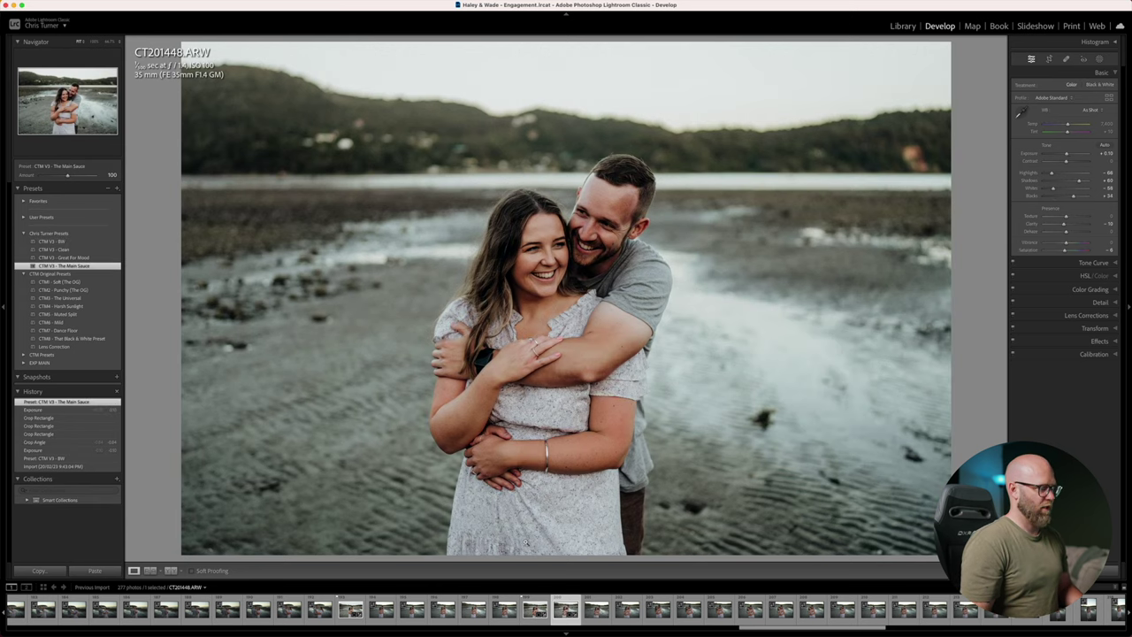
Copy the develop settings of CT201447.ARW, paste them onto CT201448.ARW and straighten its crop.
key(Left)
key(super+shift+c)
key(Return)
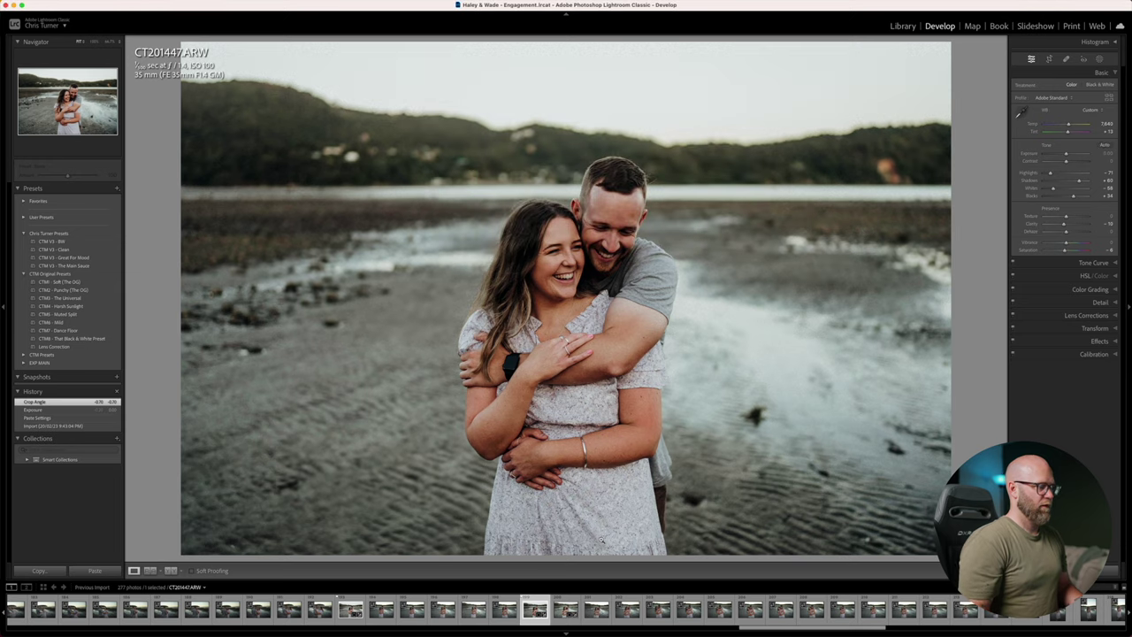
key(Right)
key(super+shift+v)
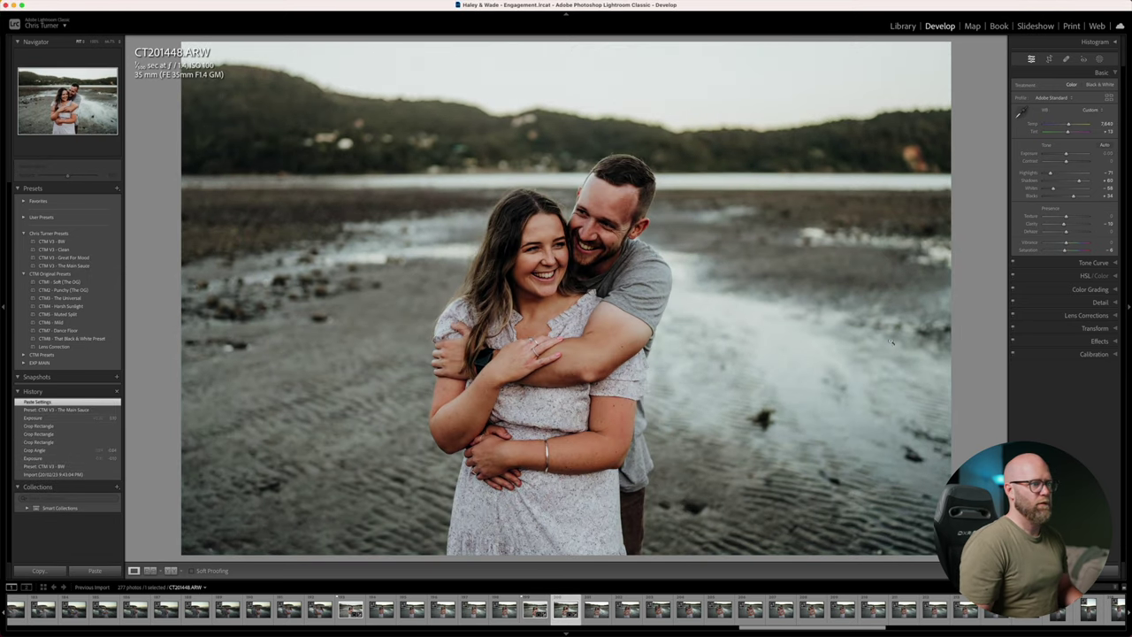
key(r)
drag(968, 281, 969, 270)
key(r)
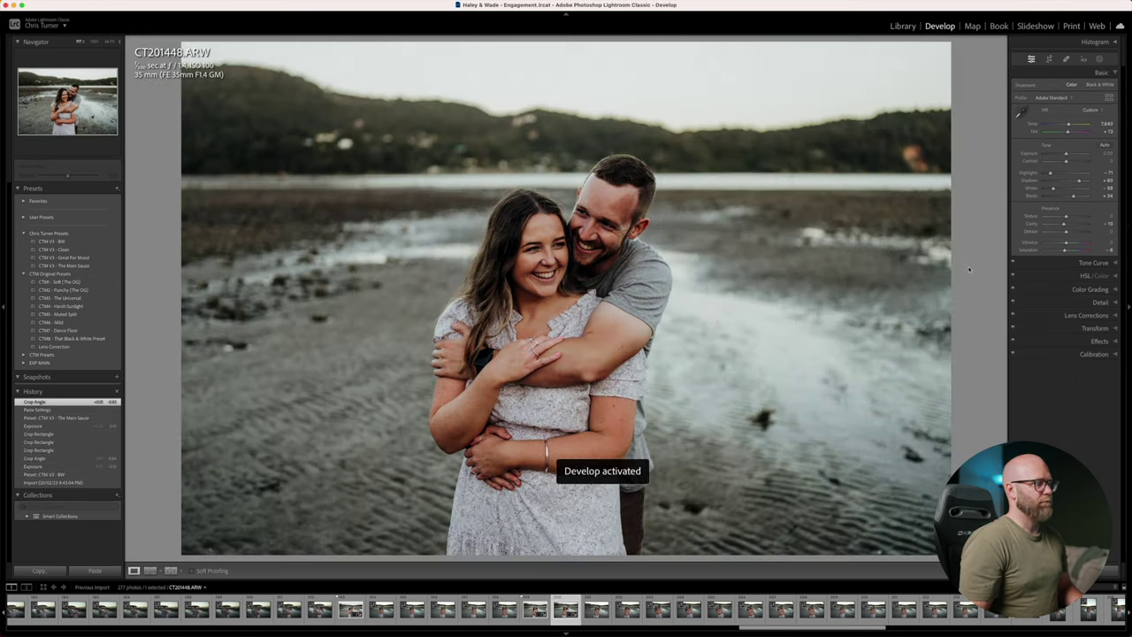
Paste the copied develop settings onto CT201462.ARW, flag it as a pick and raise its exposure to +0.20.
key(Right)
key(Right)
key(Right)
key(Right)
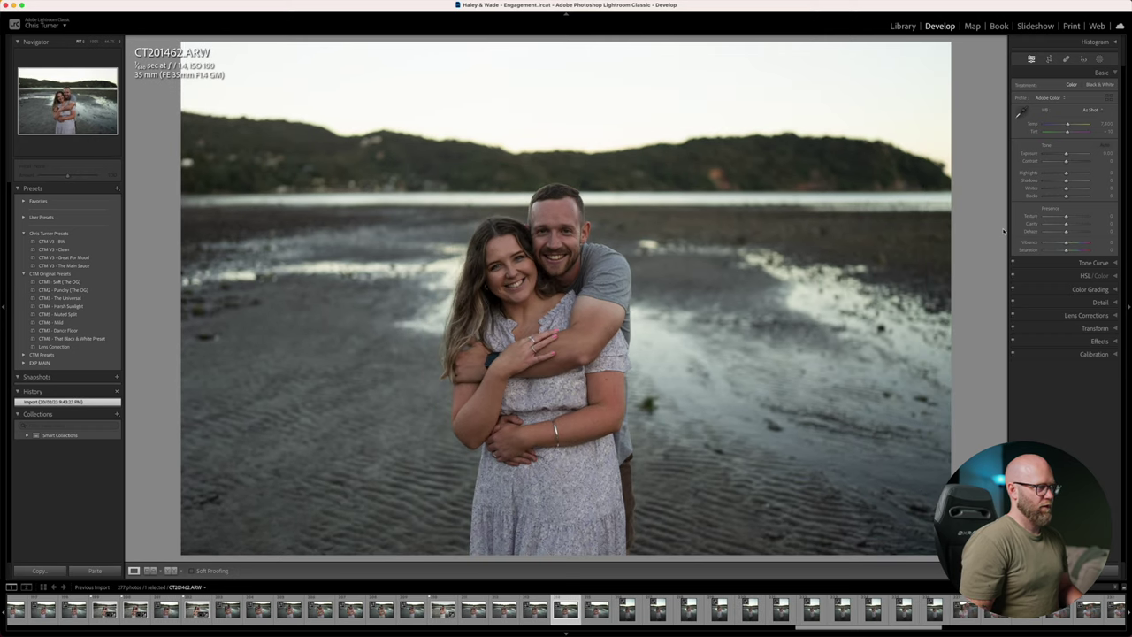
key(super+shift+v)
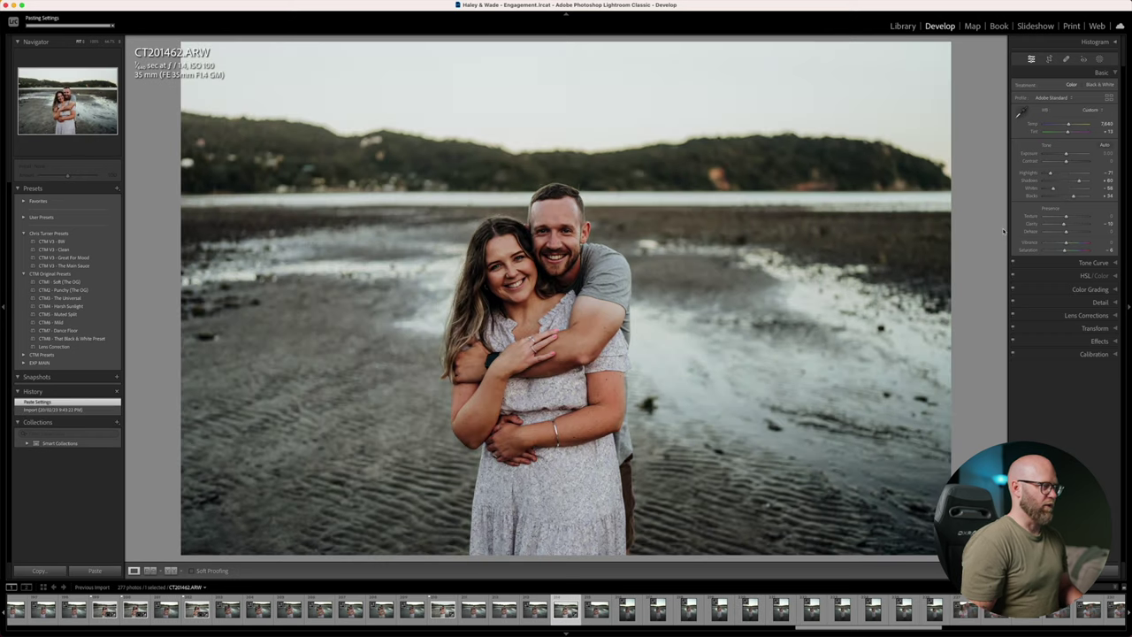
key(p)
key(equal)
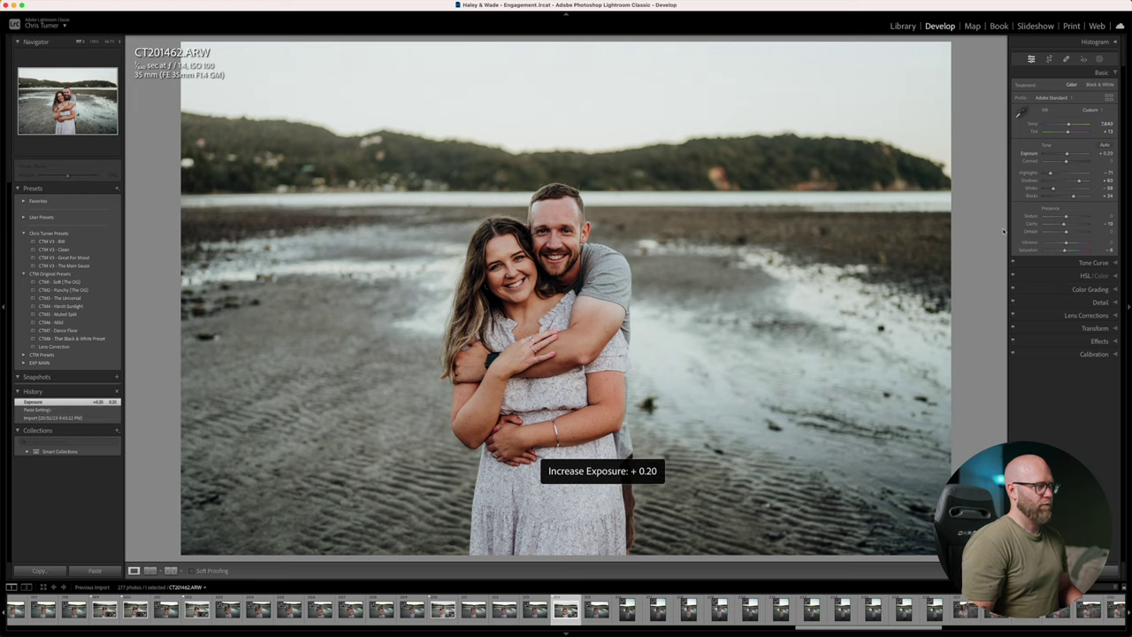
Paste the copied develop settings onto the vertical photo CT201469.ARW and straighten its crop.
key(Right)
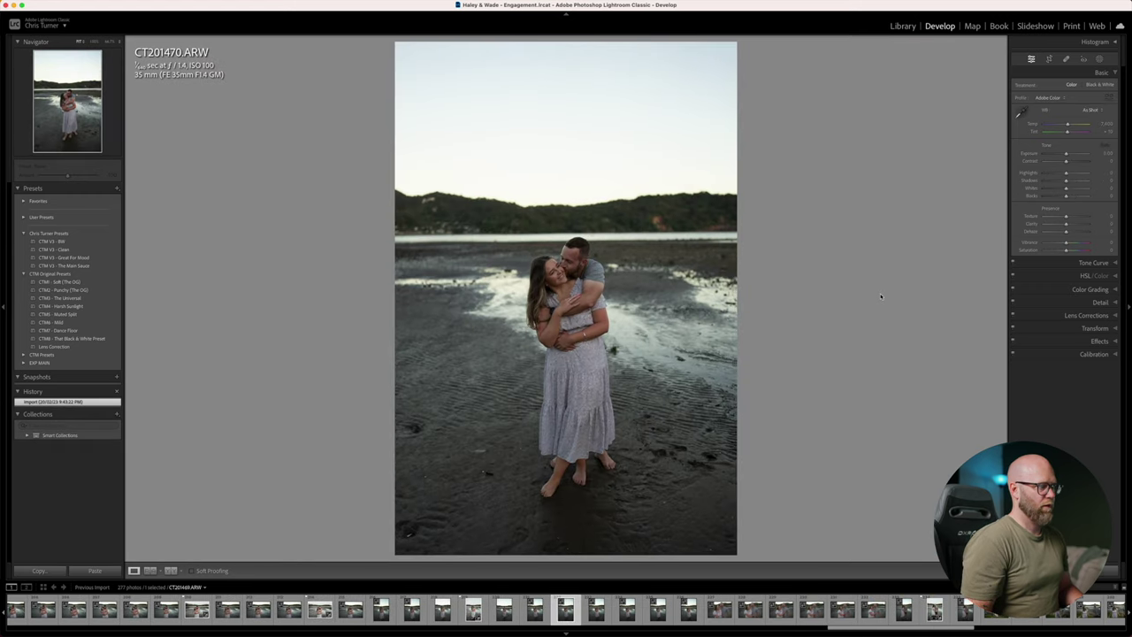
key(super+shift+v)
key(r)
drag(872, 296, 874, 298)
key(d)
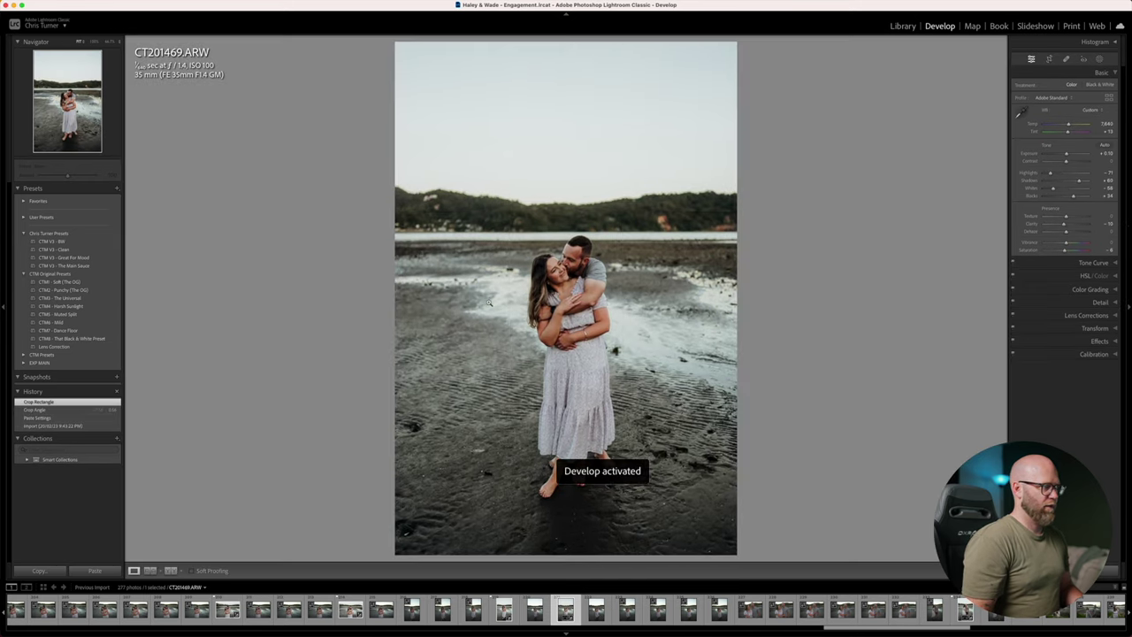
Paste the copied develop settings onto CT201470.ARW and straighten its crop.
key(Right)
key(super+shift+v)
key(r)
drag(794, 240, 795, 242)
key(d)
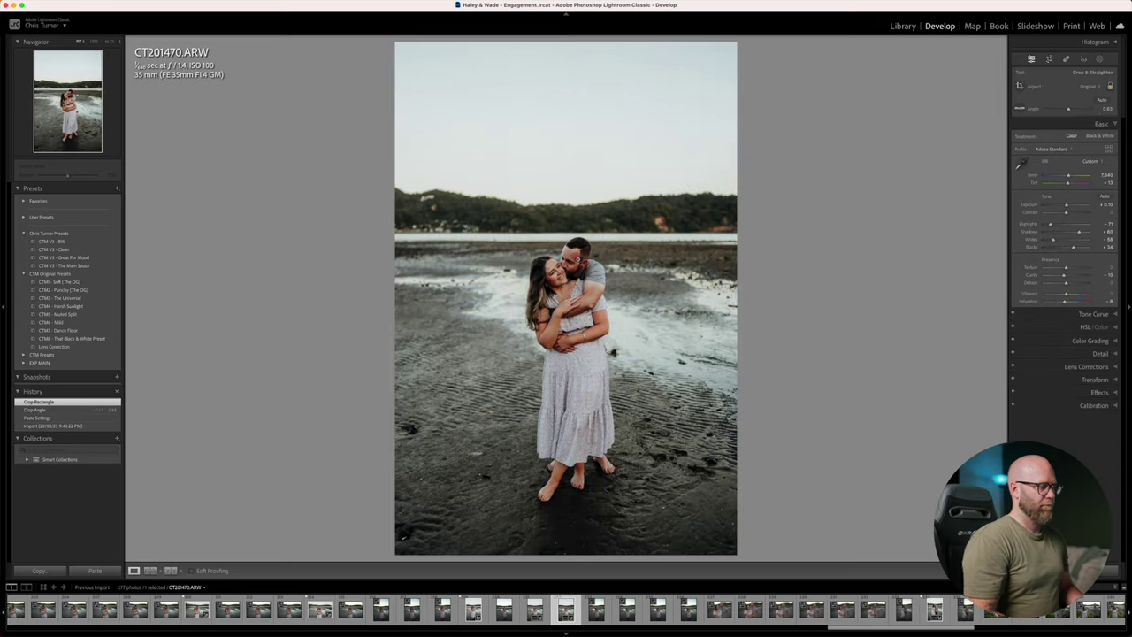
Flag CT201470.ARW as a pick and compare it with the neighbouring frames.
key(Right)
key(Left)
key(p)
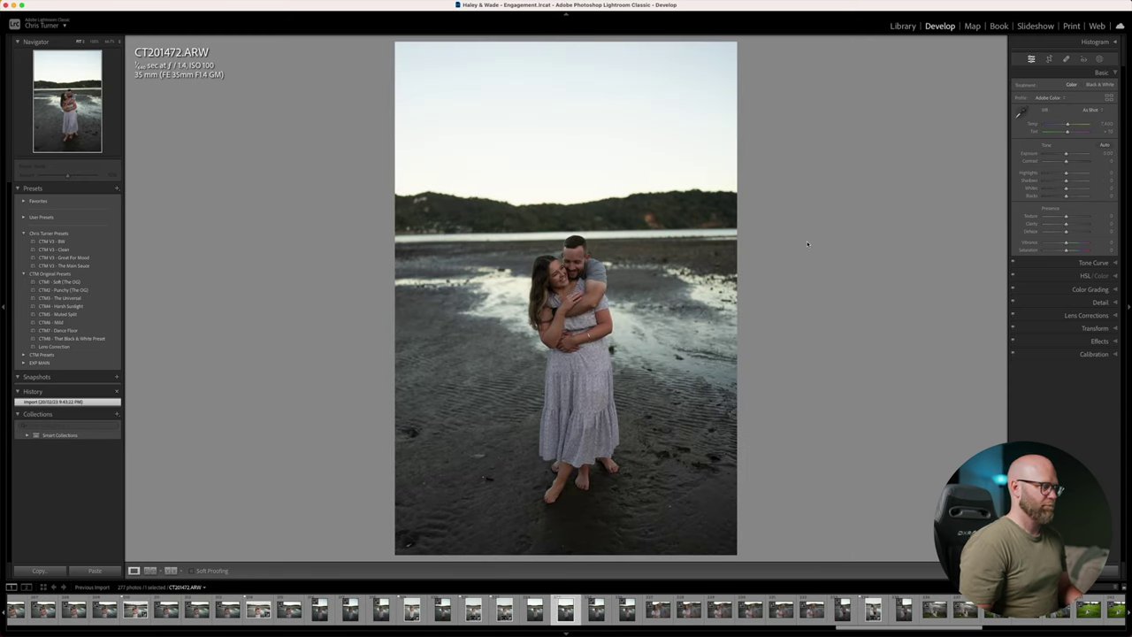
key(Right)
key(Left)
key(Left)
key(Left)
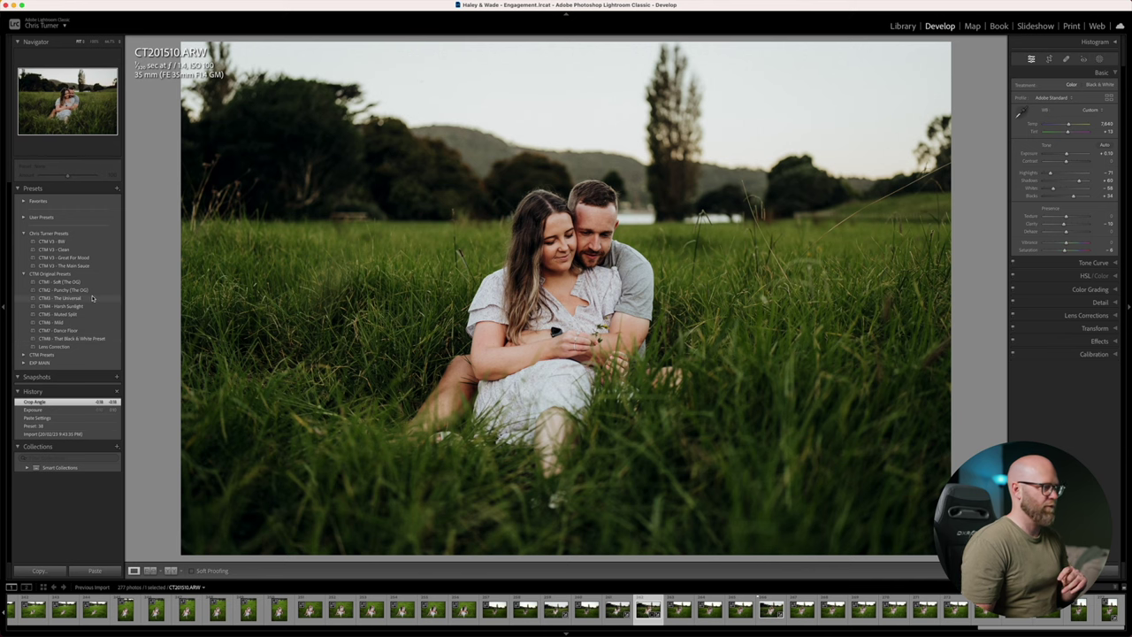
Try the CTM3 - The Universal, CTM V3 - The Main Sauce and CTM V3 - Great For Mood presets on CT201510.ARW, adjusting exposure and temperature.
click(92, 298)
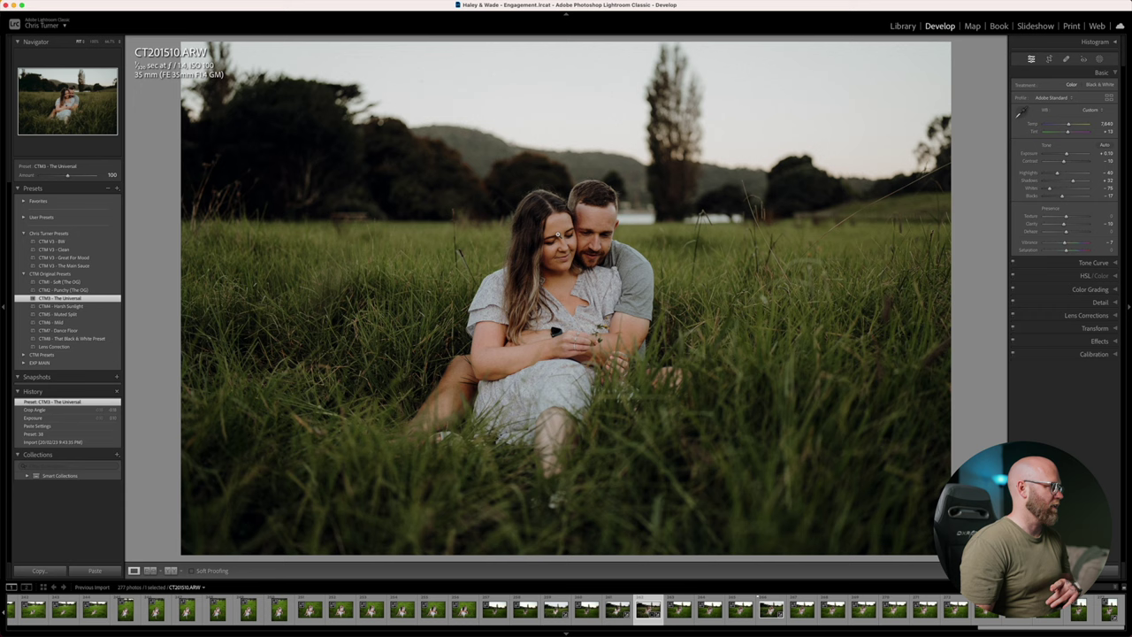
click(64, 265)
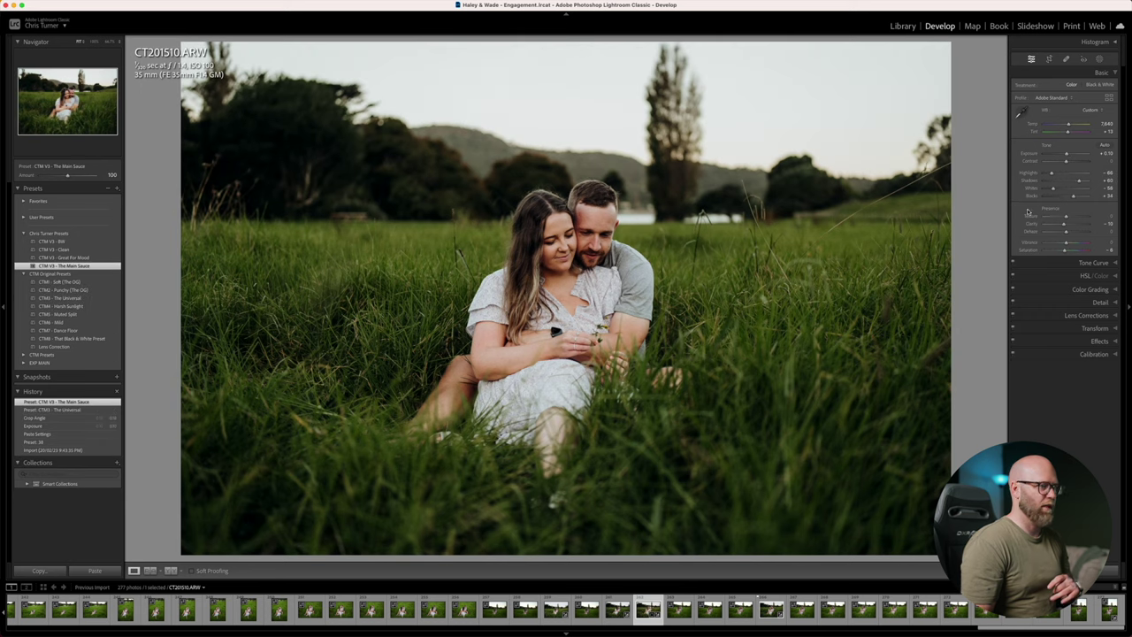
drag(1068, 156, 1069, 155)
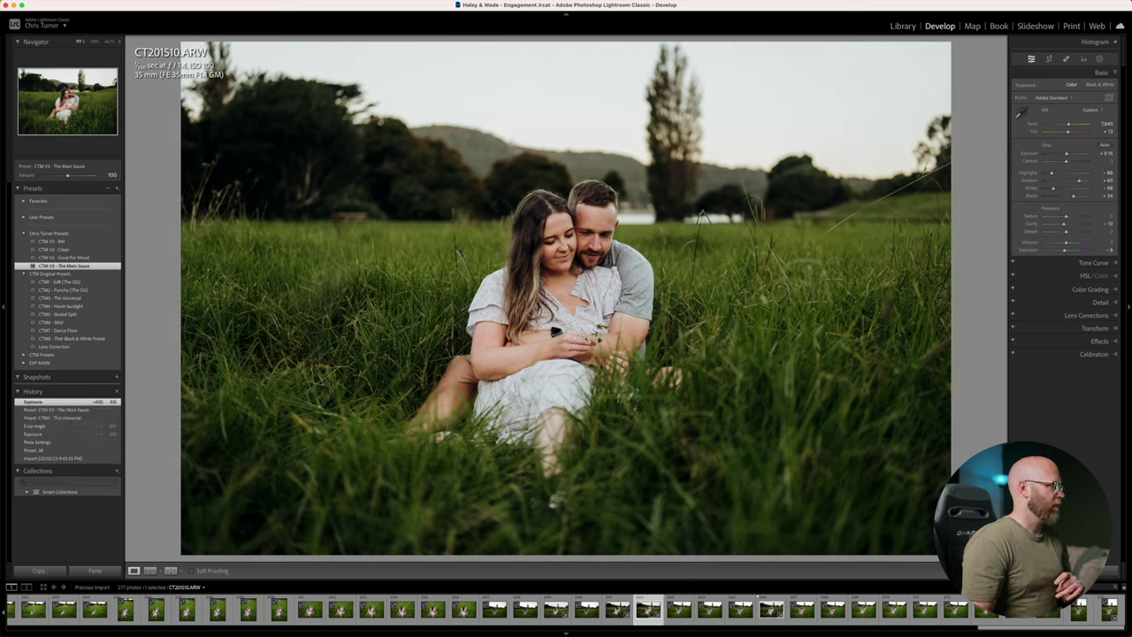
click(88, 258)
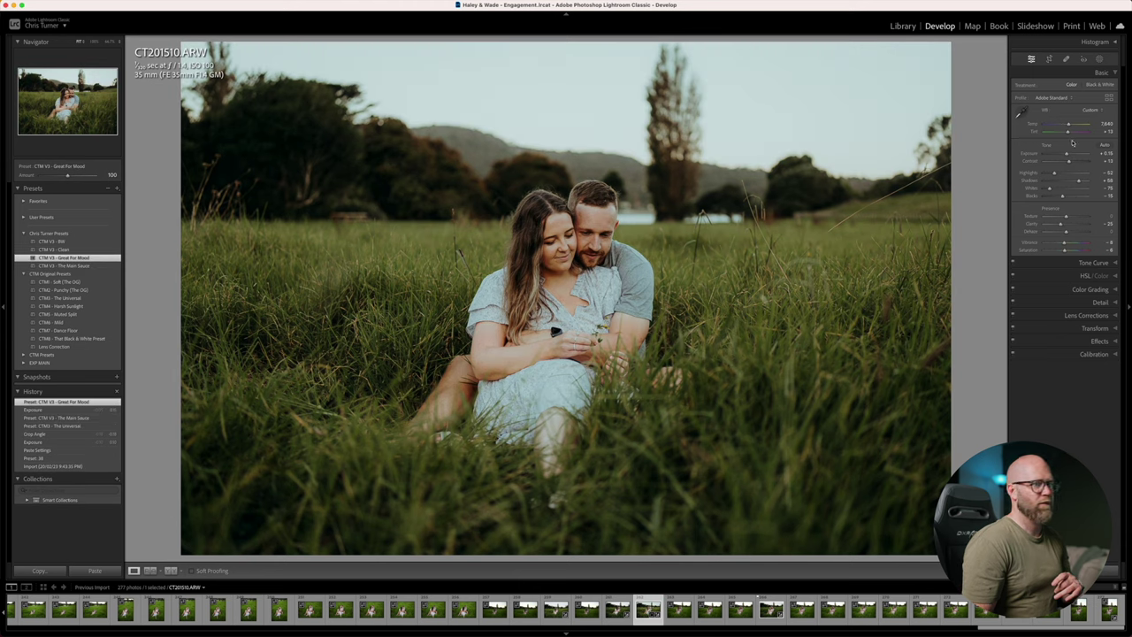
drag(1068, 155, 1066, 155)
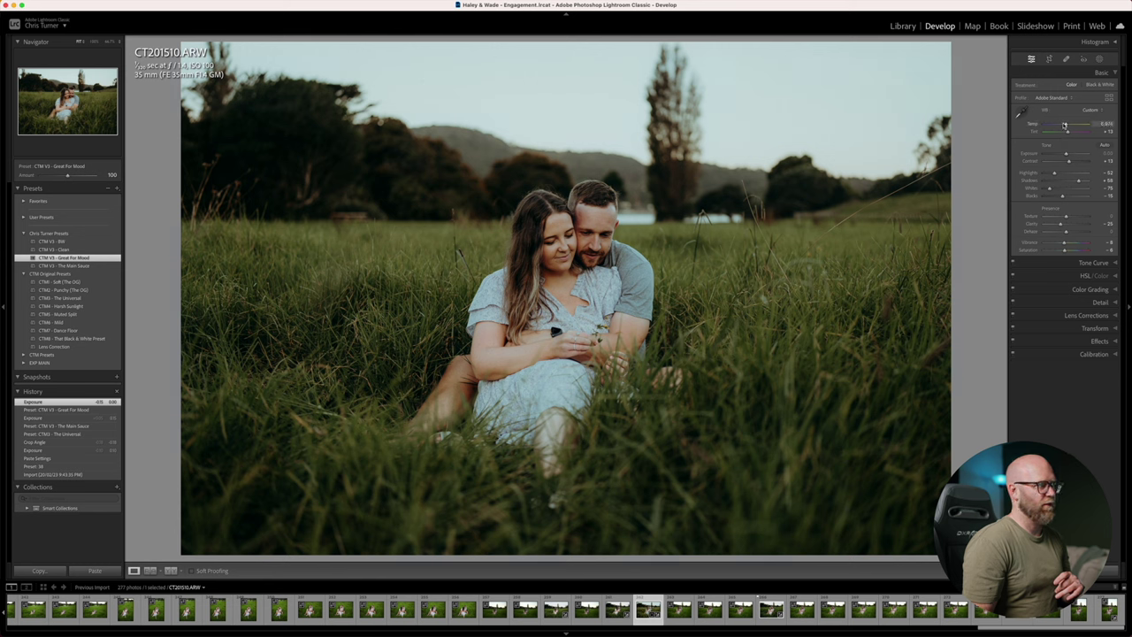
drag(1065, 126, 1068, 126)
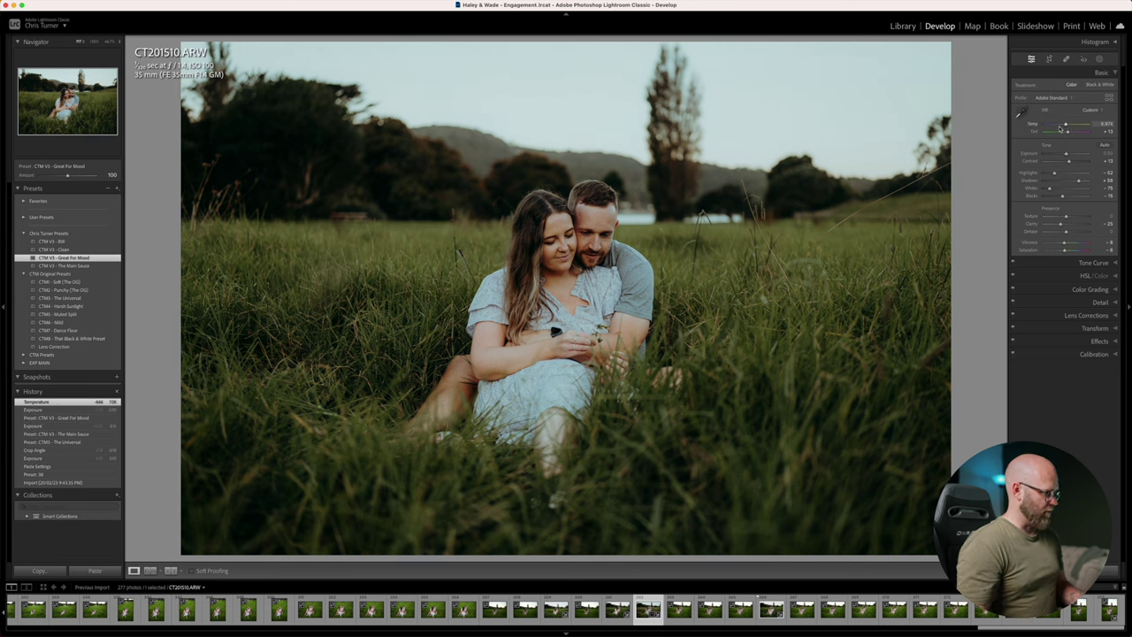
Paste the copied develop settings onto CT201510.ARW and CT201514.ARW, flagging CT201510.ARW as a pick.
key(super+shift+v)
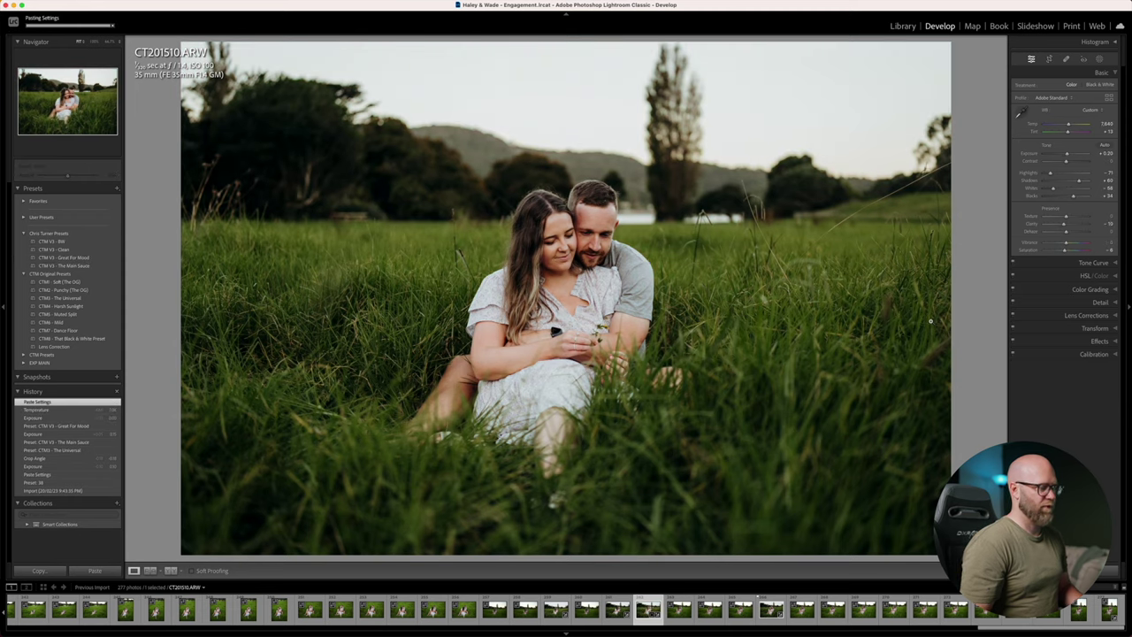
key(p)
key(Right)
key(Right)
key(Right)
key(Right)
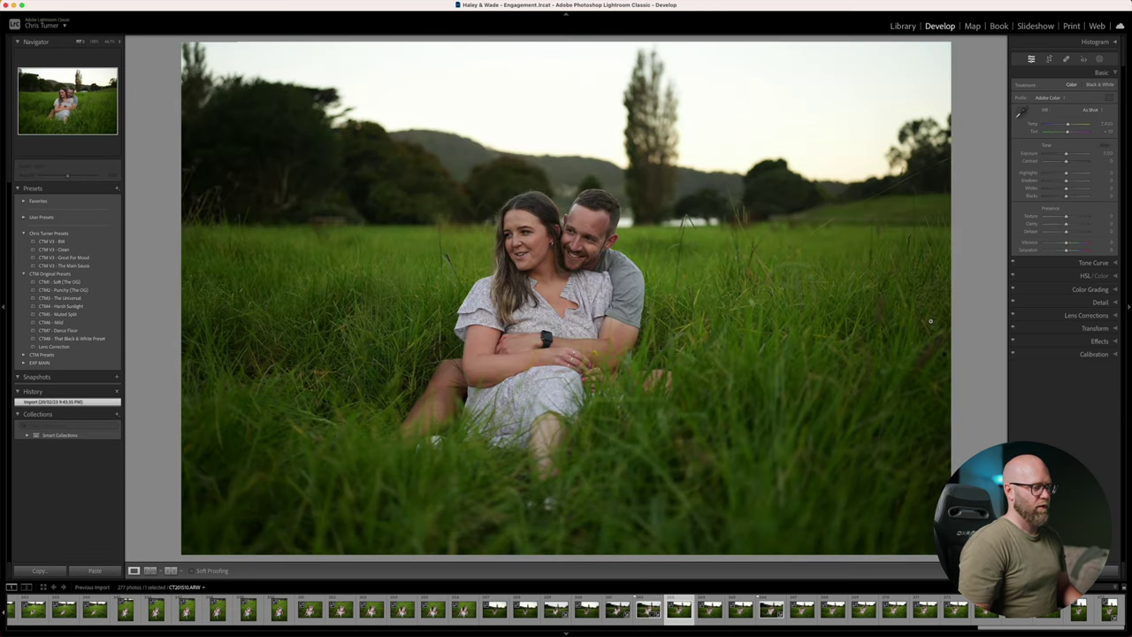
key(super+shift+v)
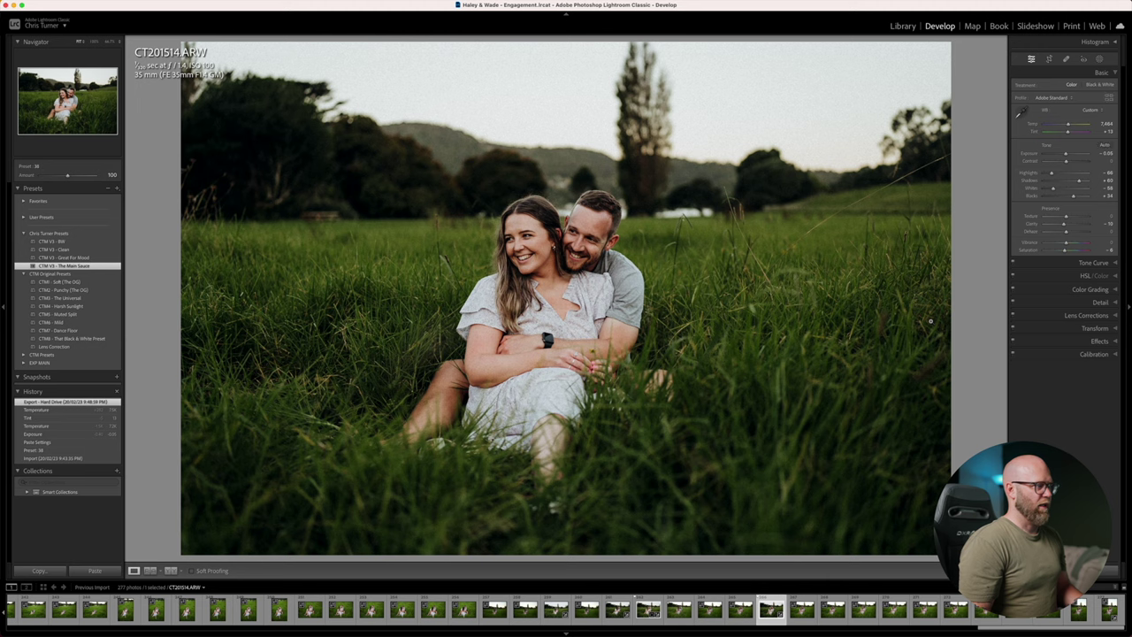
Straighten the crop of CT201514.ARW and lower its exposure to 0.
key(r)
drag(977, 262, 979, 258)
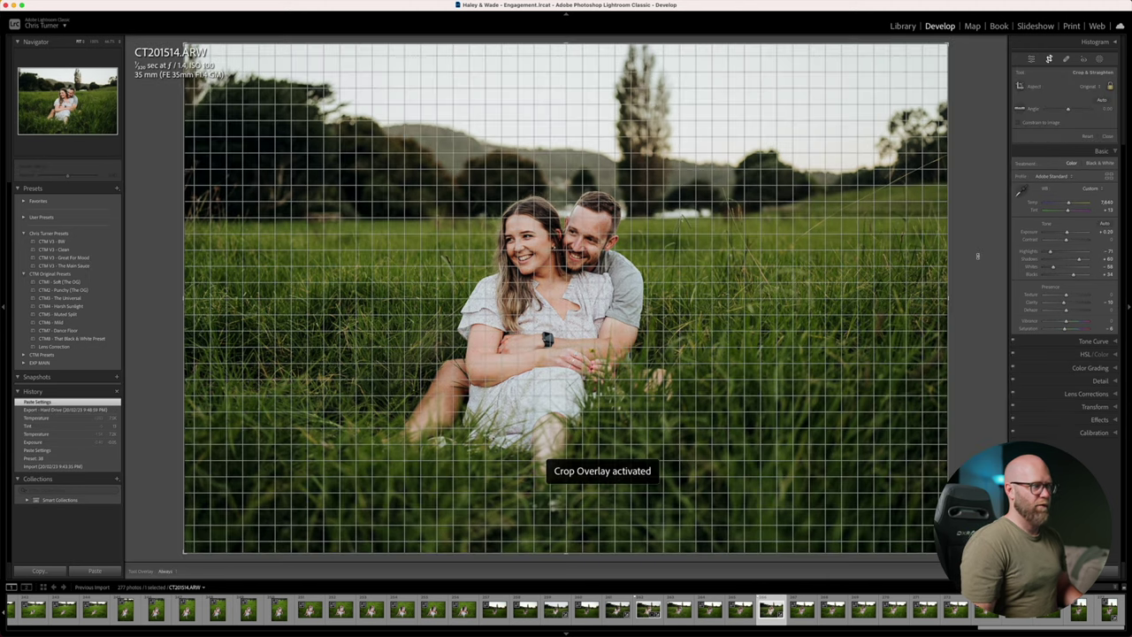
key(r)
key(minus)
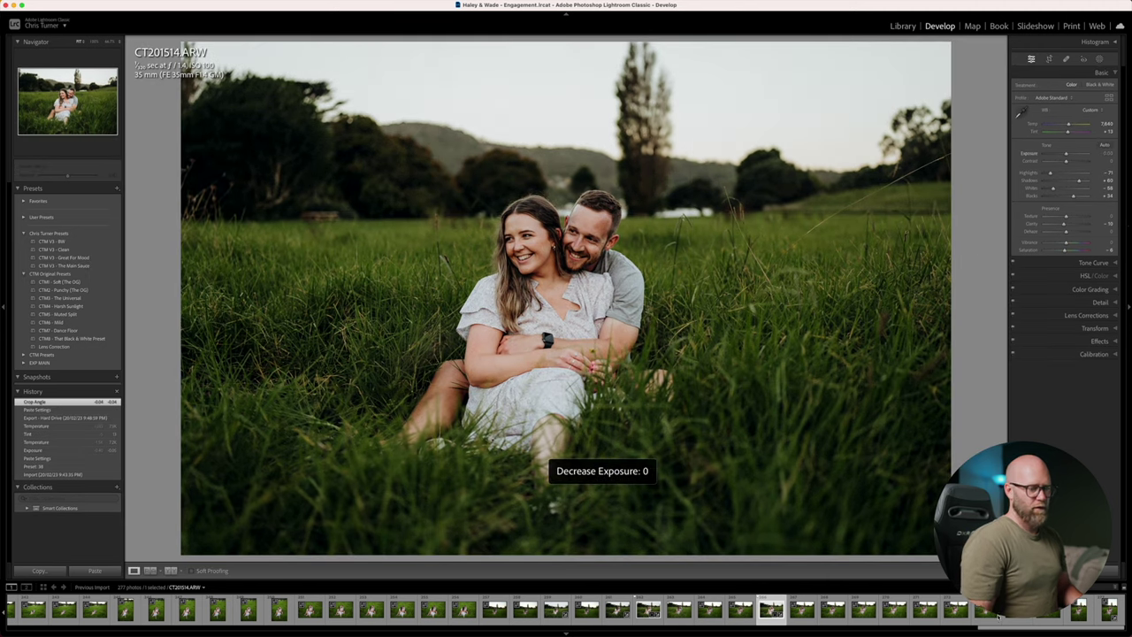